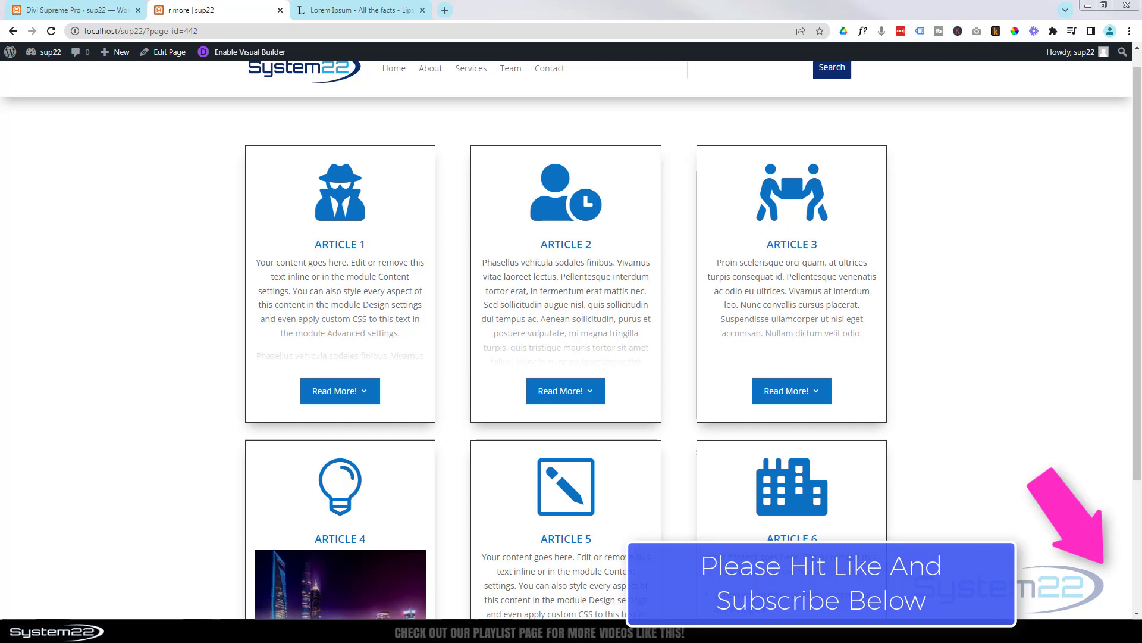
- Expand Articles 1, 2, 3, 6 and 4 to preview their full text, images and lists
drag(1135, 310, 1138, 342)
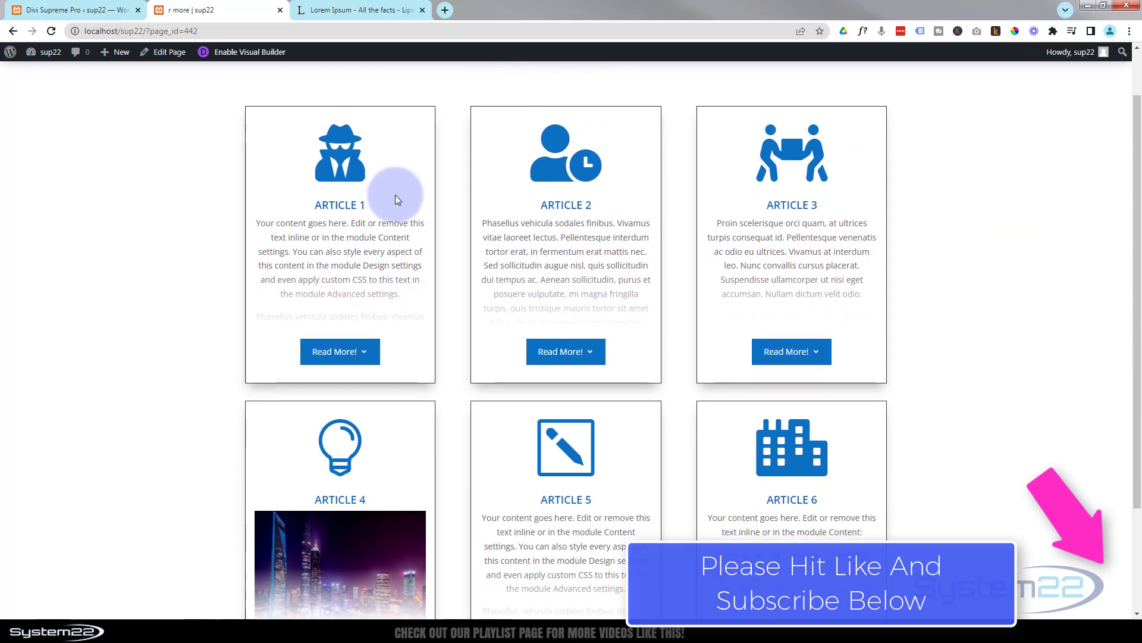
click(334, 352)
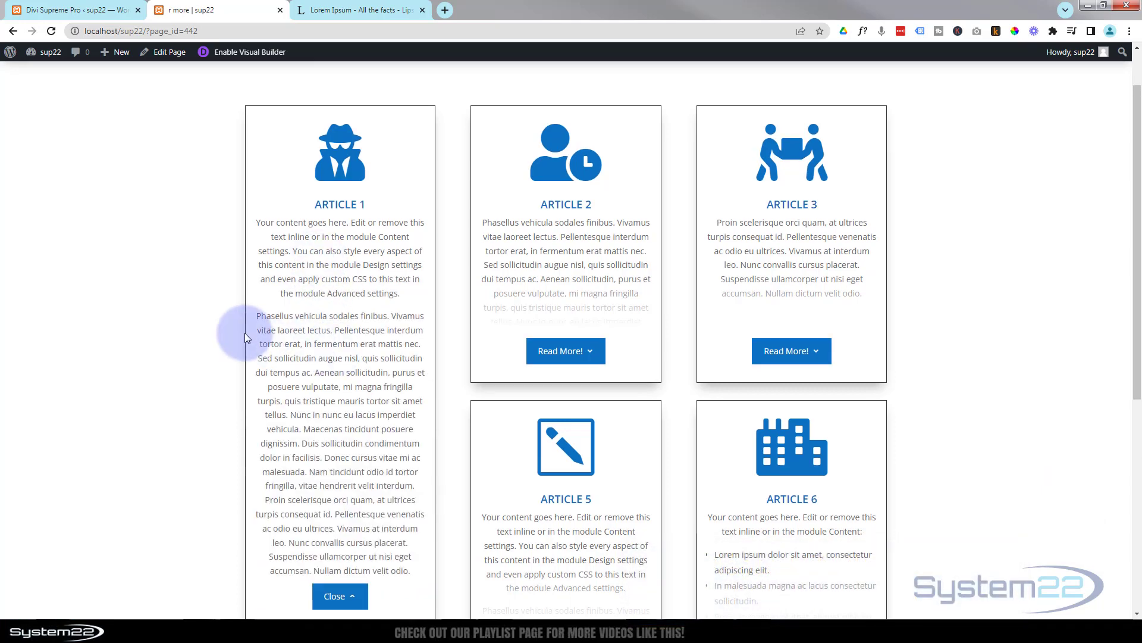
scroll(246, 332, down, 2)
scroll(247, 332, up, 2)
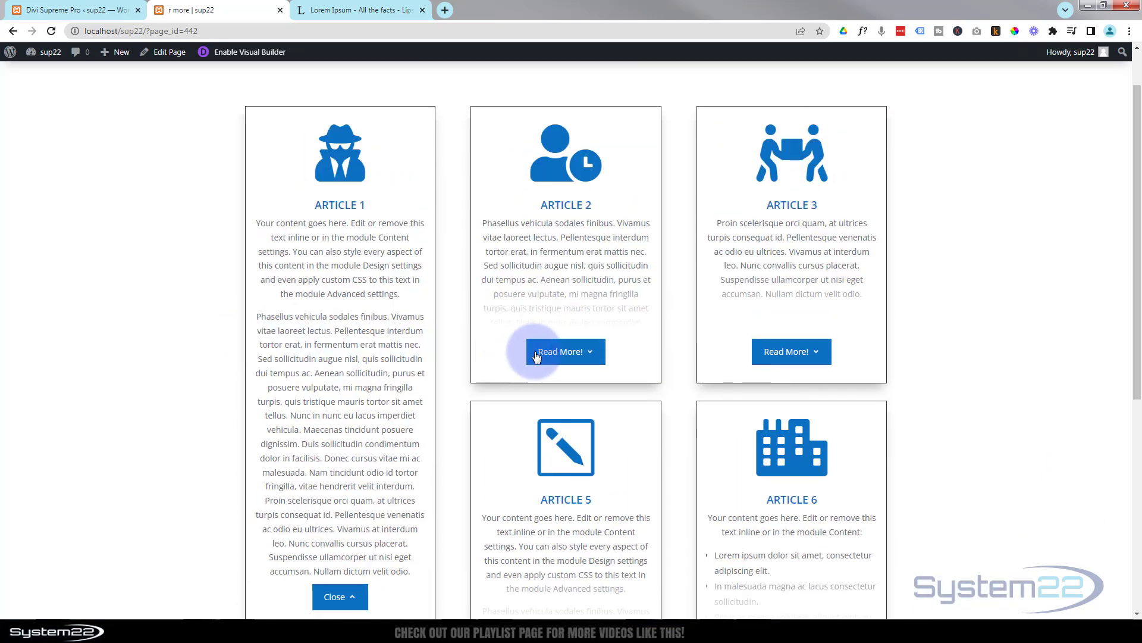
click(535, 356)
scroll(560, 349, down, 2)
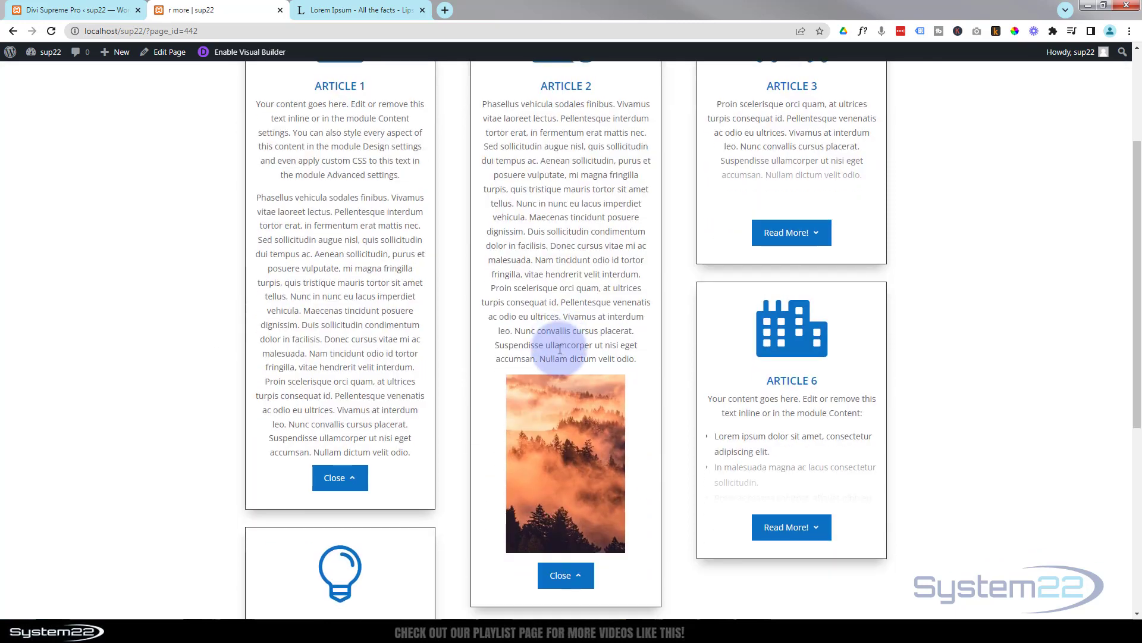
click(789, 233)
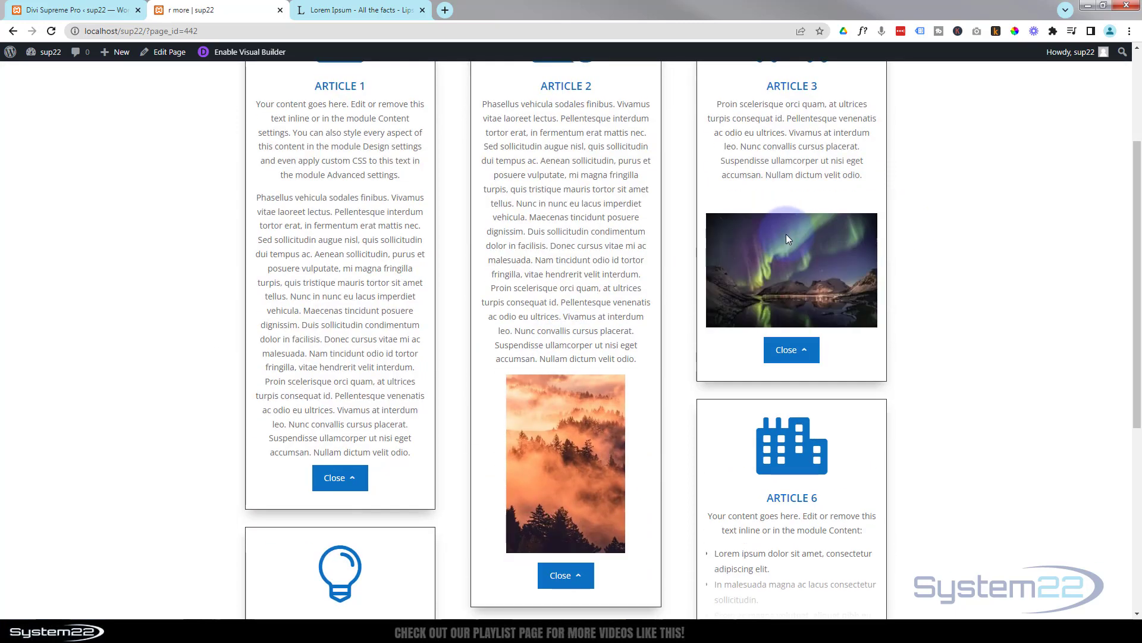
scroll(787, 238, down, 6)
click(799, 290)
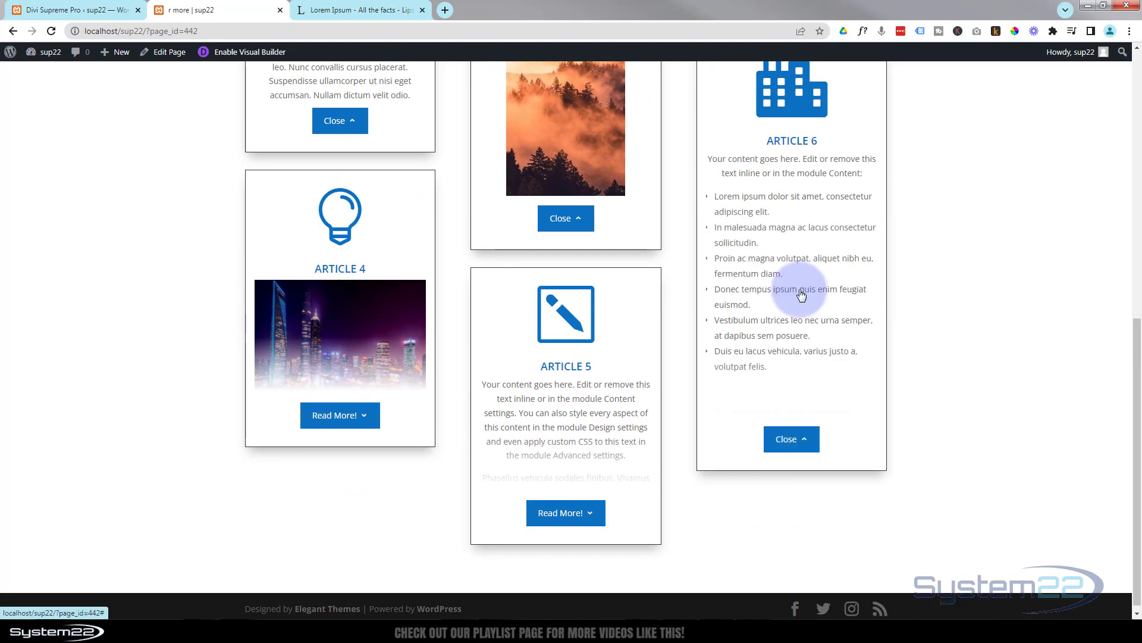
scroll(587, 382, down, 3)
click(342, 237)
scroll(470, 508, up, 5)
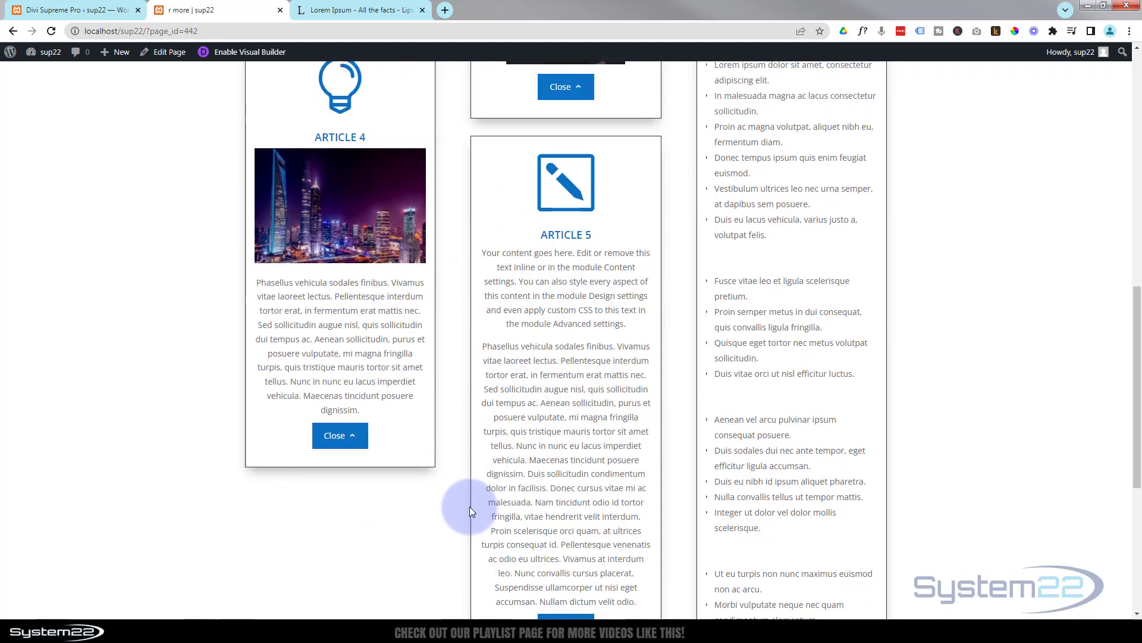
scroll(469, 504, up, 5)
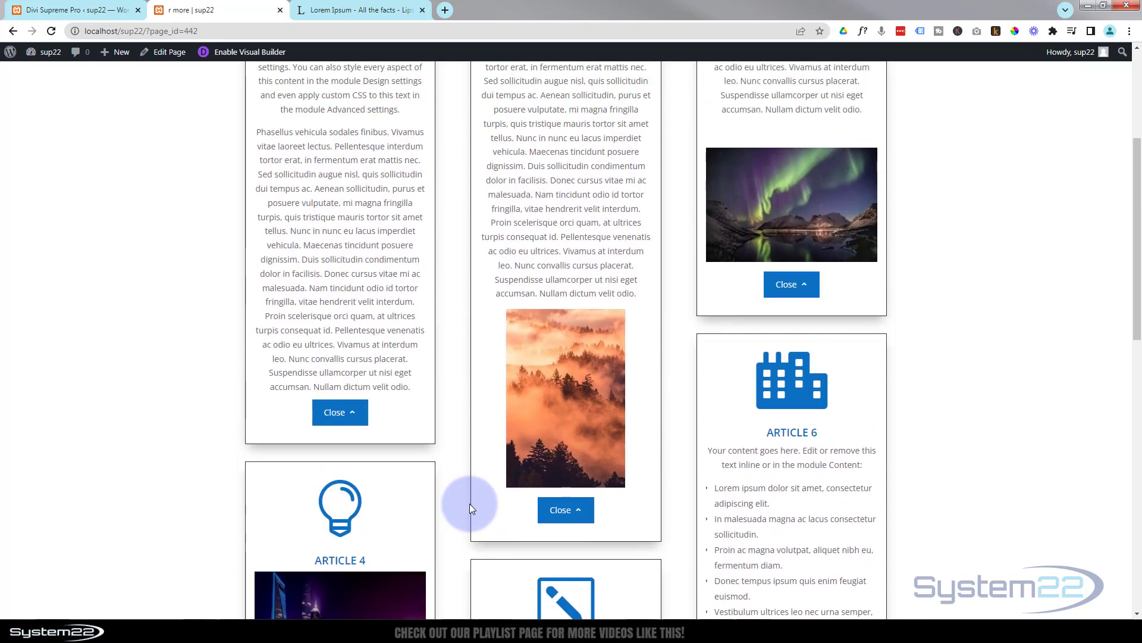
scroll(469, 504, down, 2)
scroll(469, 503, up, 1)
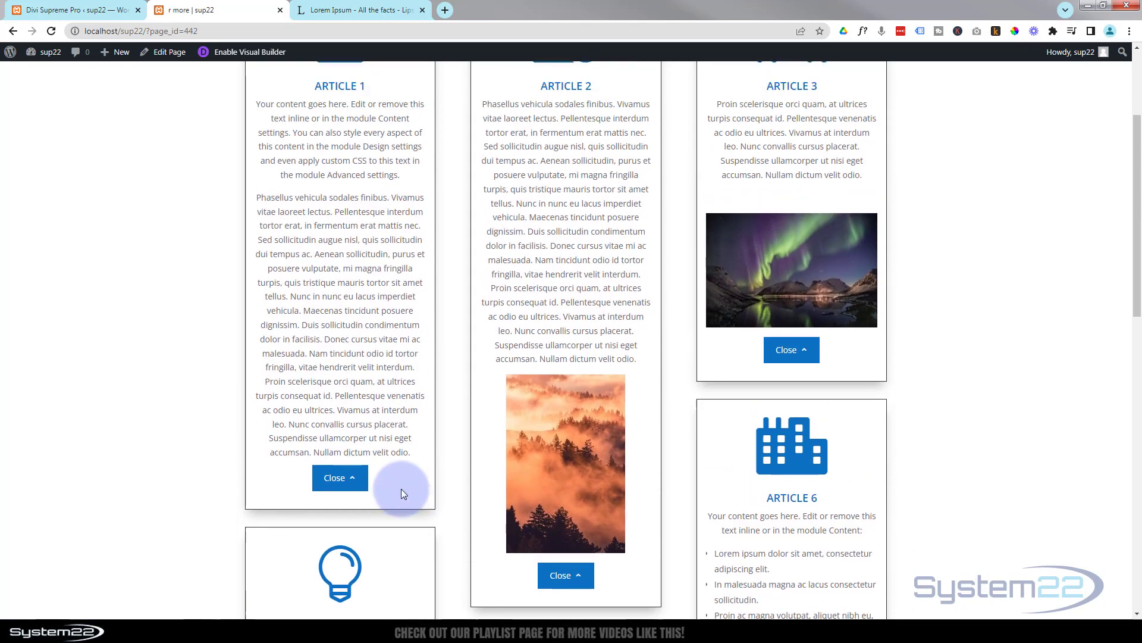
- Collapse Articles 1, 2, 3, 6, 5 and 4 back to their short previews
click(339, 474)
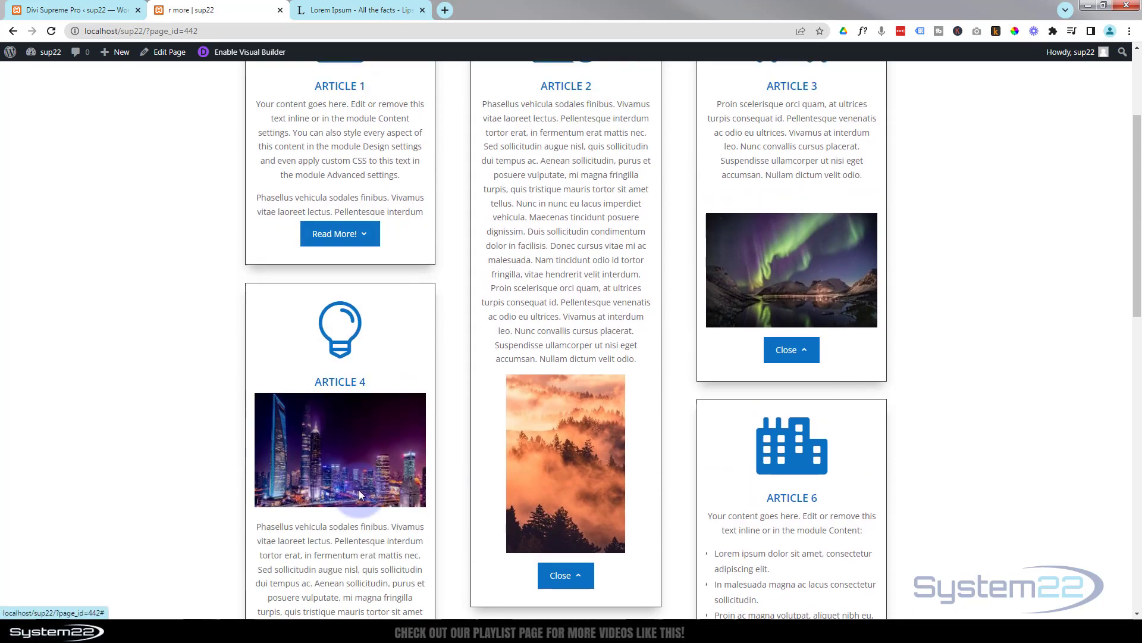
click(563, 576)
click(790, 352)
scroll(776, 428, down, 6)
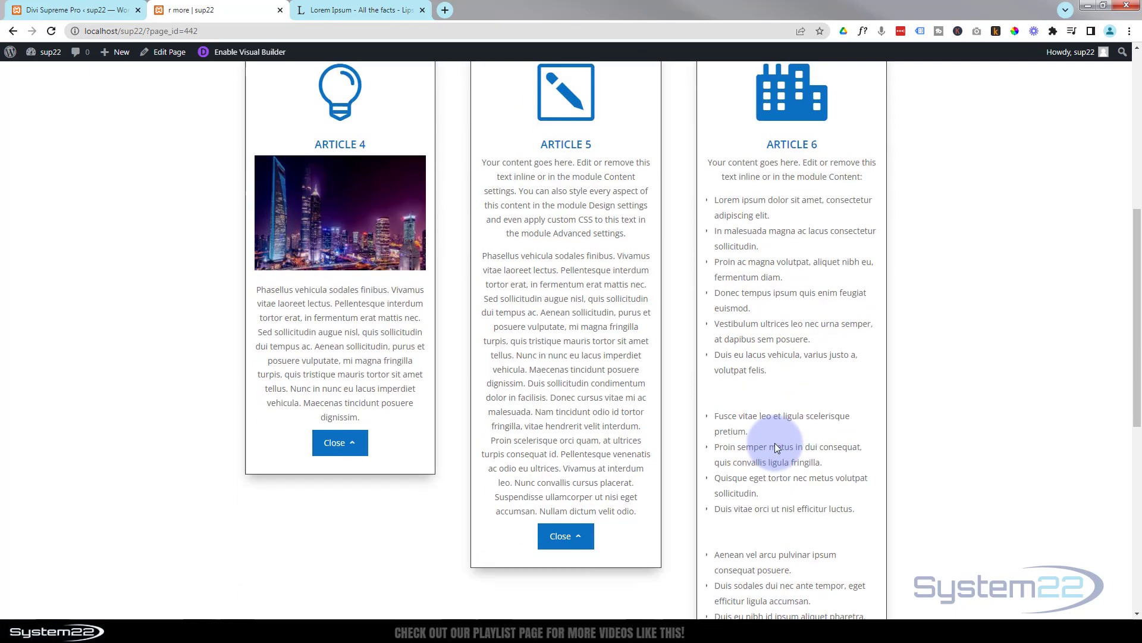
scroll(773, 492, down, 6)
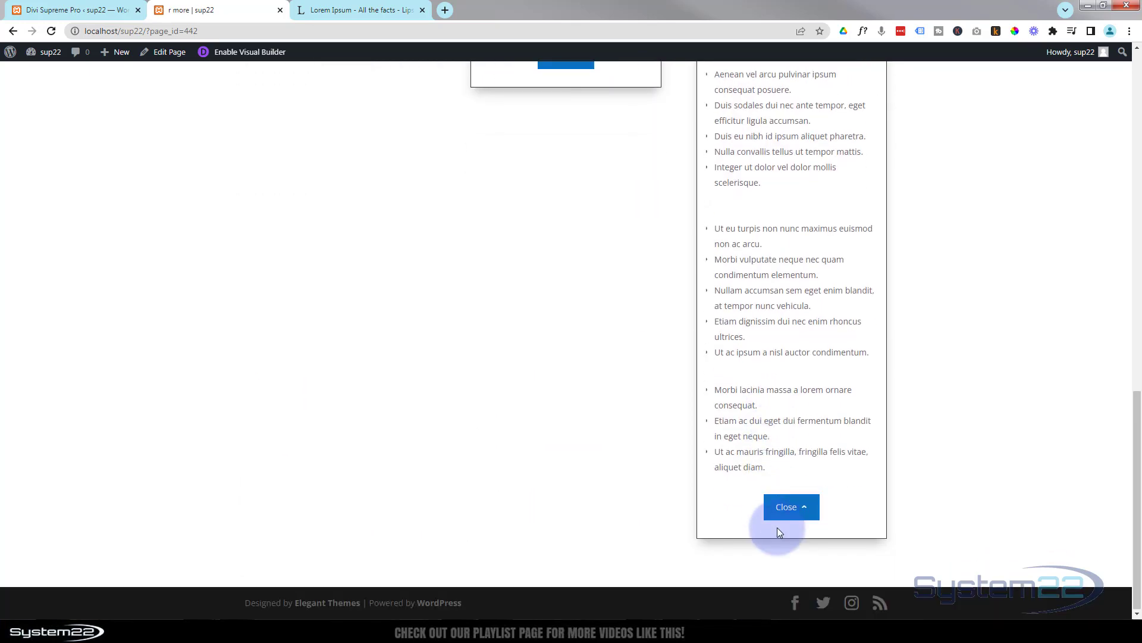
click(781, 509)
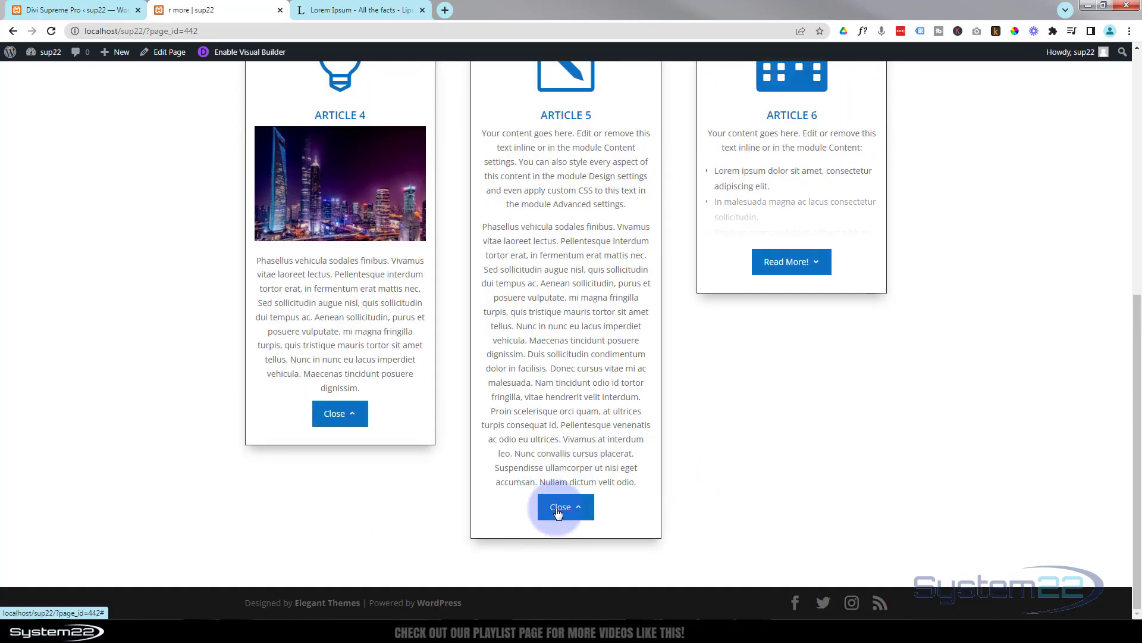
click(560, 511)
click(335, 513)
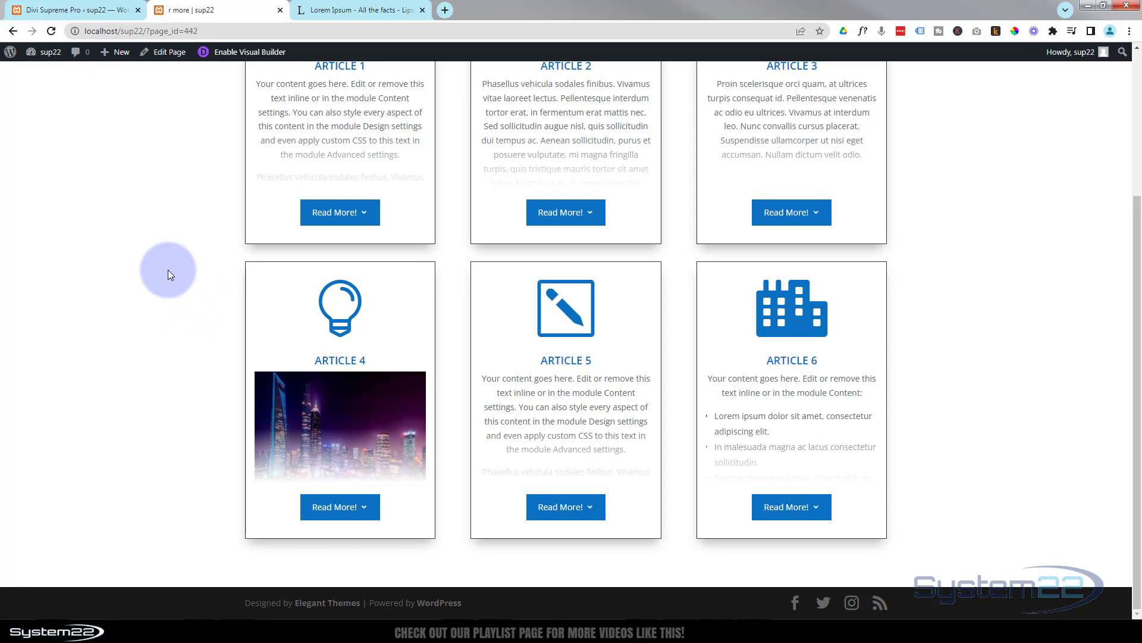
scroll(150, 307, up, 3)
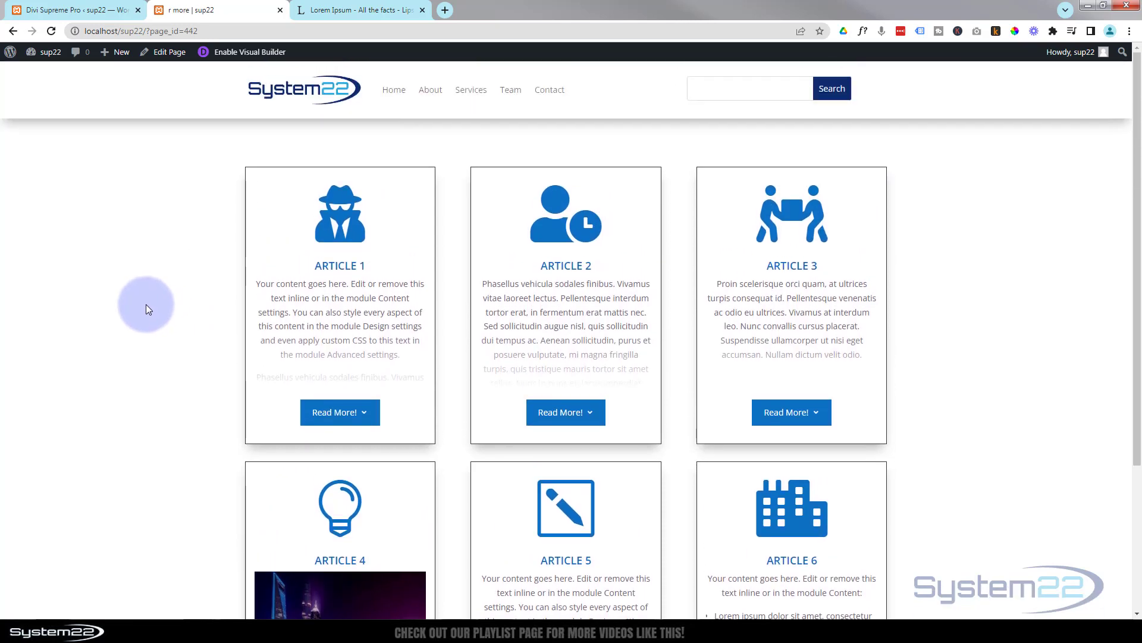
- Enable the Visual Builder, delete the article-card section and insert a three-column row
click(237, 54)
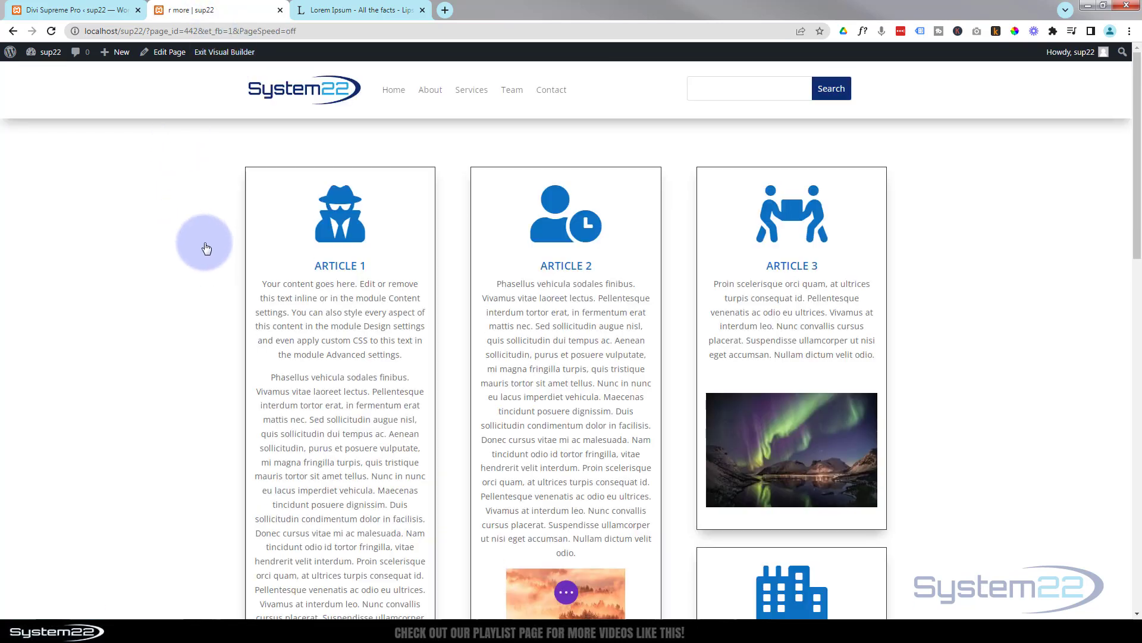
scroll(207, 248, down, 2)
scroll(207, 248, down, 2)
scroll(207, 248, up, 4)
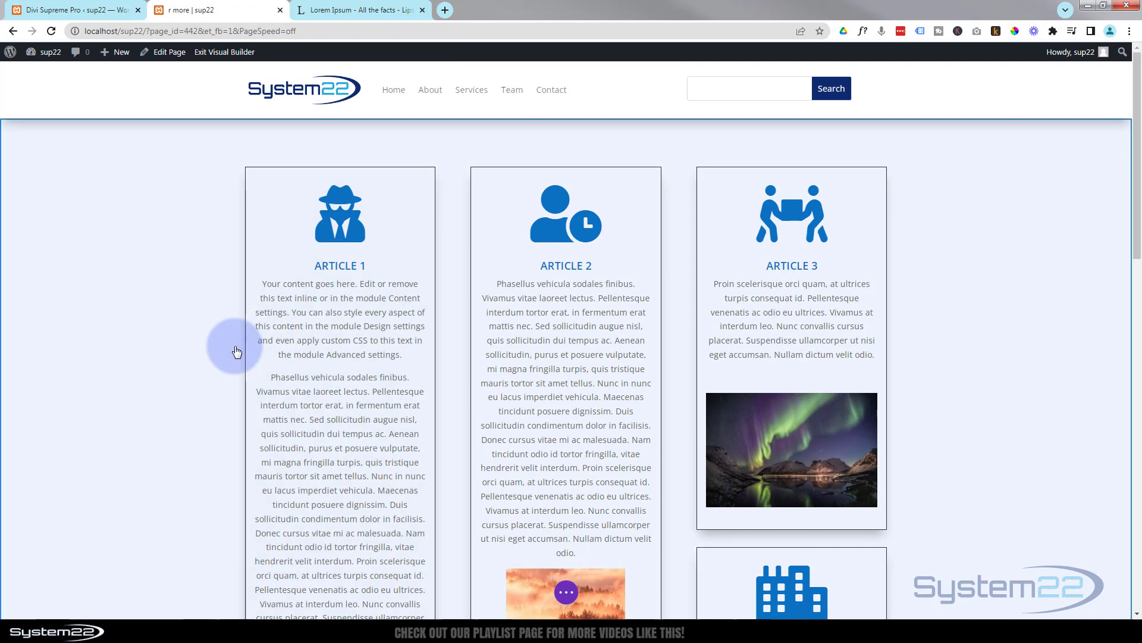
mouse_move(224, 332)
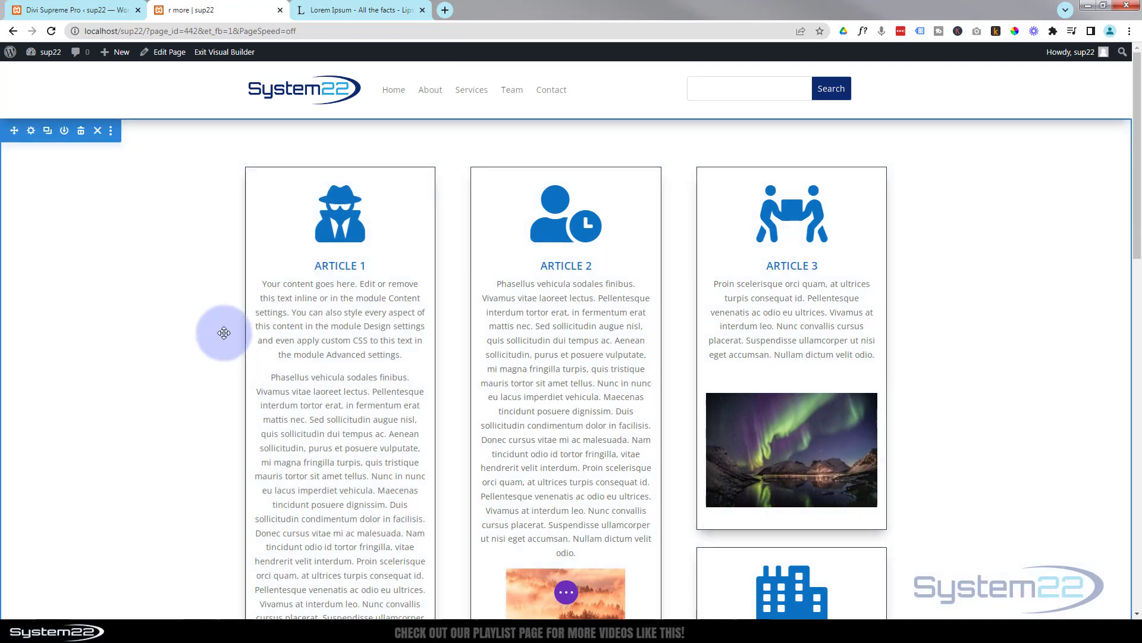
click(81, 131)
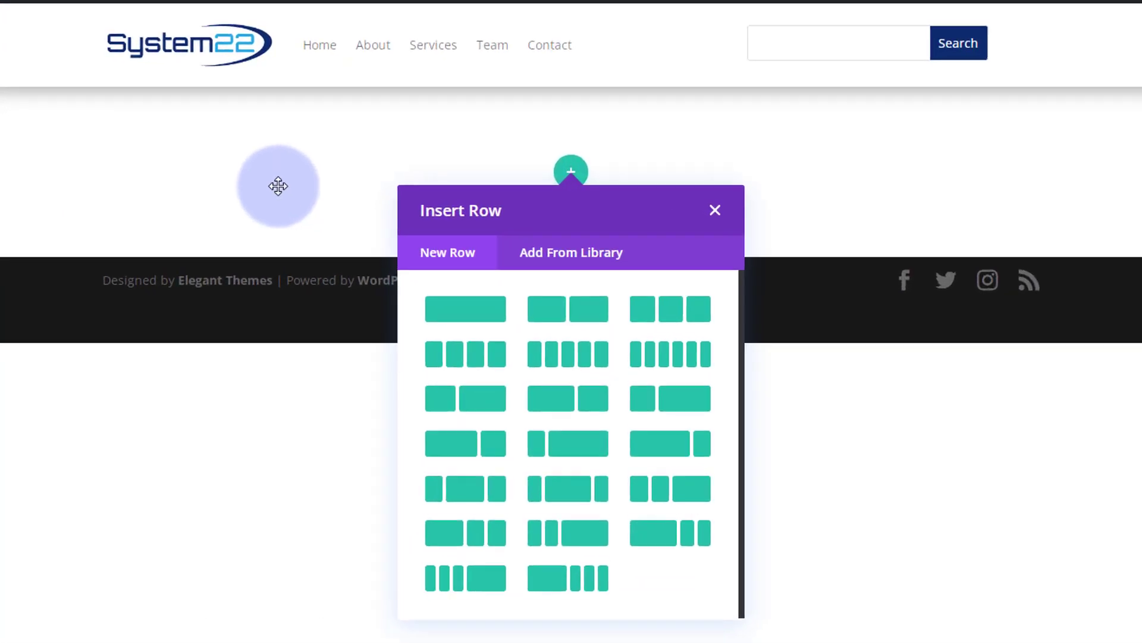
click(664, 329)
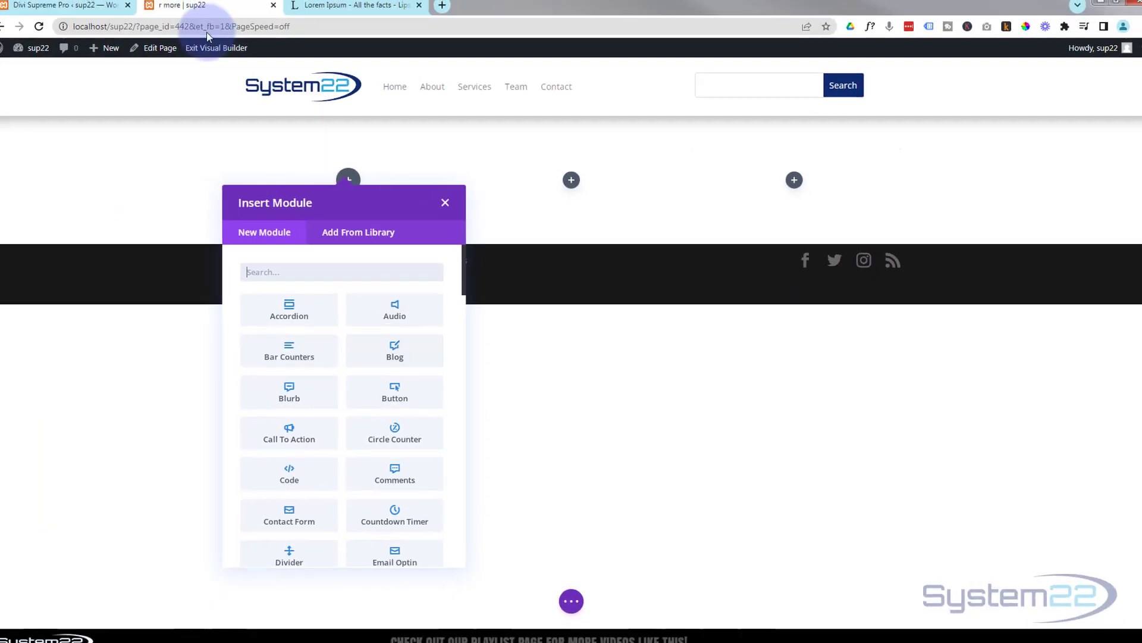
click(92, 9)
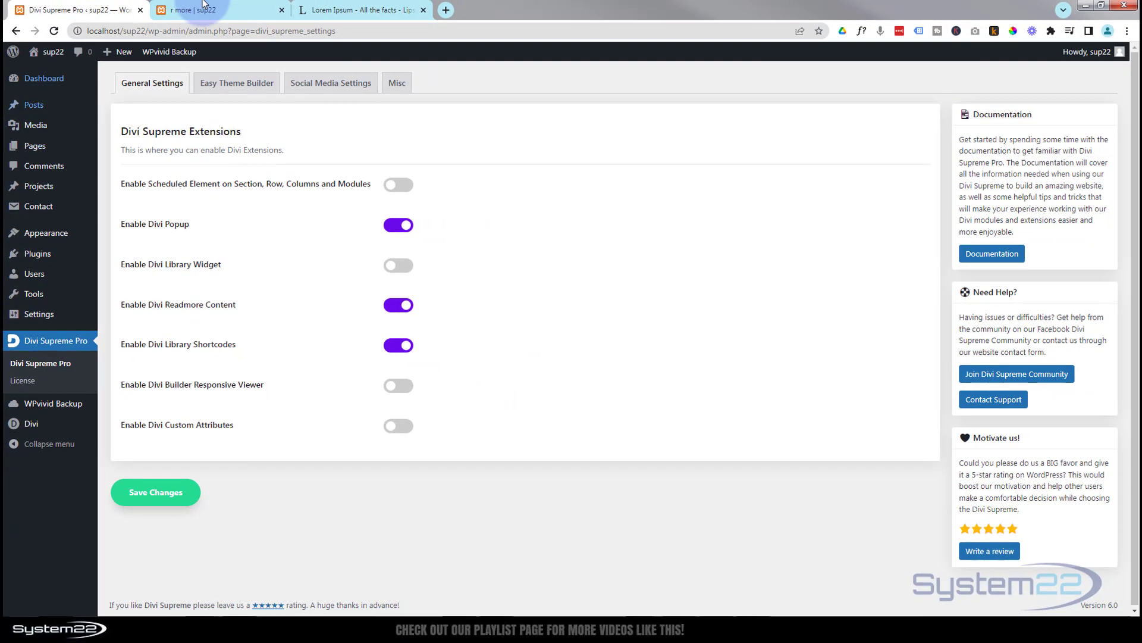
click(216, 12)
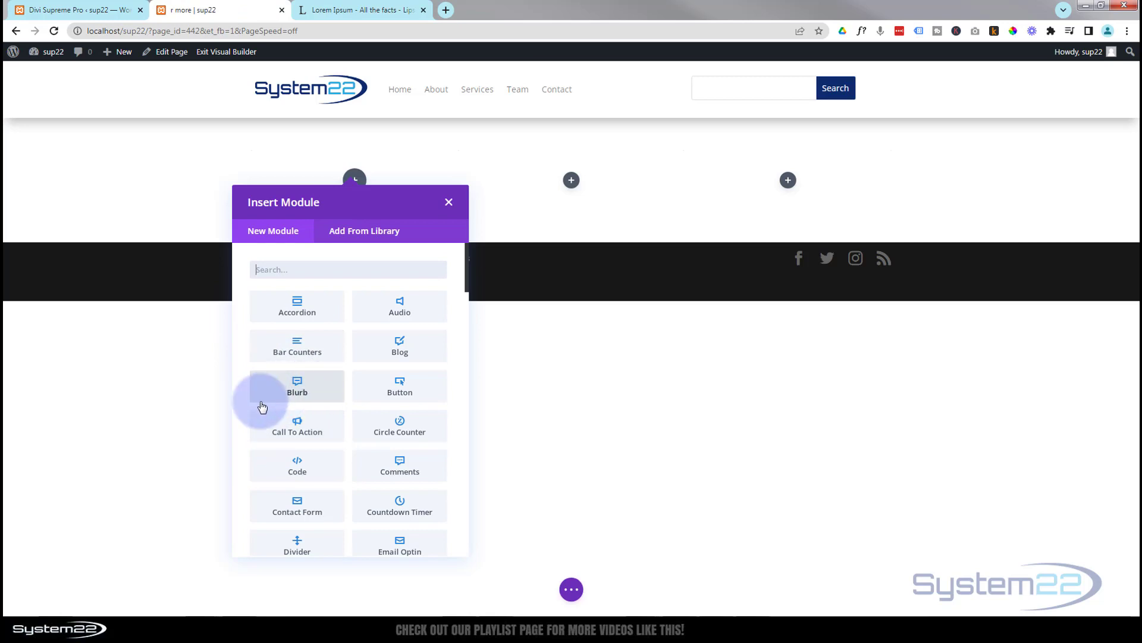
- Add a Blurb to the first column and retitle it 'Article 1'
click(307, 393)
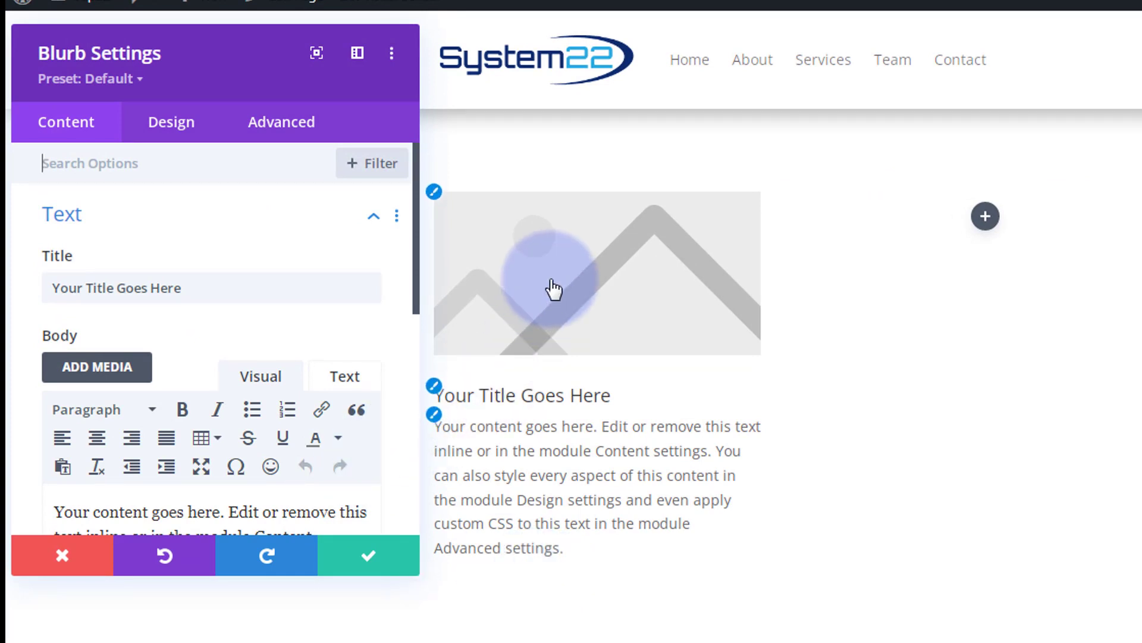
click(167, 283)
drag(181, 287, 12, 295)
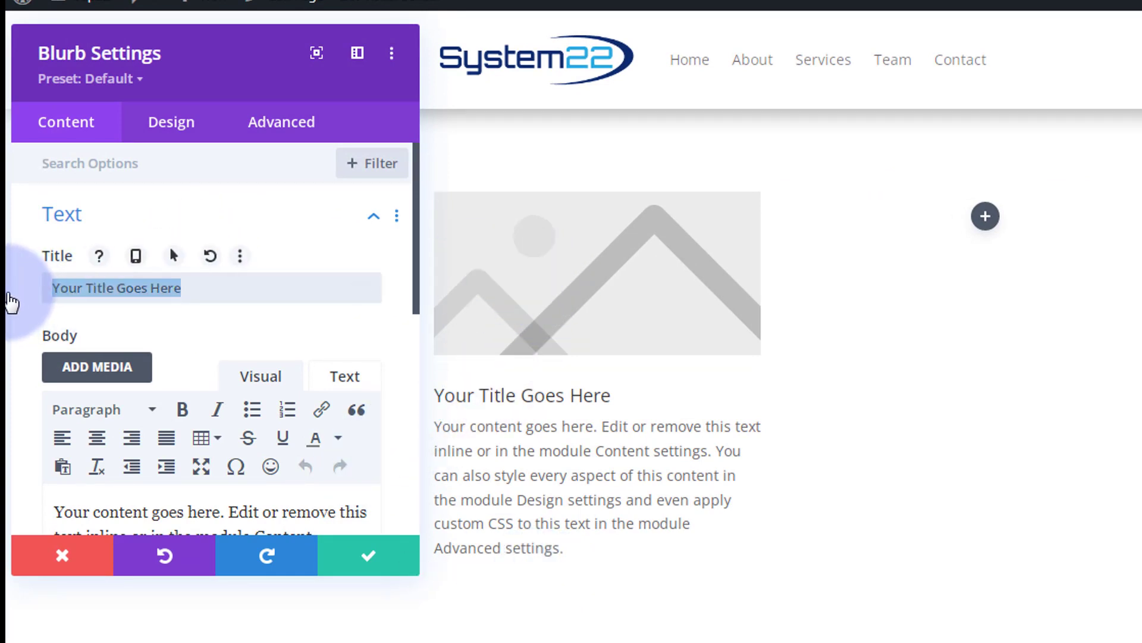
text(Article 1)
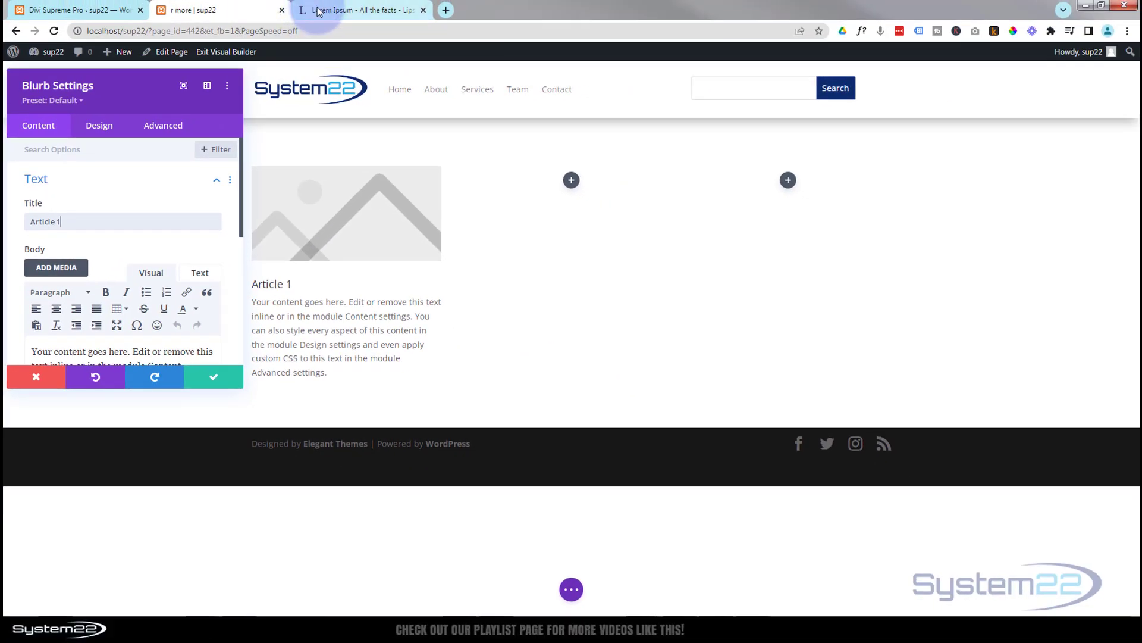
- Copy the generated Lorem Ipsum text from lipsum.com and return to the builder
click(337, 12)
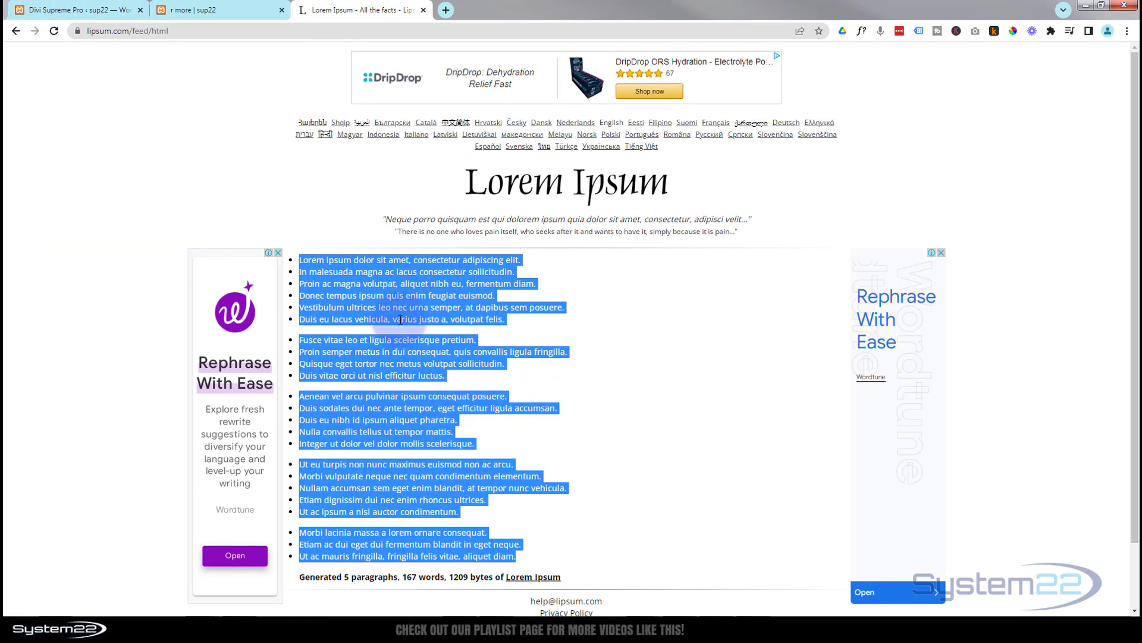
right_click(397, 302)
click(431, 318)
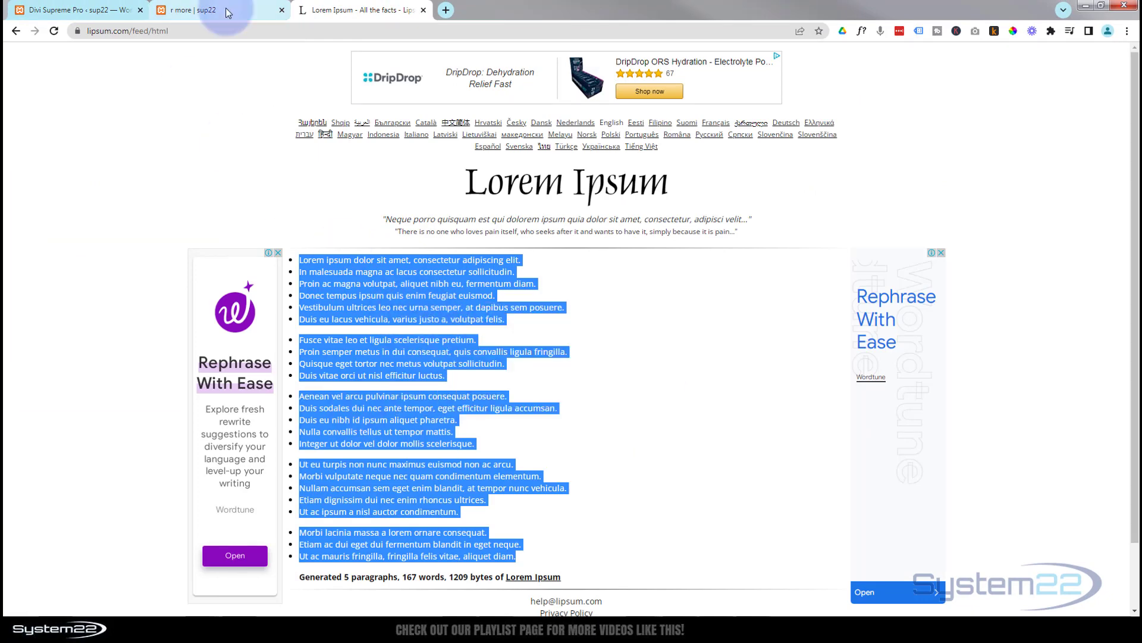
click(196, 10)
- Delete the body's last two sentences and paste the Lorem Ipsum bullet list after the intro paragraph
scroll(89, 261, down, 2)
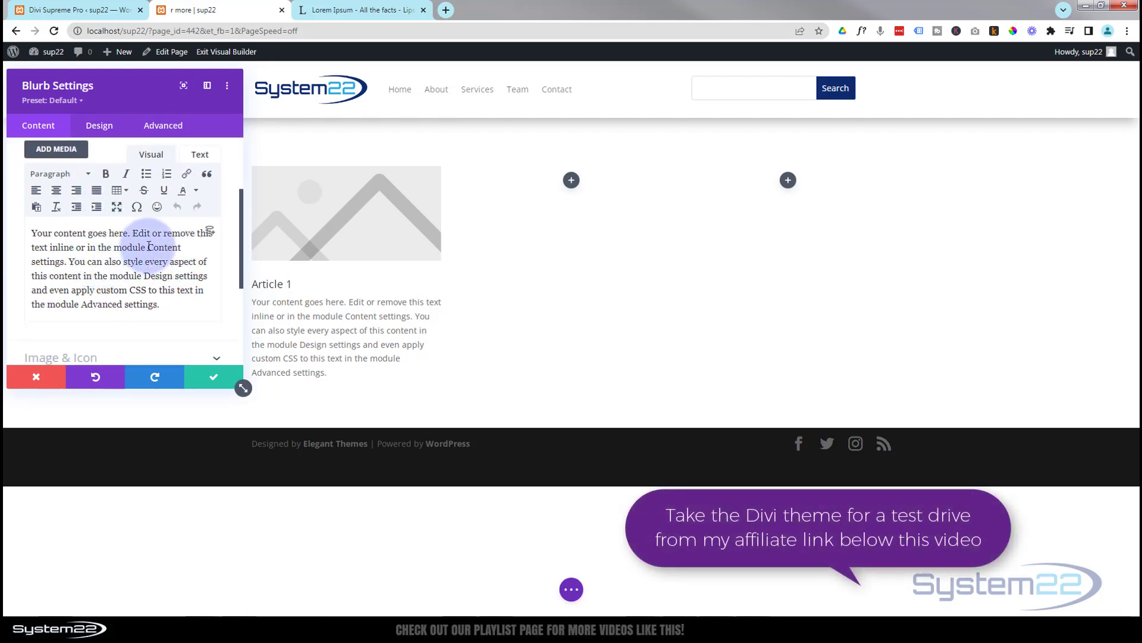
drag(70, 261, 175, 323)
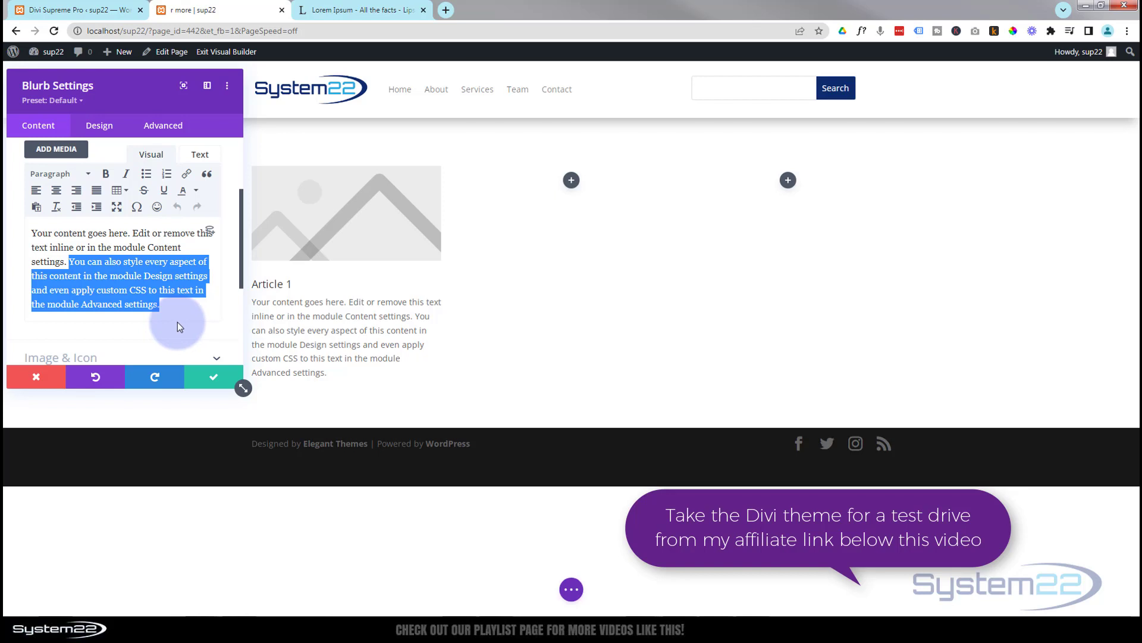
key(BackSpace)
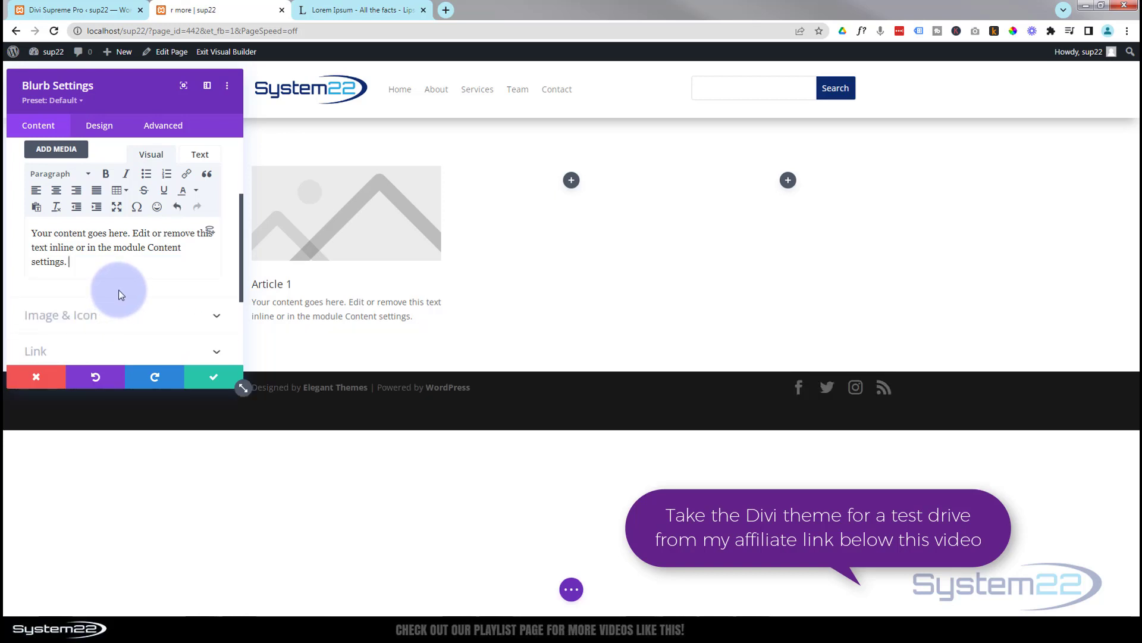
key(Return)
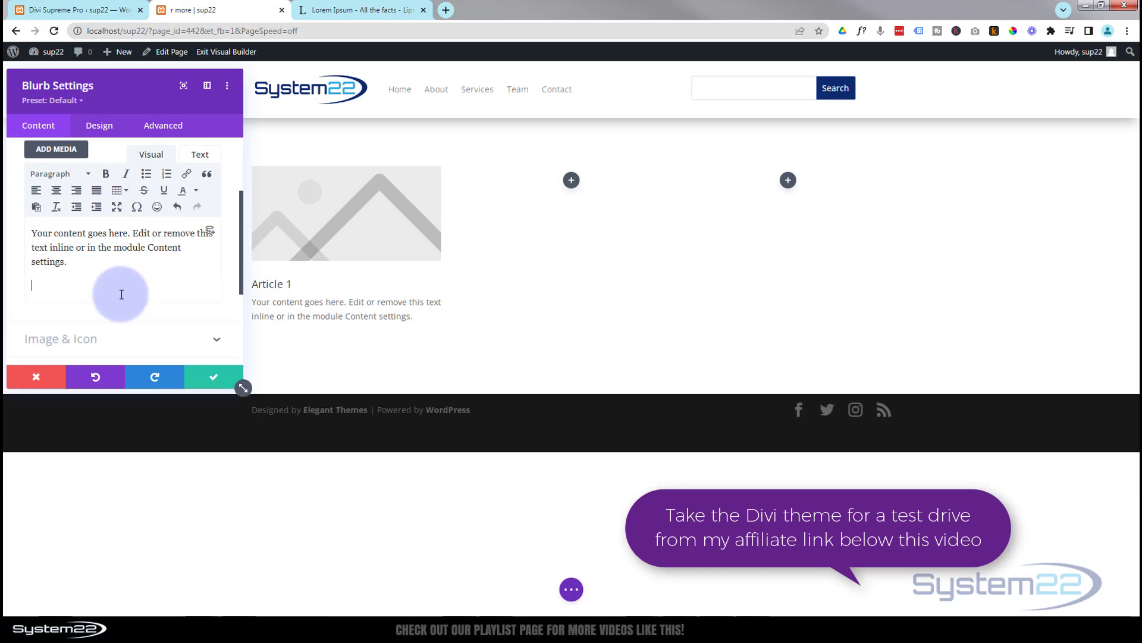
key(ctrl+v)
scroll(502, 334, down, 3)
scroll(502, 334, down, 8)
scroll(500, 334, up, 10)
scroll(500, 334, up, 1)
drag(123, 94, 598, 195)
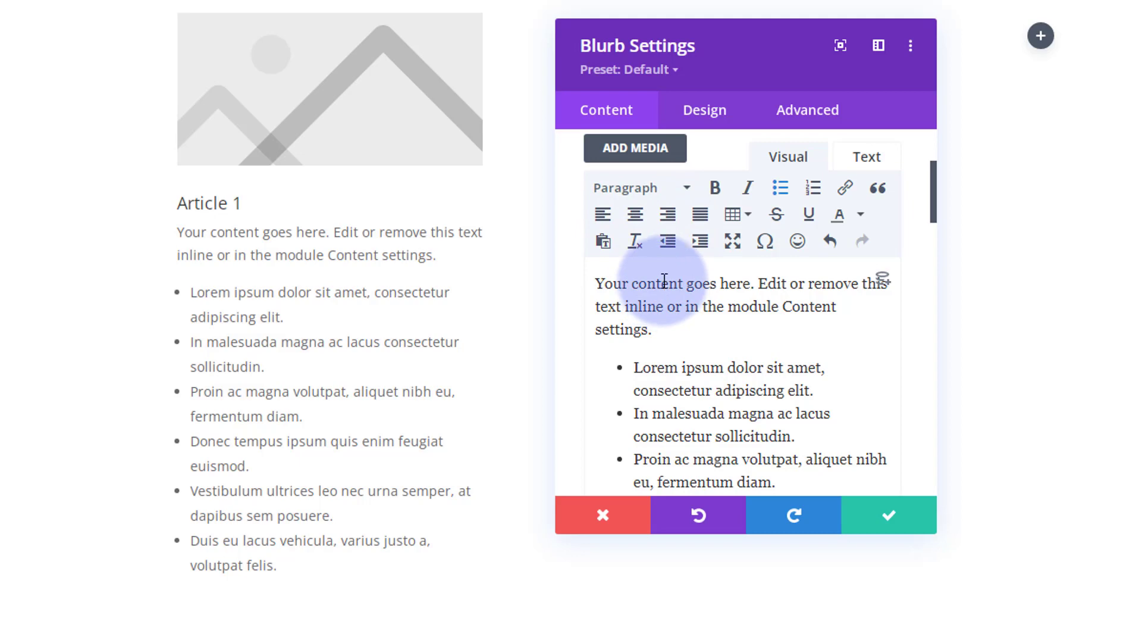
scroll(664, 286, down, 10)
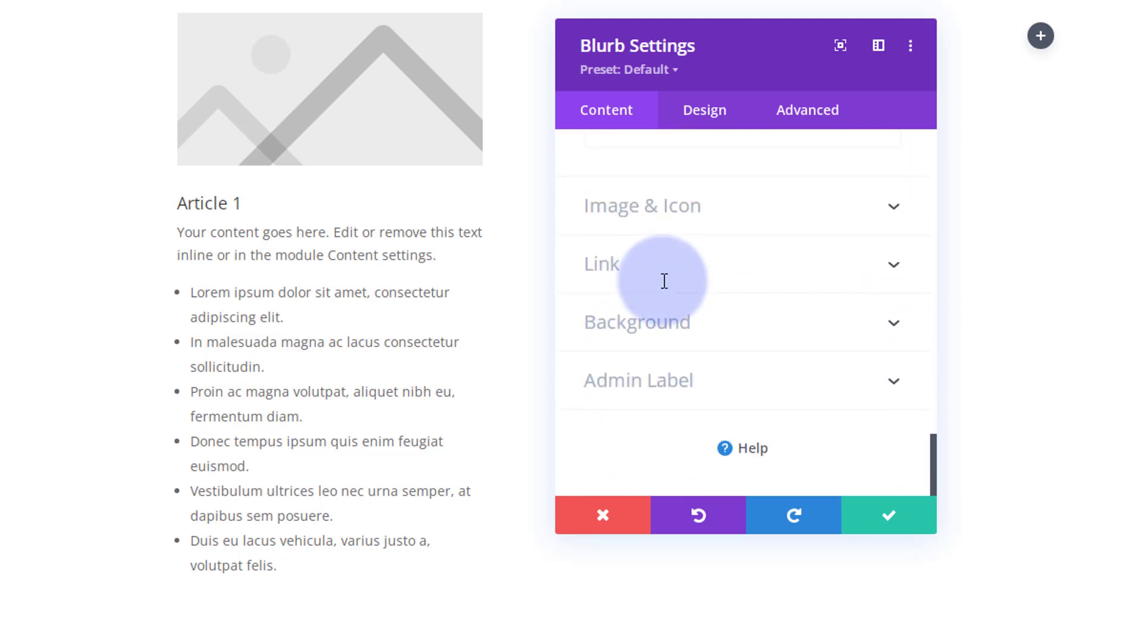
- Turn Use Icon on and pick the circled double-up-chevron icon for the blurb
click(748, 224)
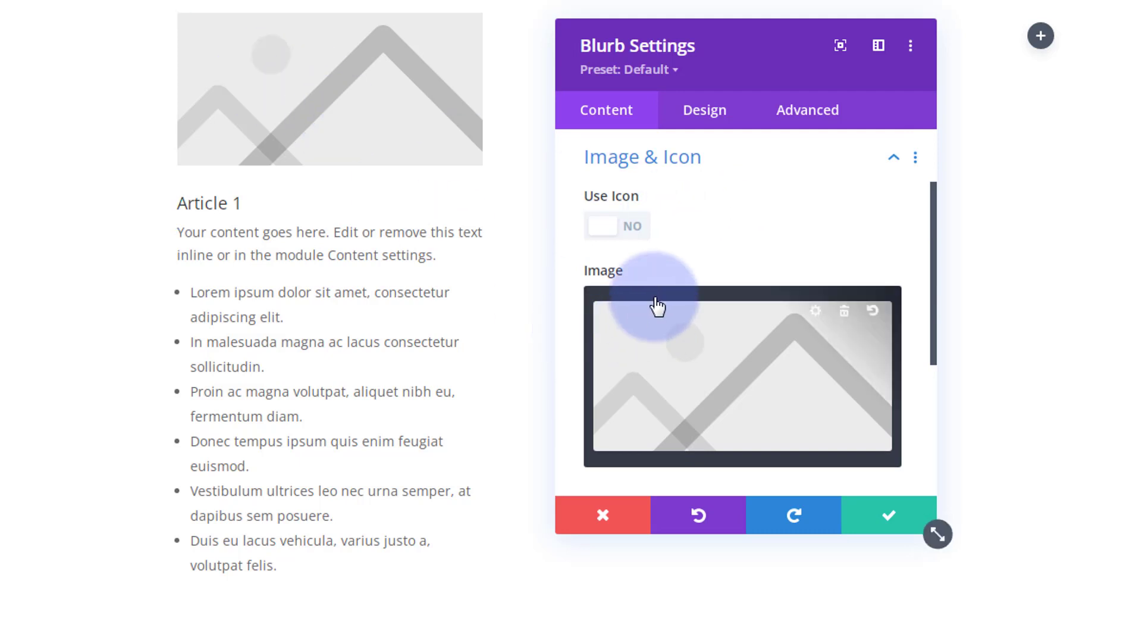
click(617, 227)
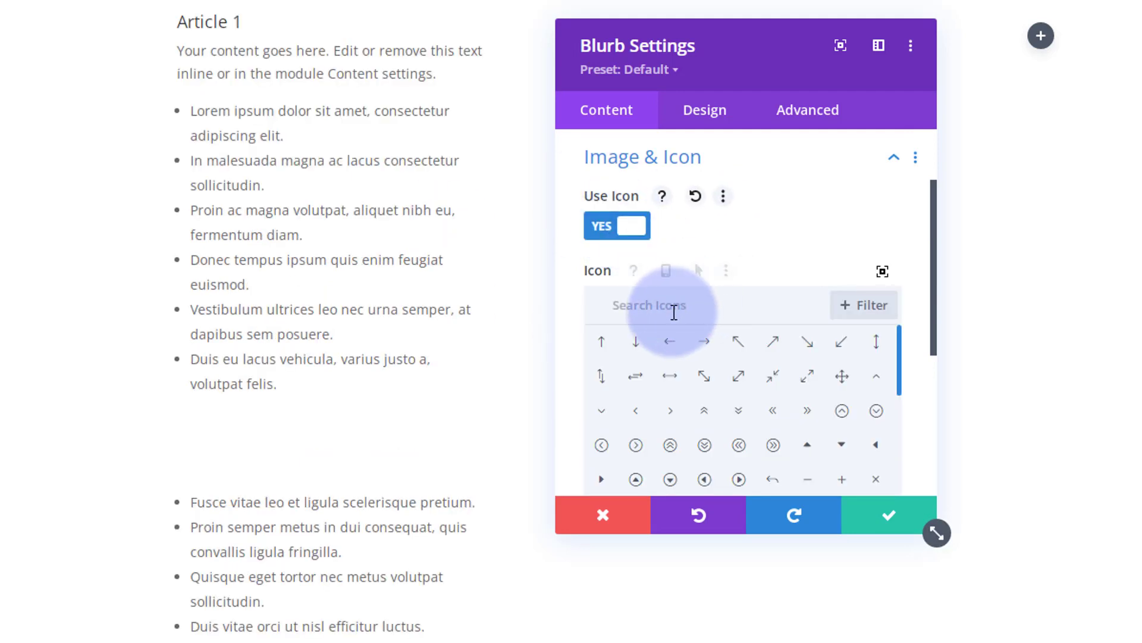
click(670, 447)
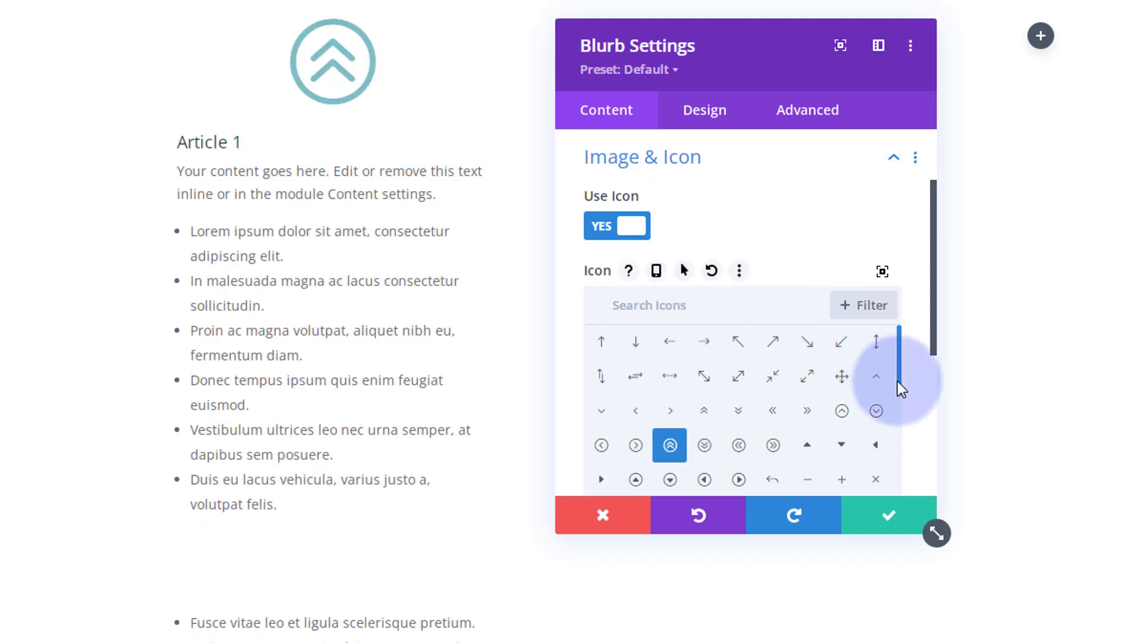
drag(897, 381, 896, 448)
scroll(895, 448, down, 5)
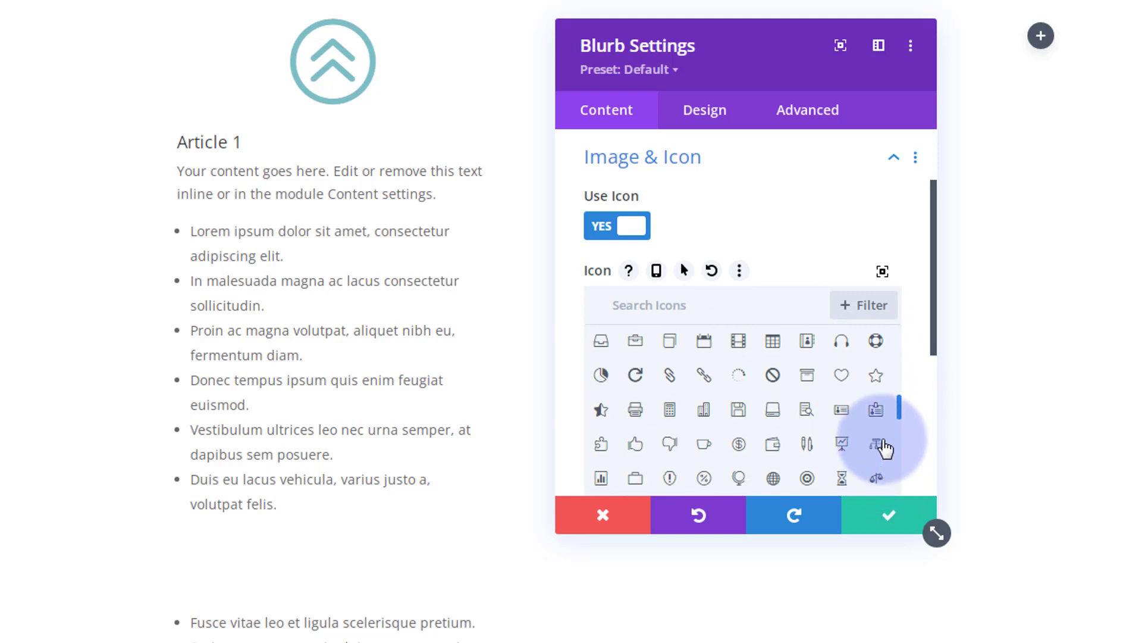
- Search the icon library for 'person' and try the full-size Select Icon chooser
click(635, 307)
text(person)
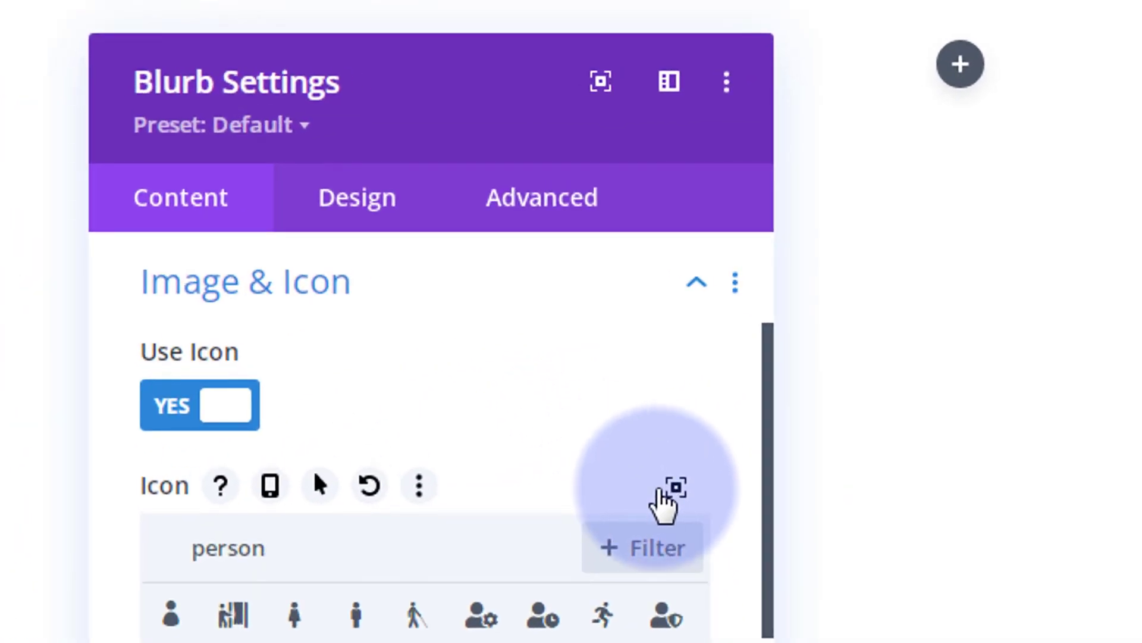
click(676, 490)
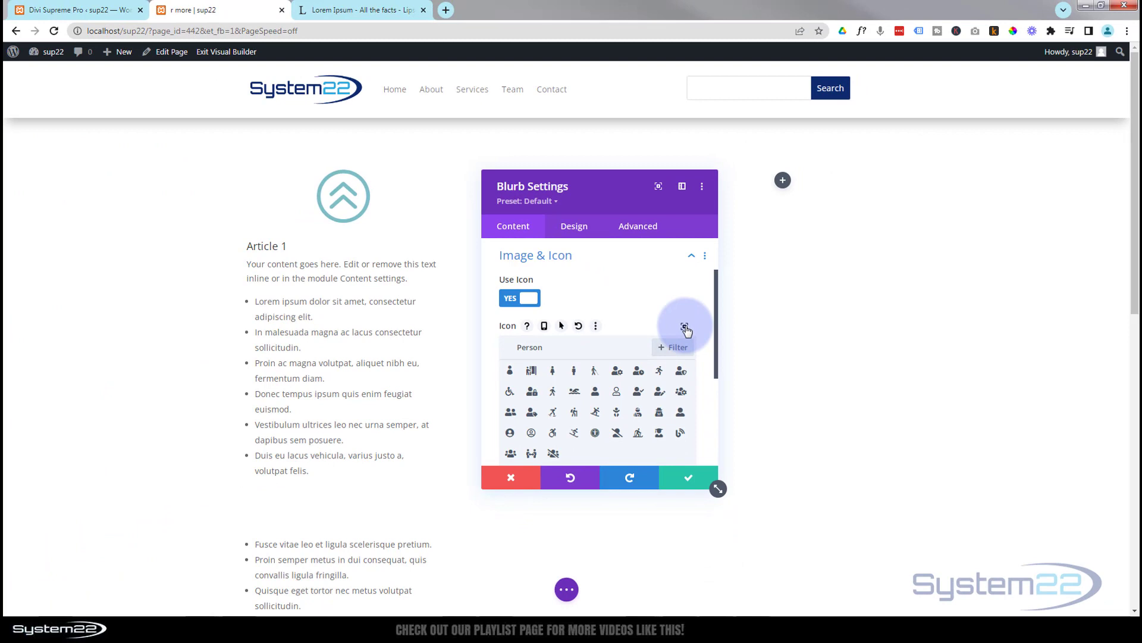
click(685, 327)
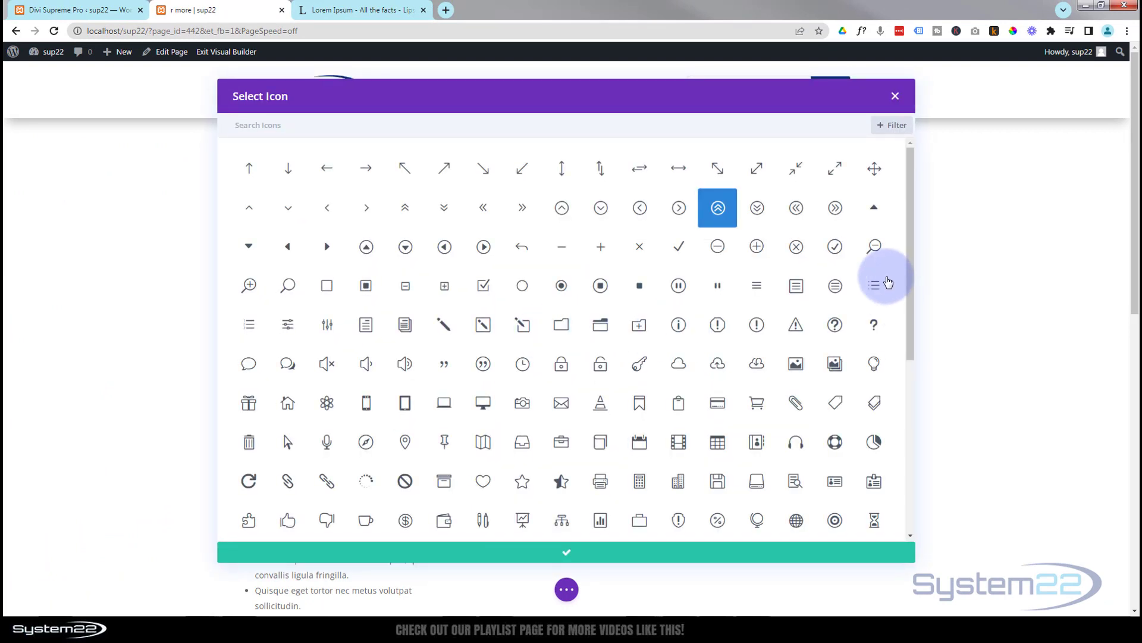
click(895, 97)
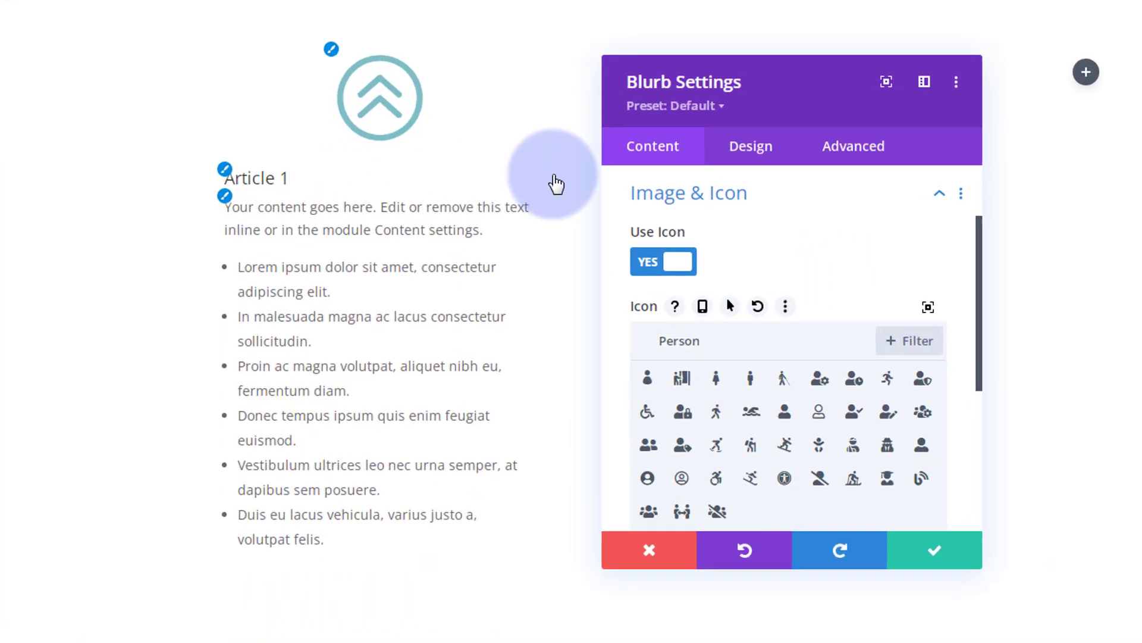
scroll(720, 220, down, 5)
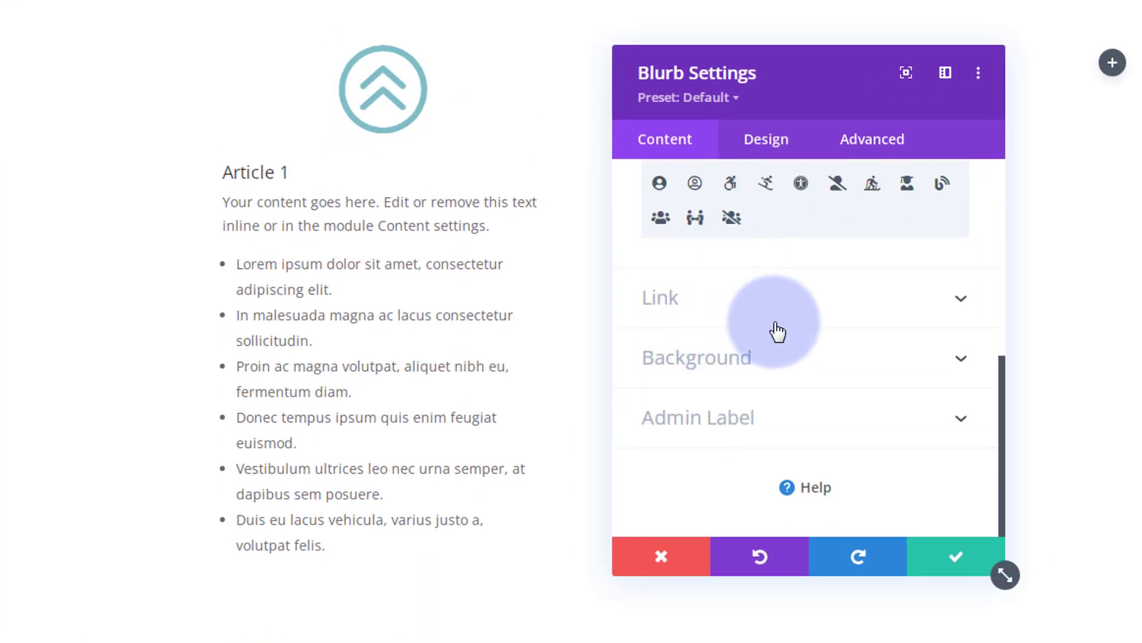
- Leave the Title and Module Link URLs empty and Module Link Target on In The Same Window
click(780, 314)
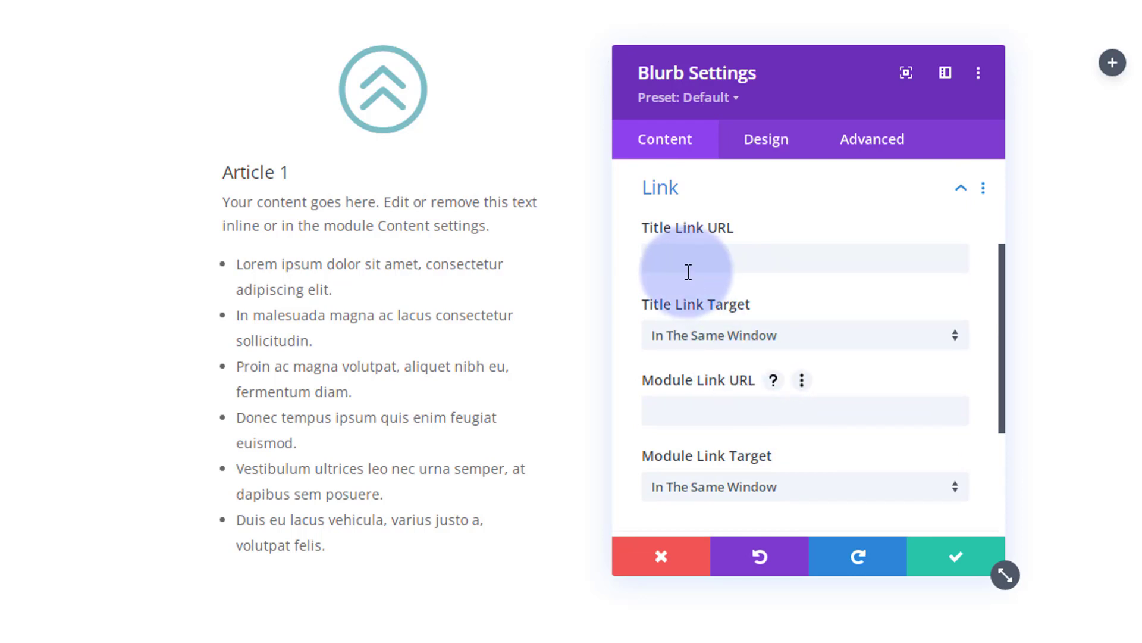
click(678, 256)
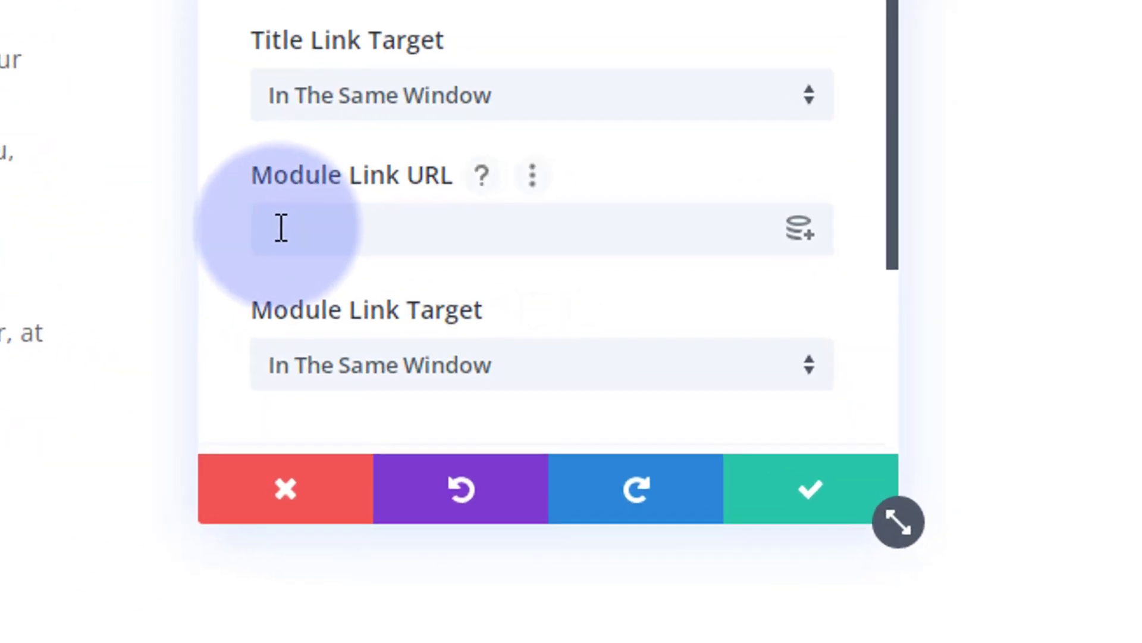
click(659, 411)
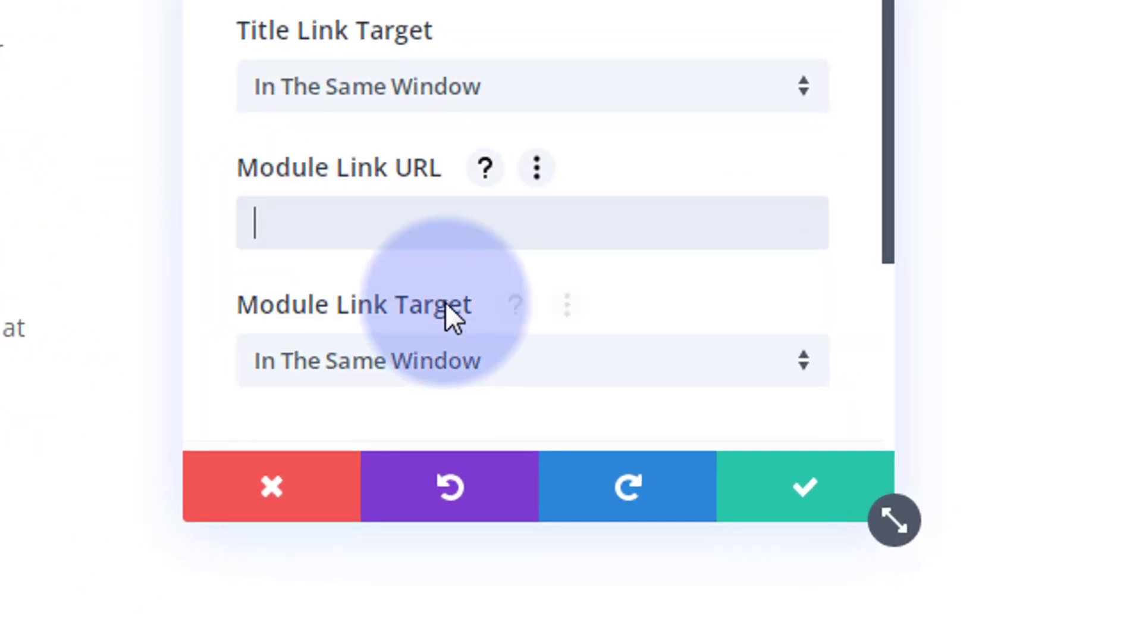
scroll(441, 235, down, 3)
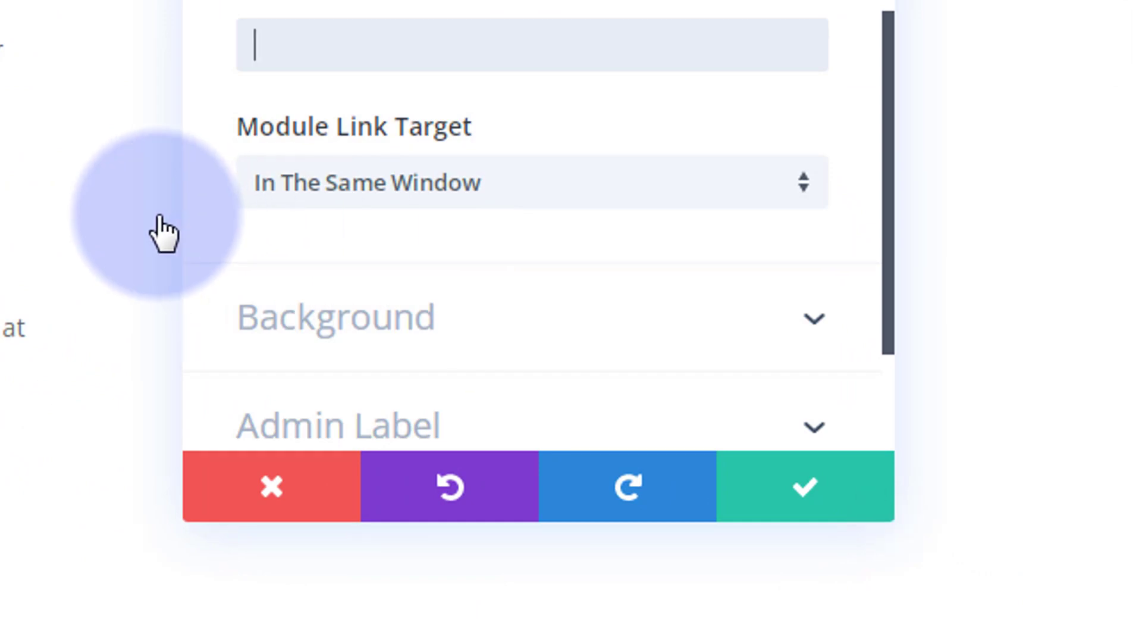
click(505, 198)
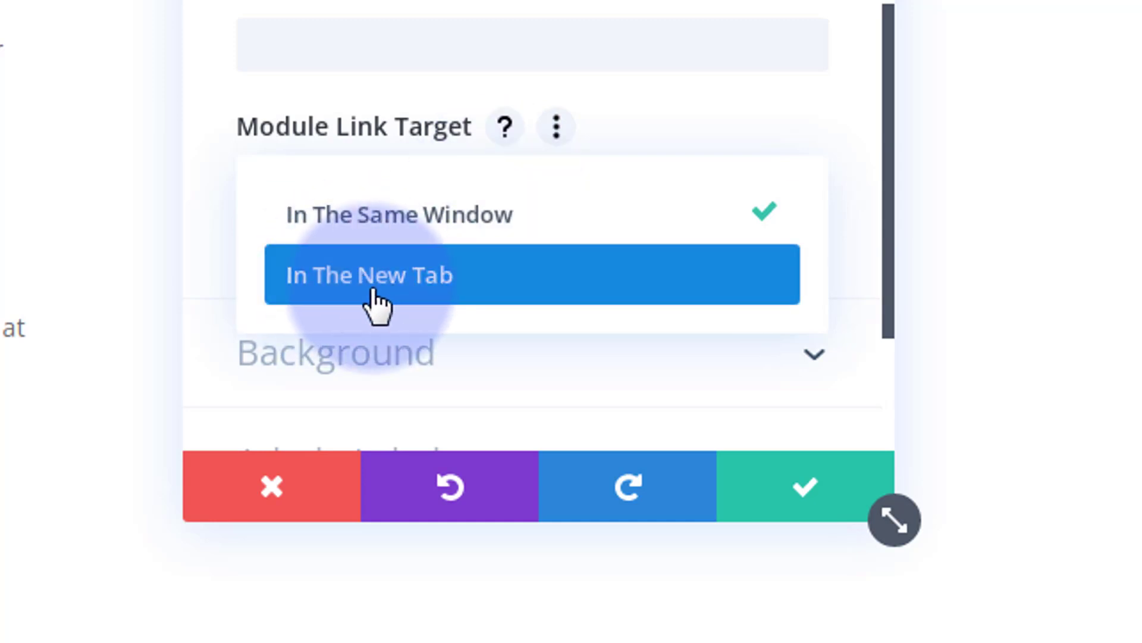
click(212, 216)
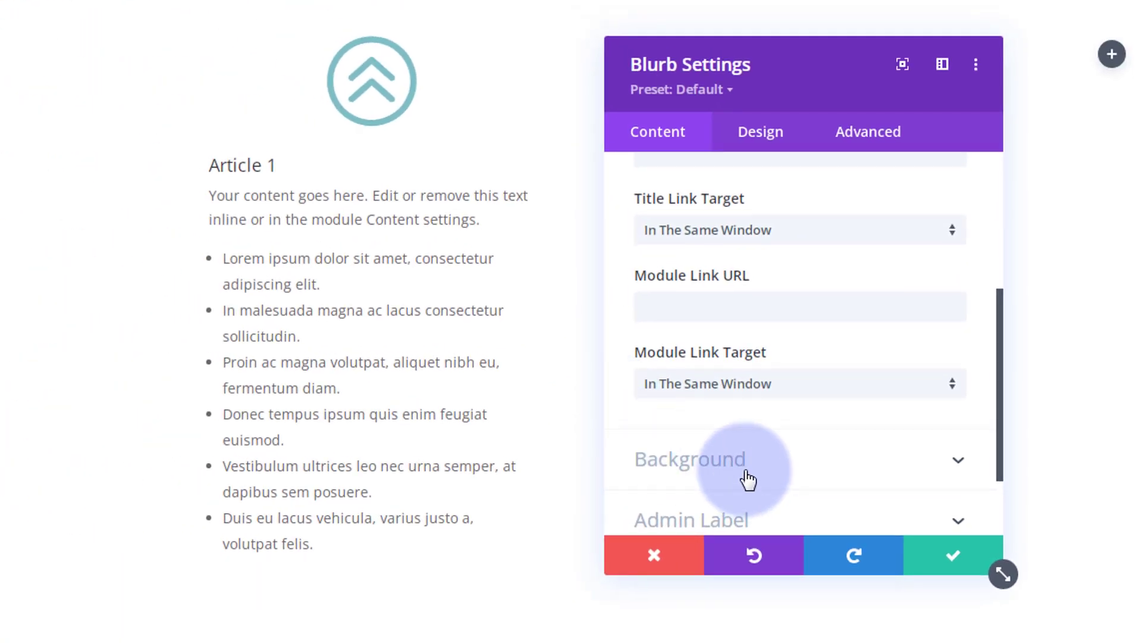
scroll(748, 479, down, 2)
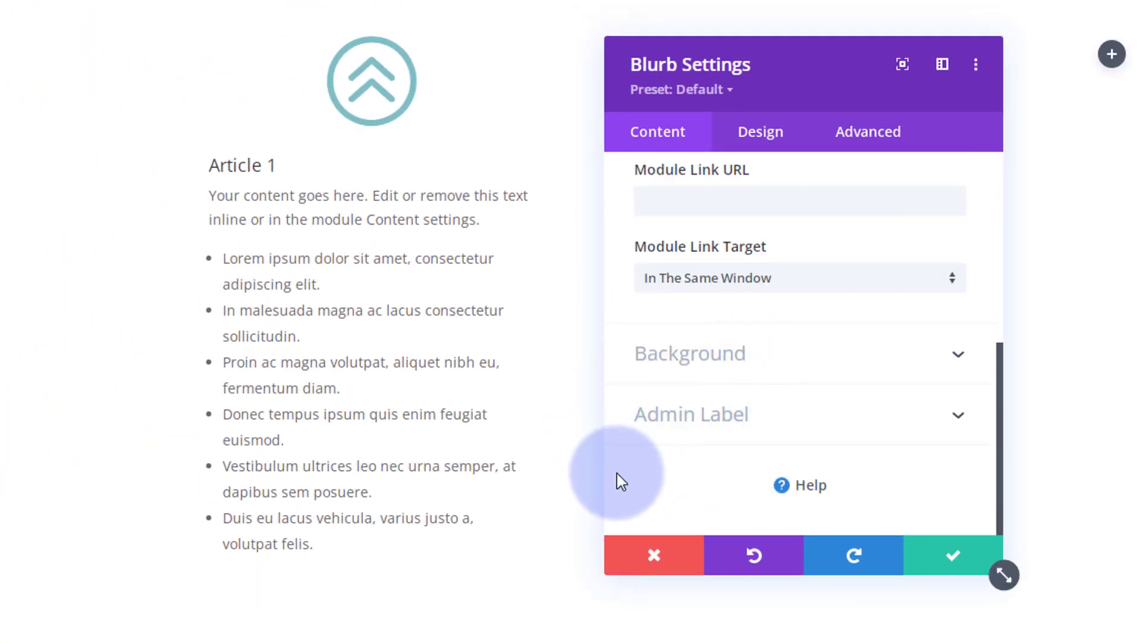
click(767, 135)
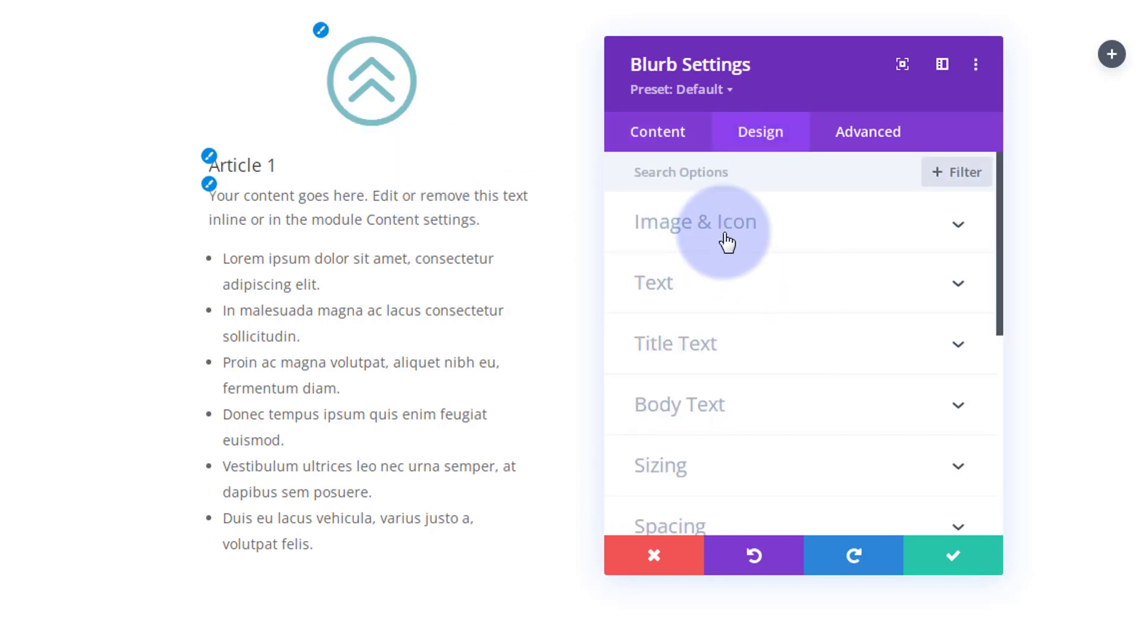
click(762, 232)
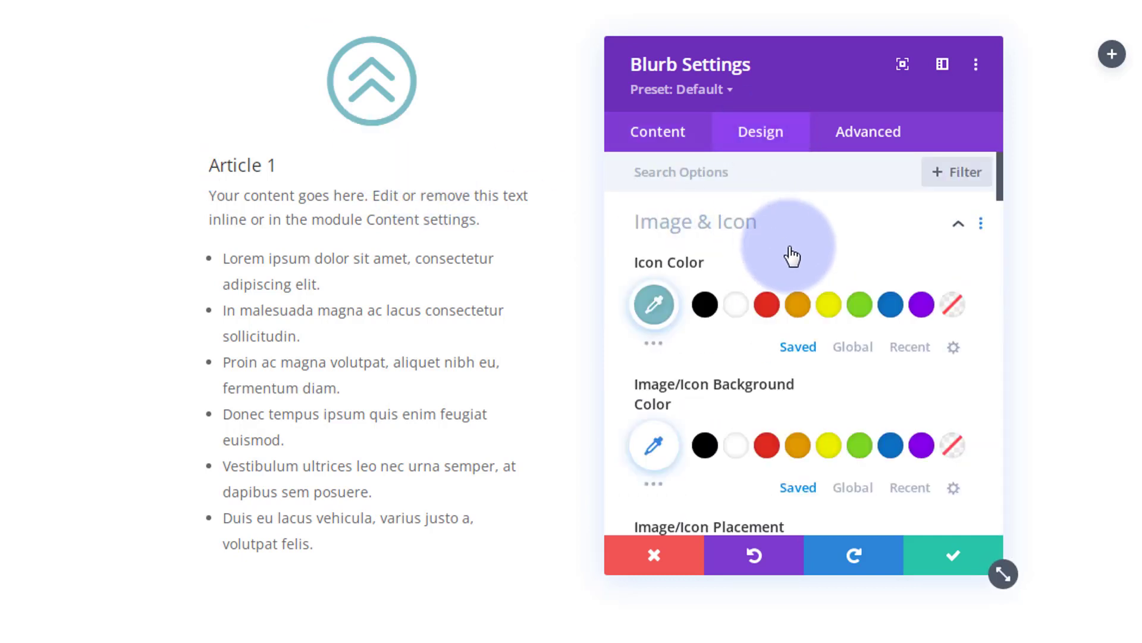
click(892, 306)
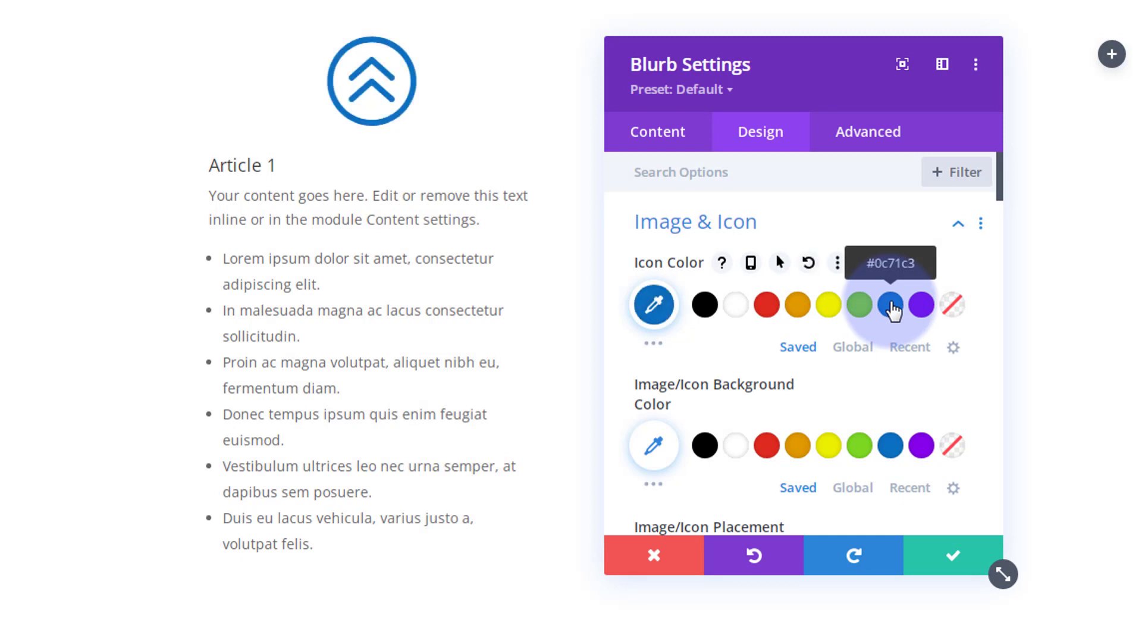
scroll(849, 323, down, 3)
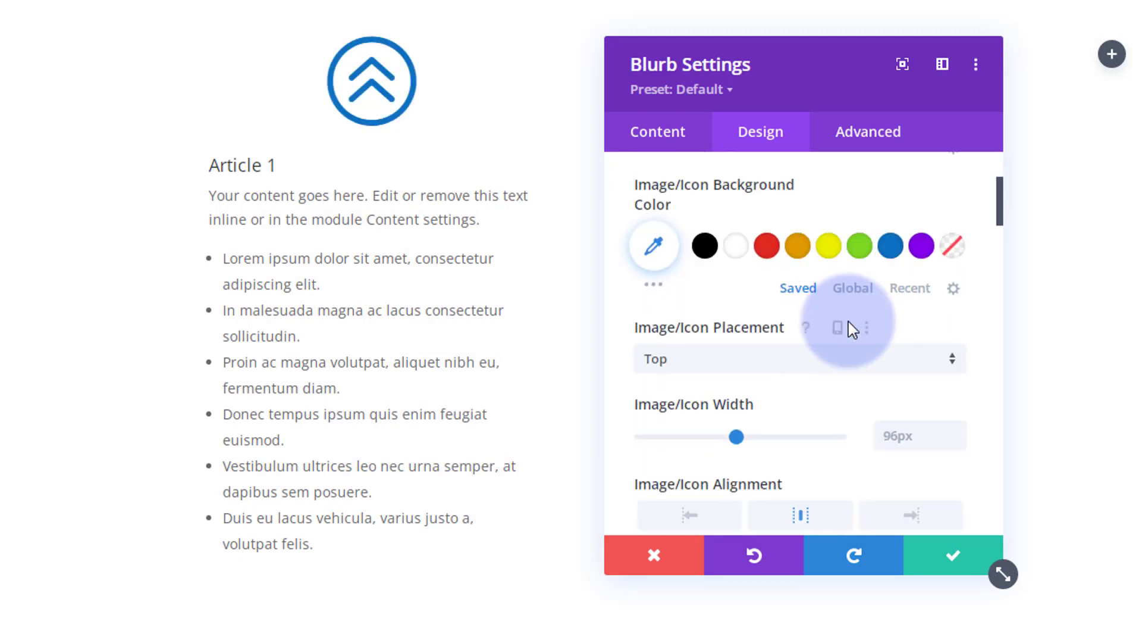
scroll(842, 315, down, 3)
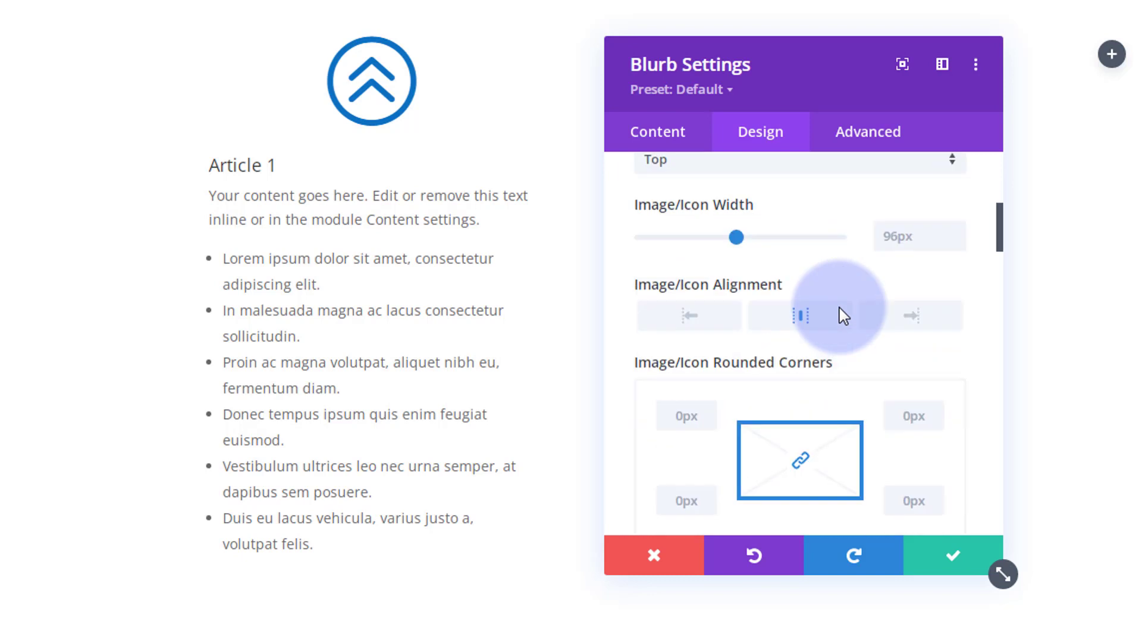
scroll(844, 316, down, 10)
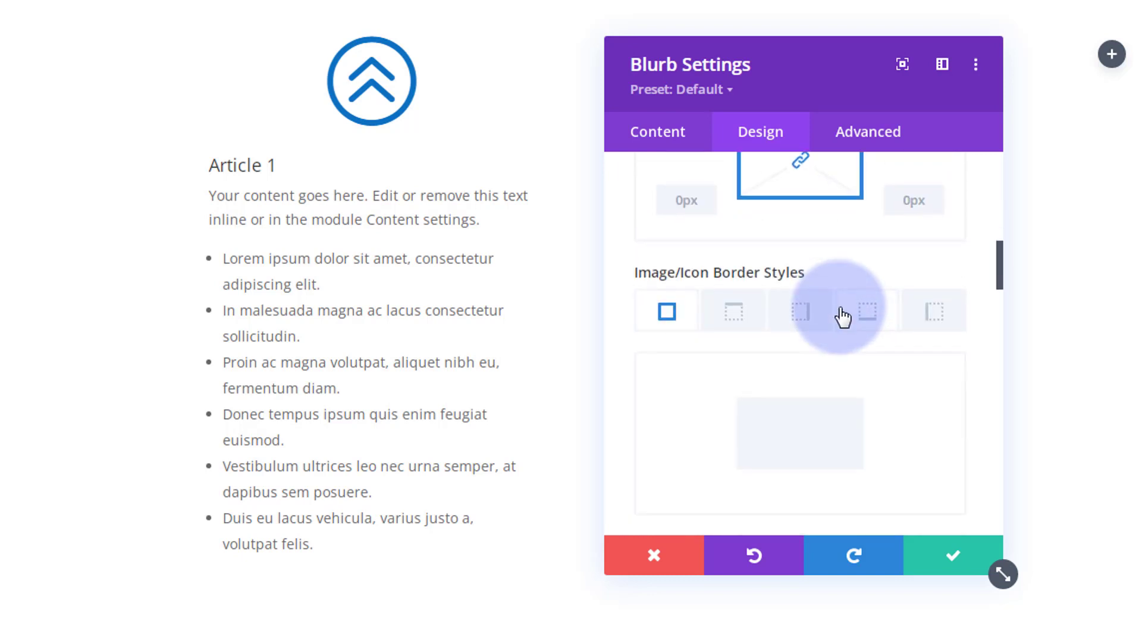
scroll(844, 315, down, 11)
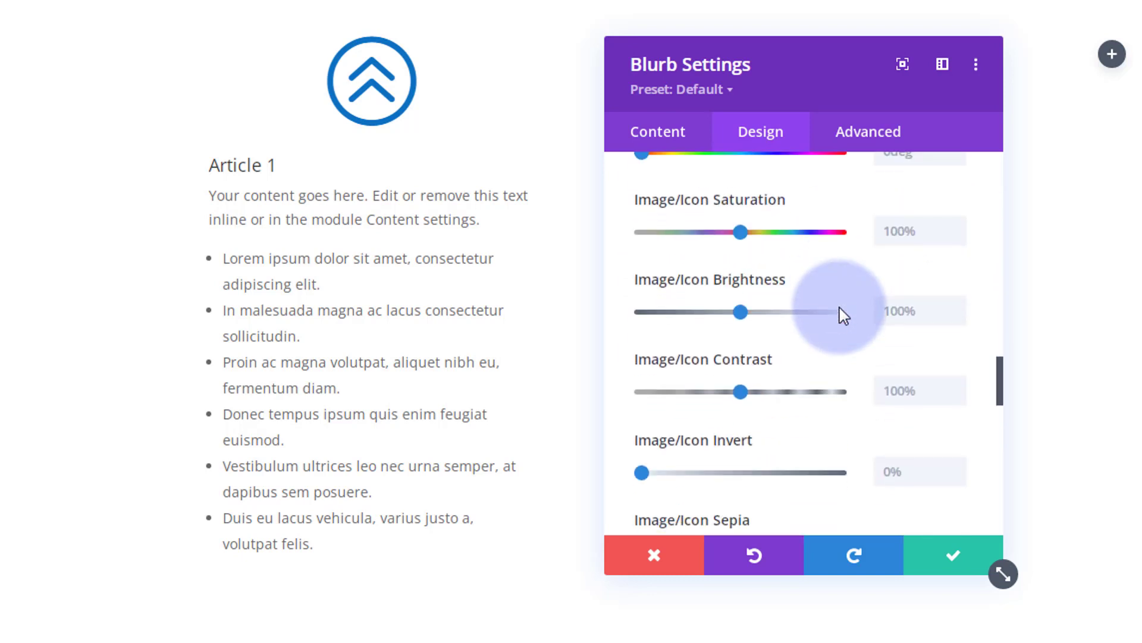
scroll(844, 316, down, 3)
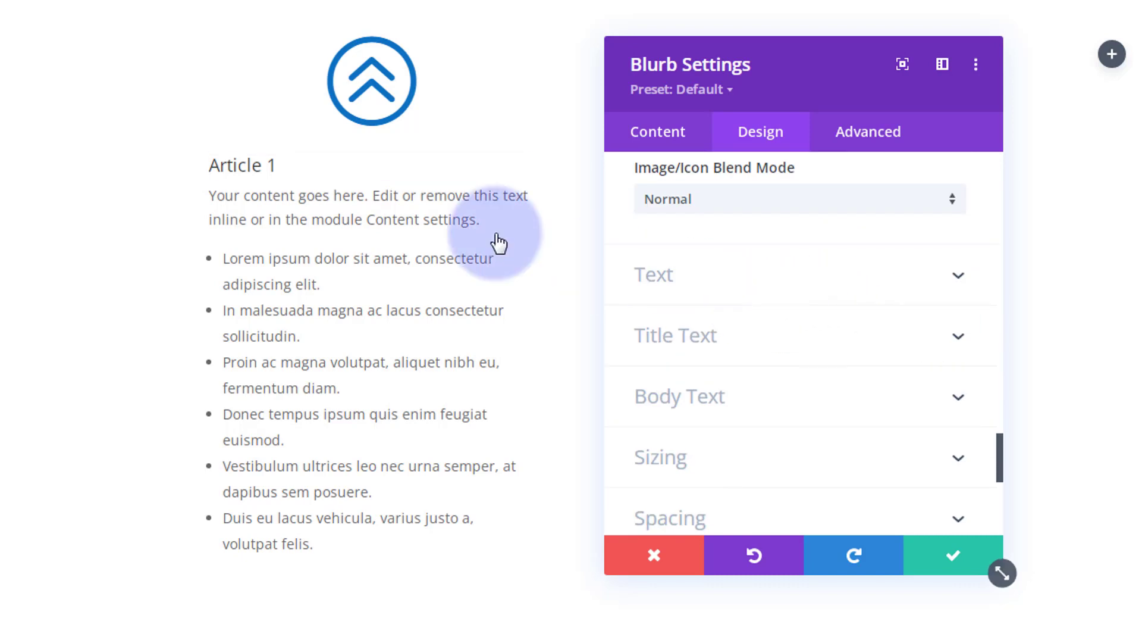
- Try centered blurb text alignment, then set it back to left
click(720, 278)
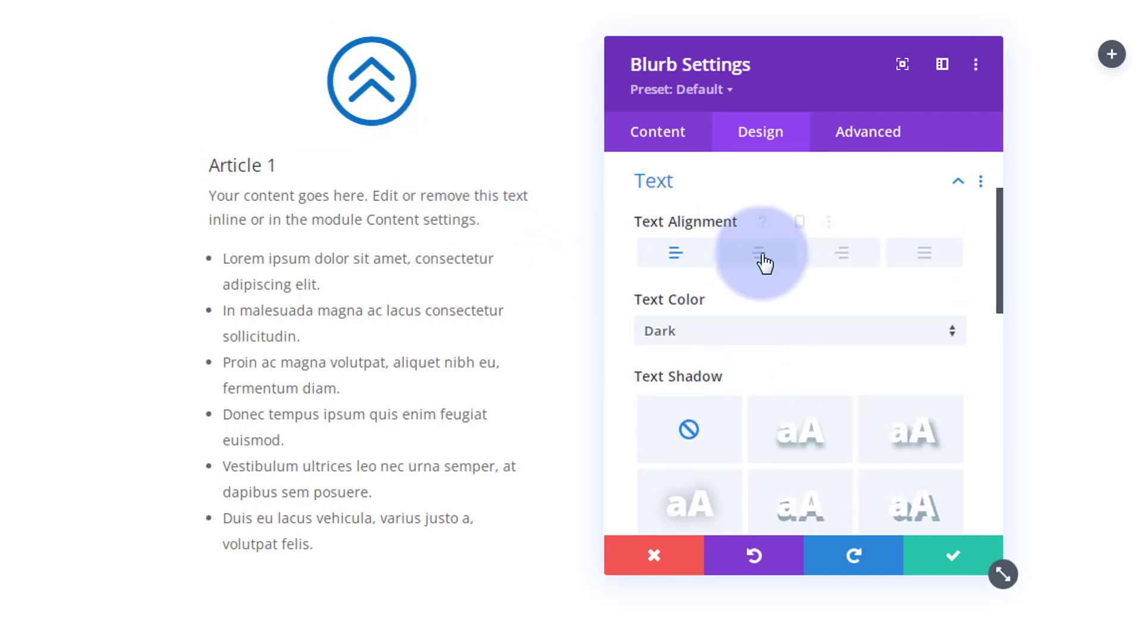
click(766, 261)
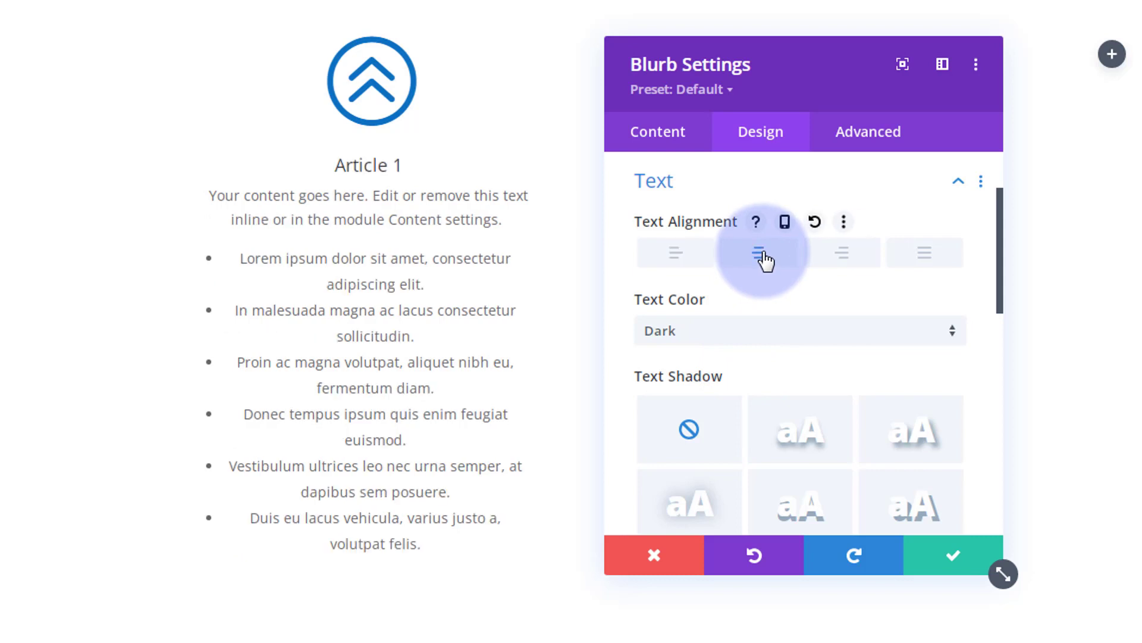
click(680, 257)
scroll(743, 309, down, 3)
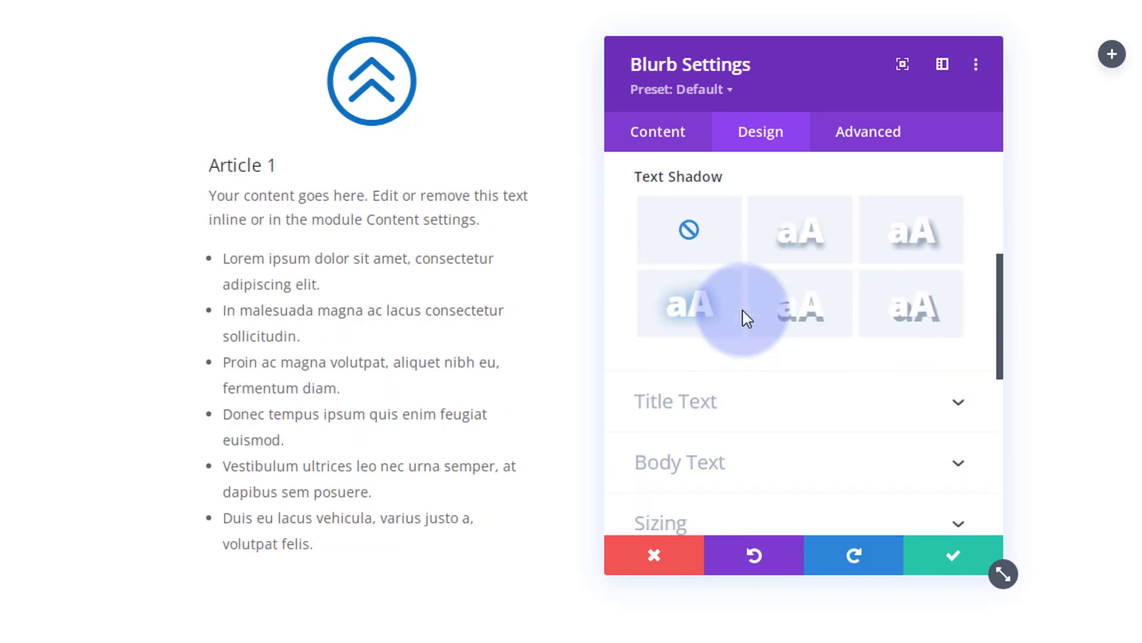
scroll(745, 317, down, 2)
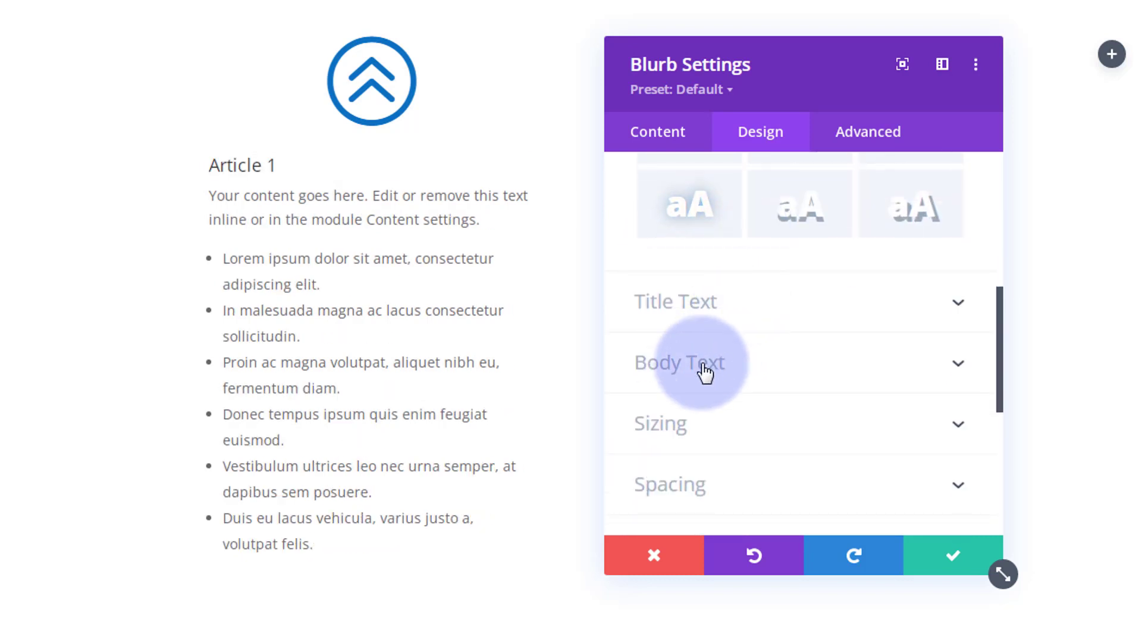
- Make the Article 1 title text uppercase and Bold
click(752, 311)
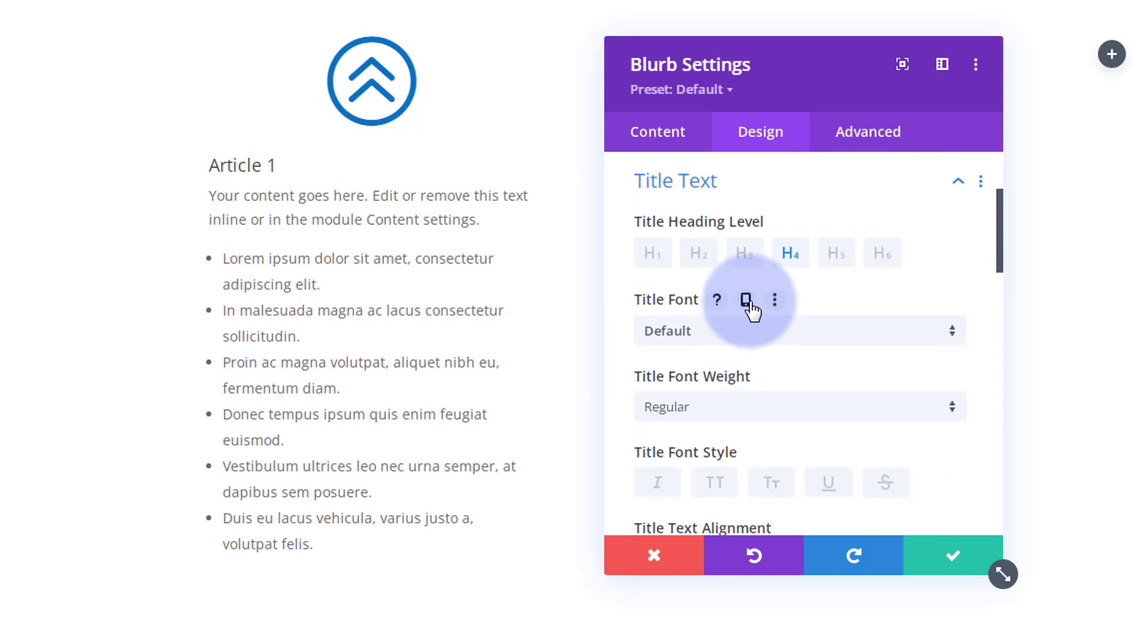
scroll(751, 302, down, 5)
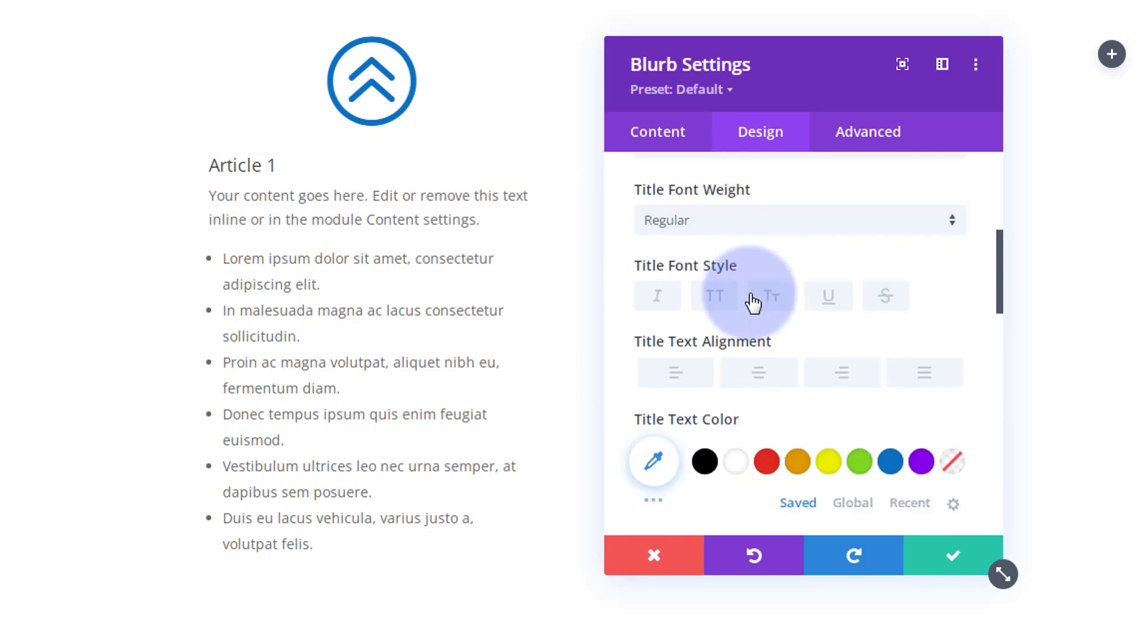
click(712, 189)
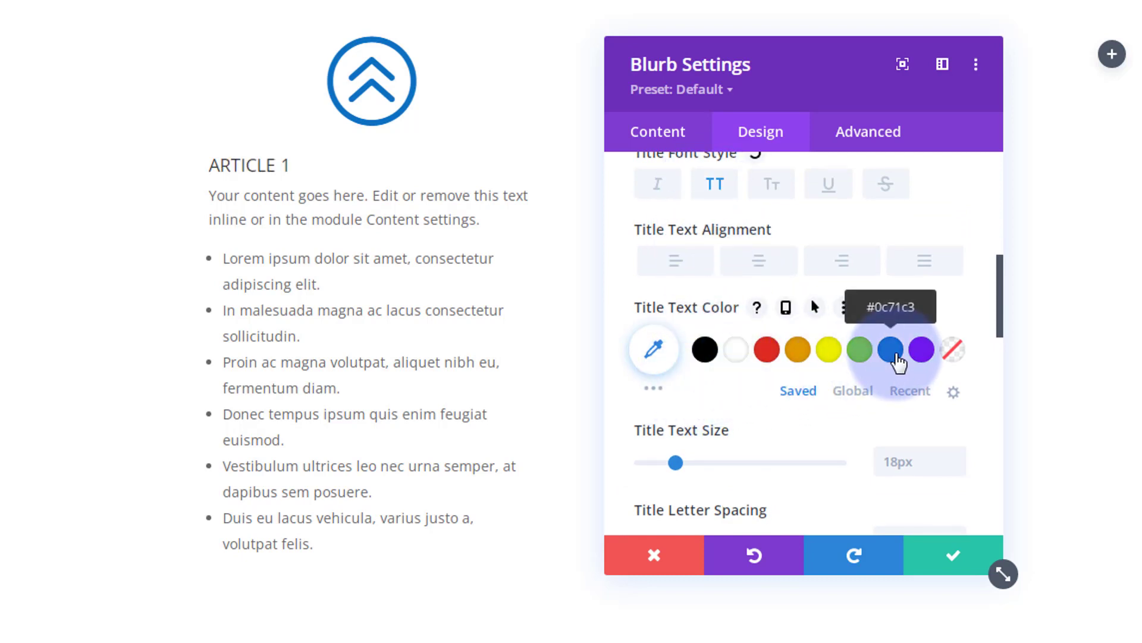
scroll(812, 345, up, 4)
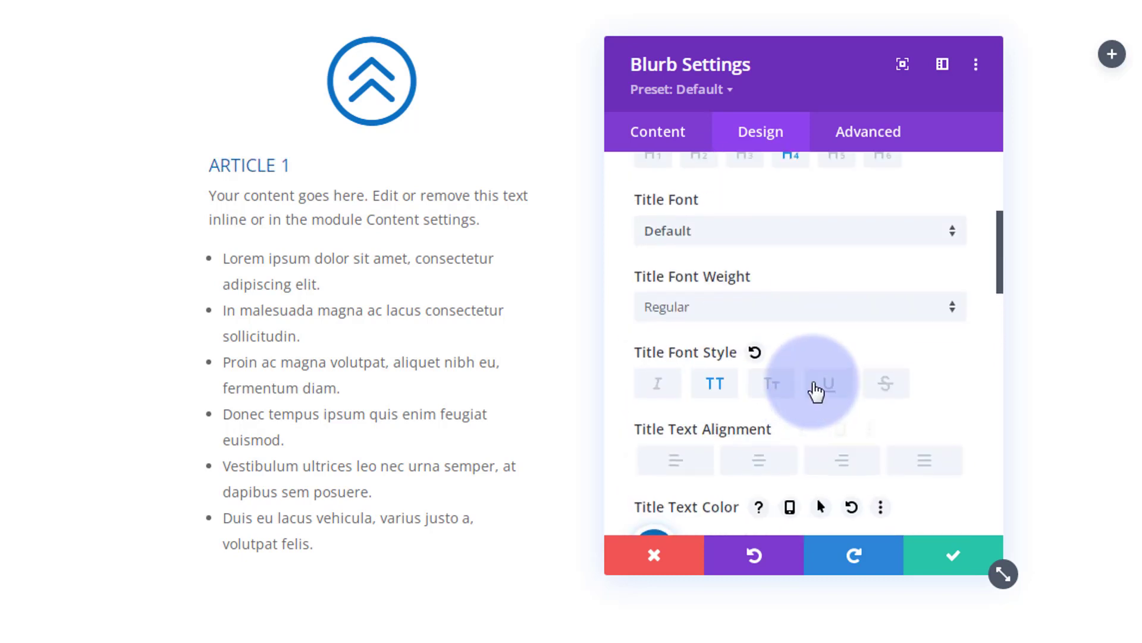
click(770, 310)
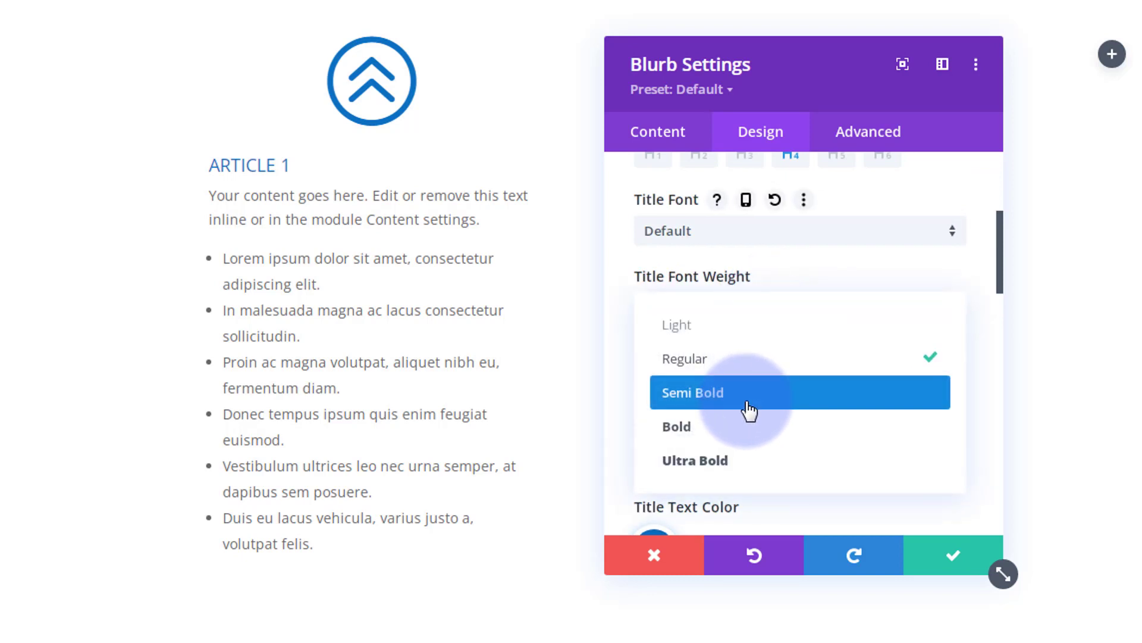
click(748, 427)
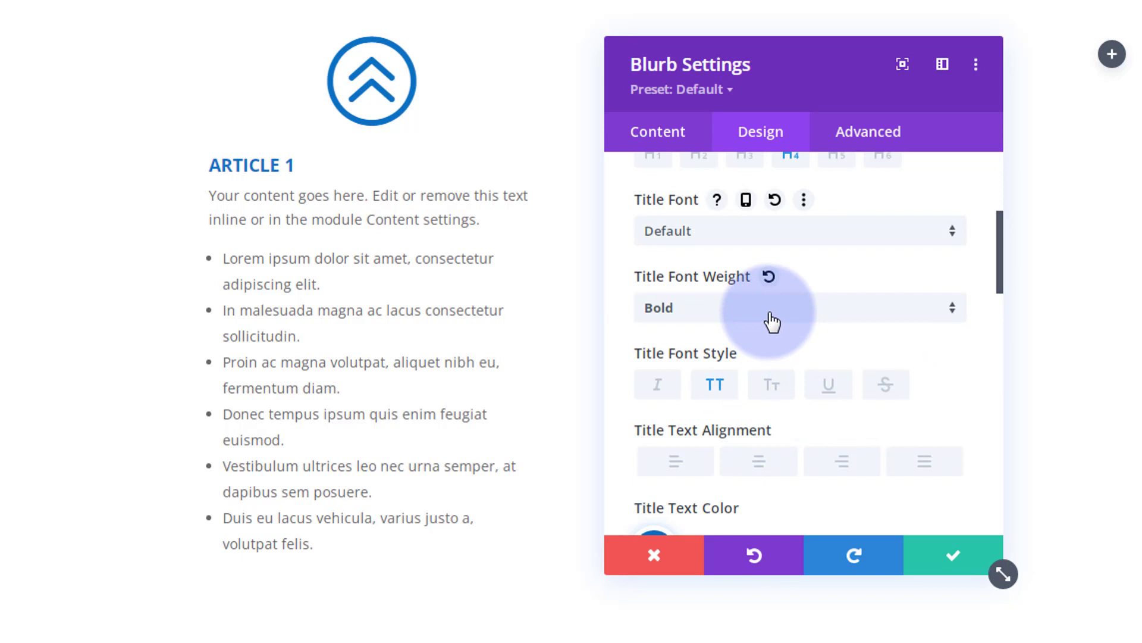
scroll(771, 322, down, 10)
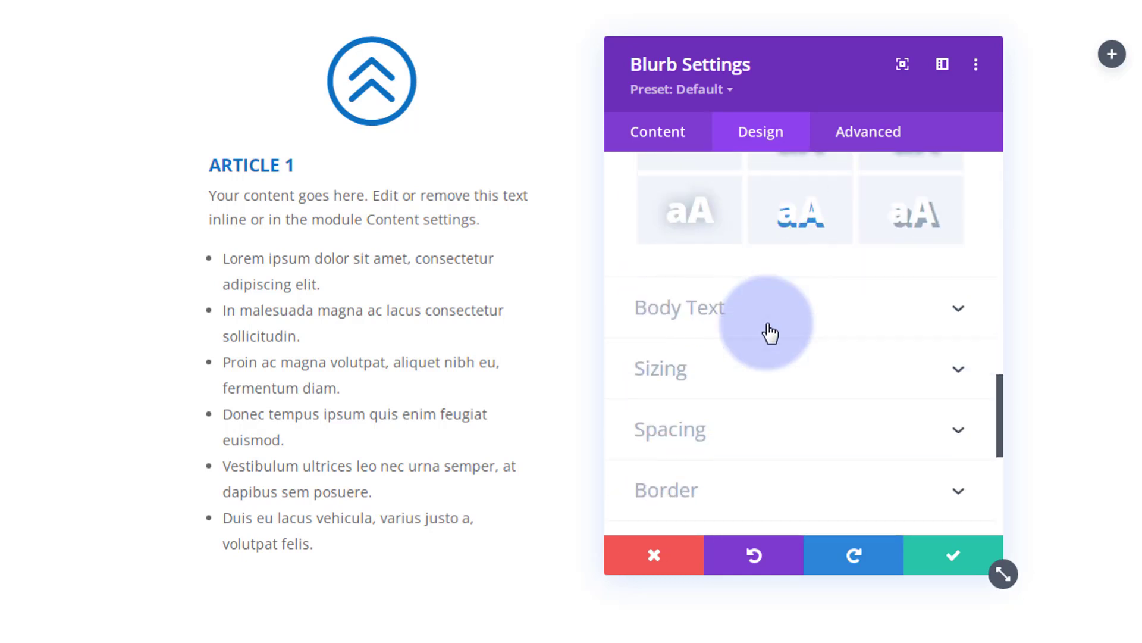
click(772, 307)
scroll(768, 297, up, 2)
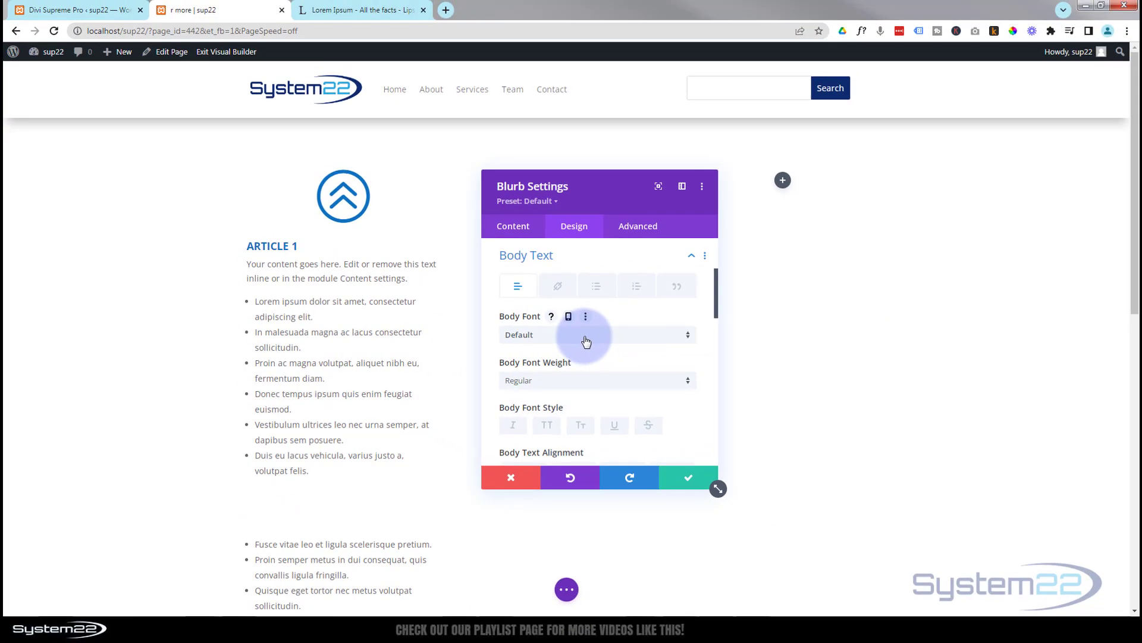
click(586, 341)
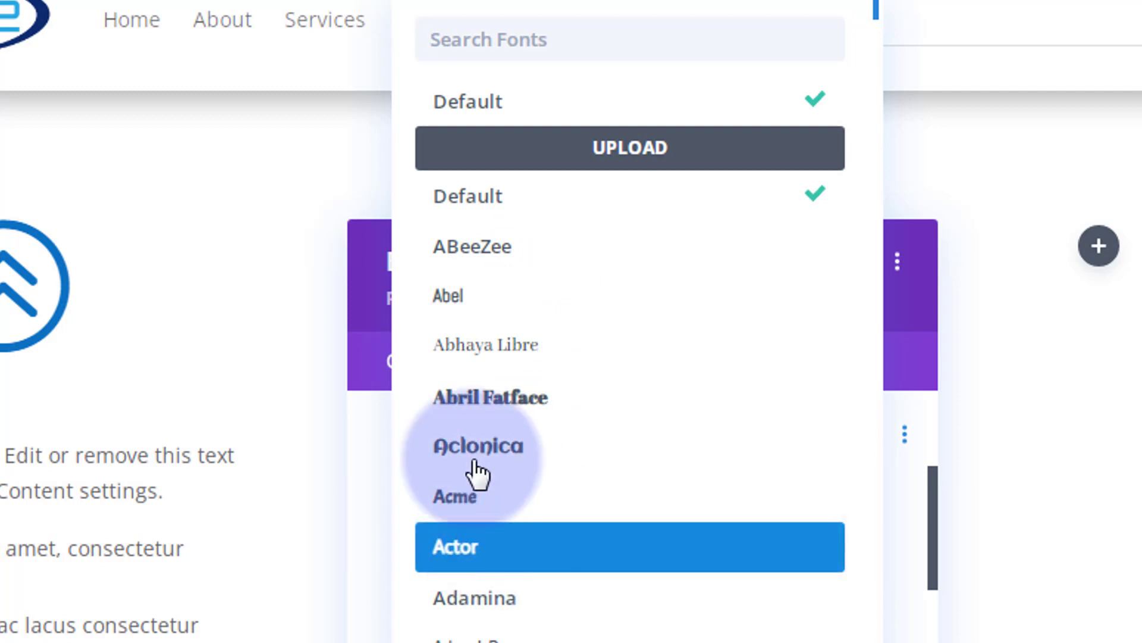
click(384, 341)
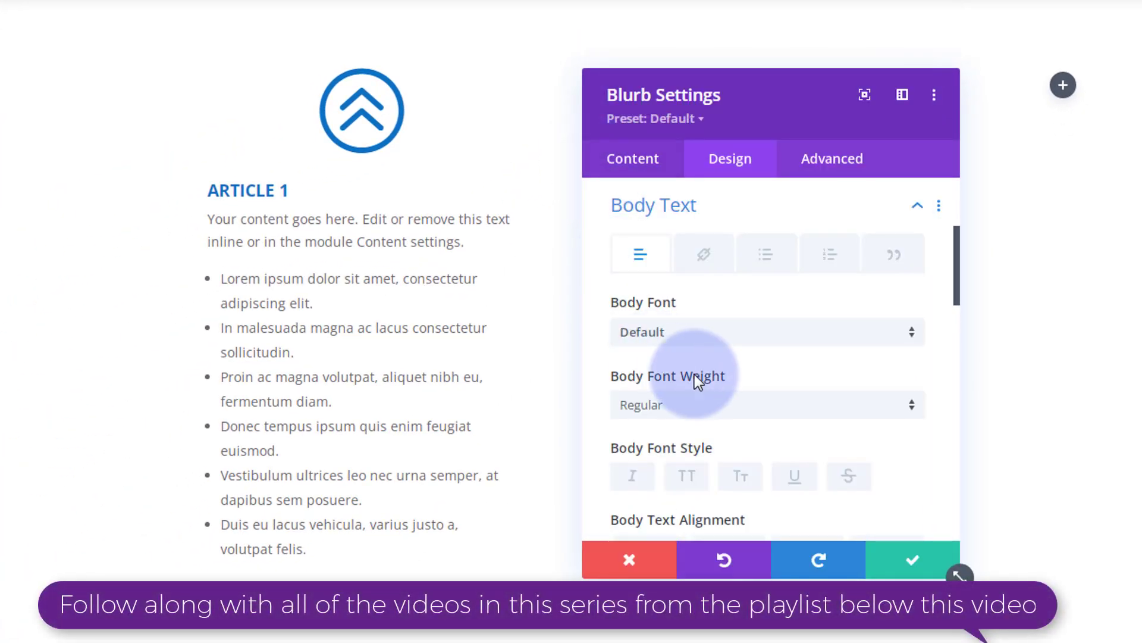
scroll(700, 357, down, 6)
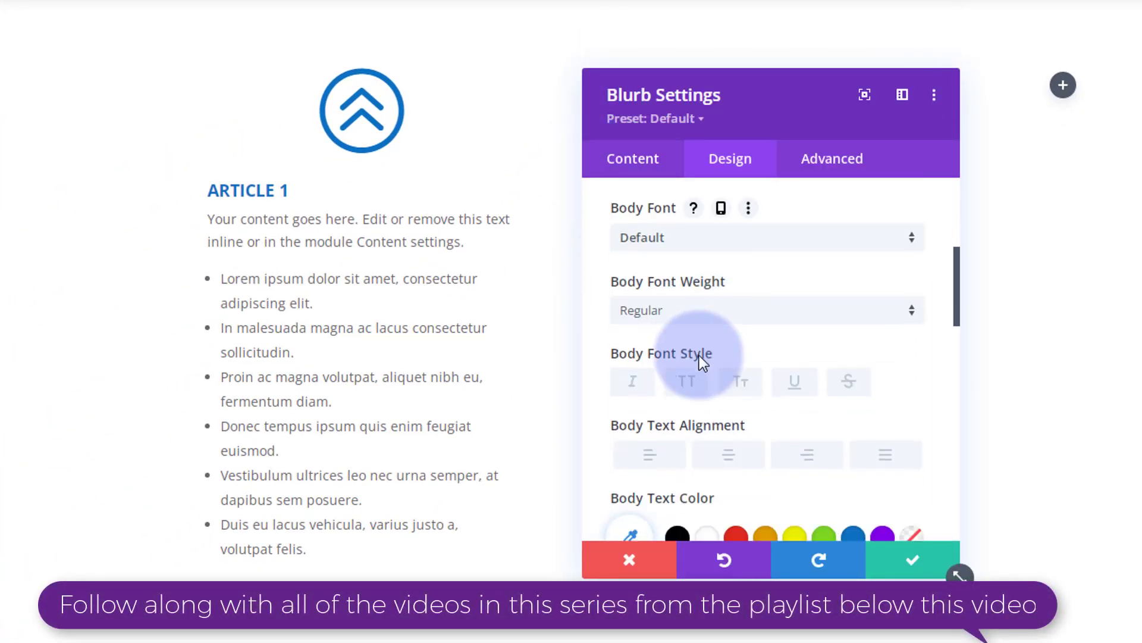
scroll(699, 354, down, 6)
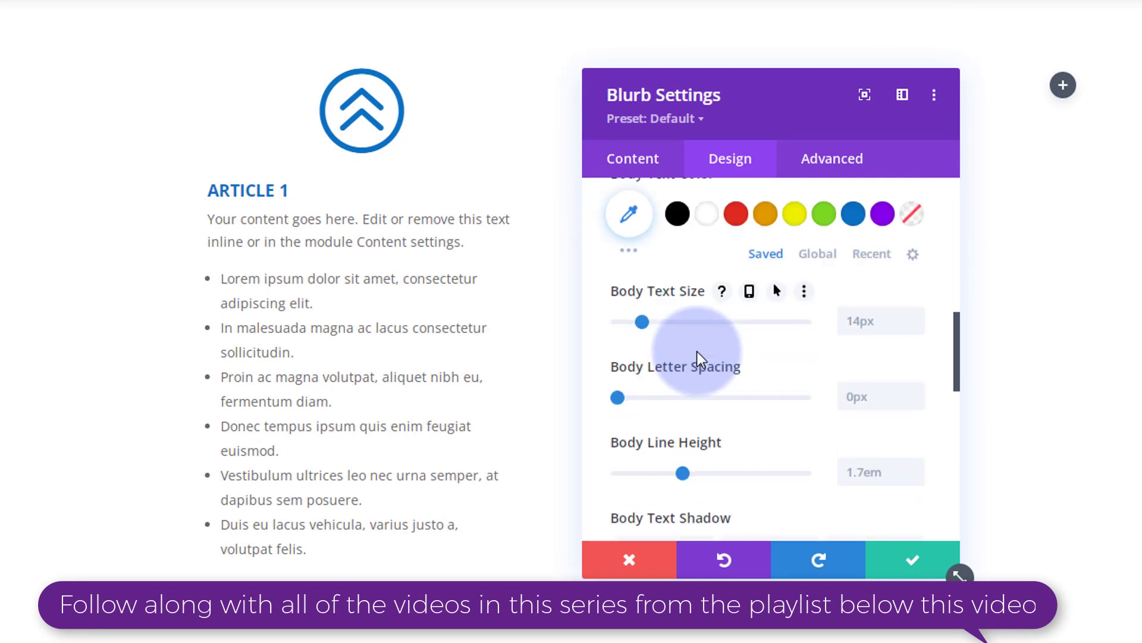
scroll(700, 359, down, 2)
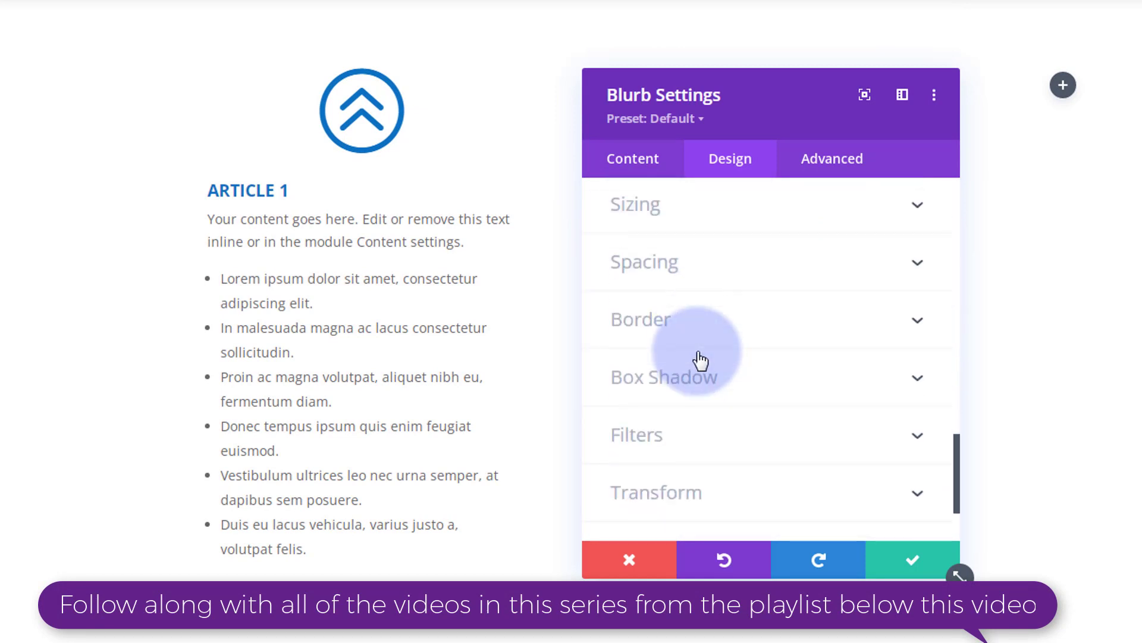
scroll(700, 359, up, 2)
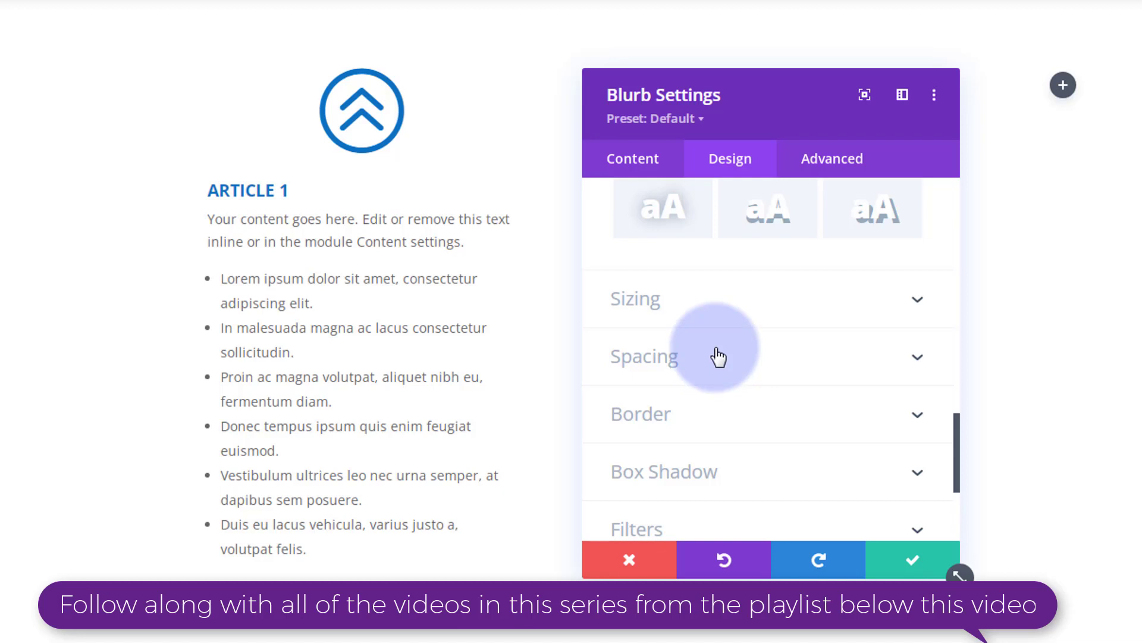
- Set the Article 1 blurb's Border Width to 1px
click(718, 356)
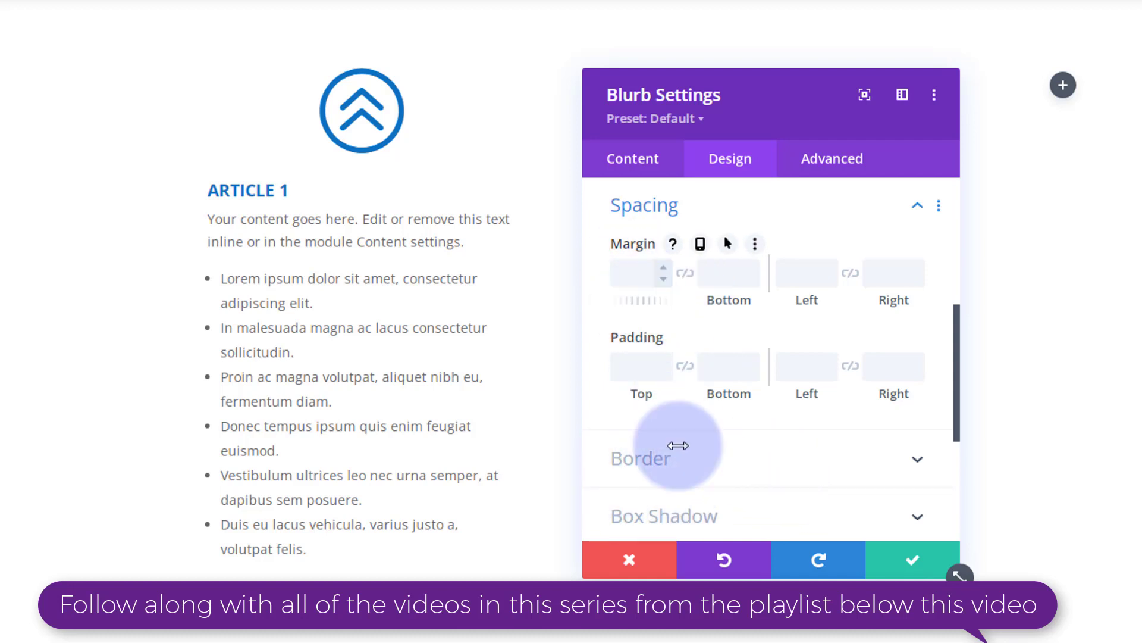
click(773, 462)
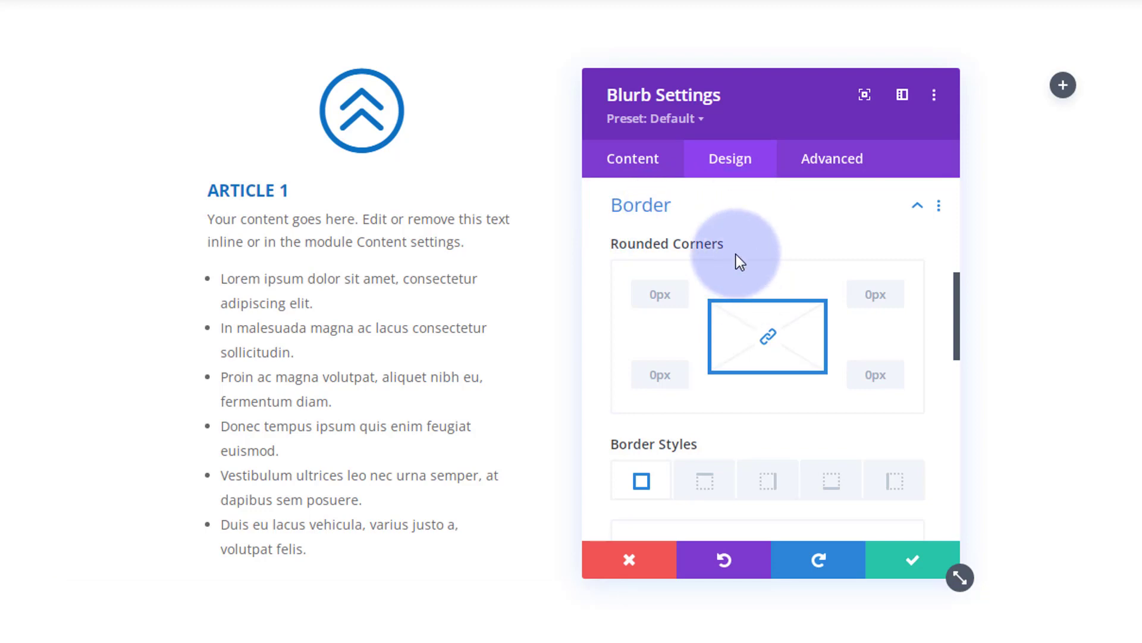
scroll(709, 311, down, 2)
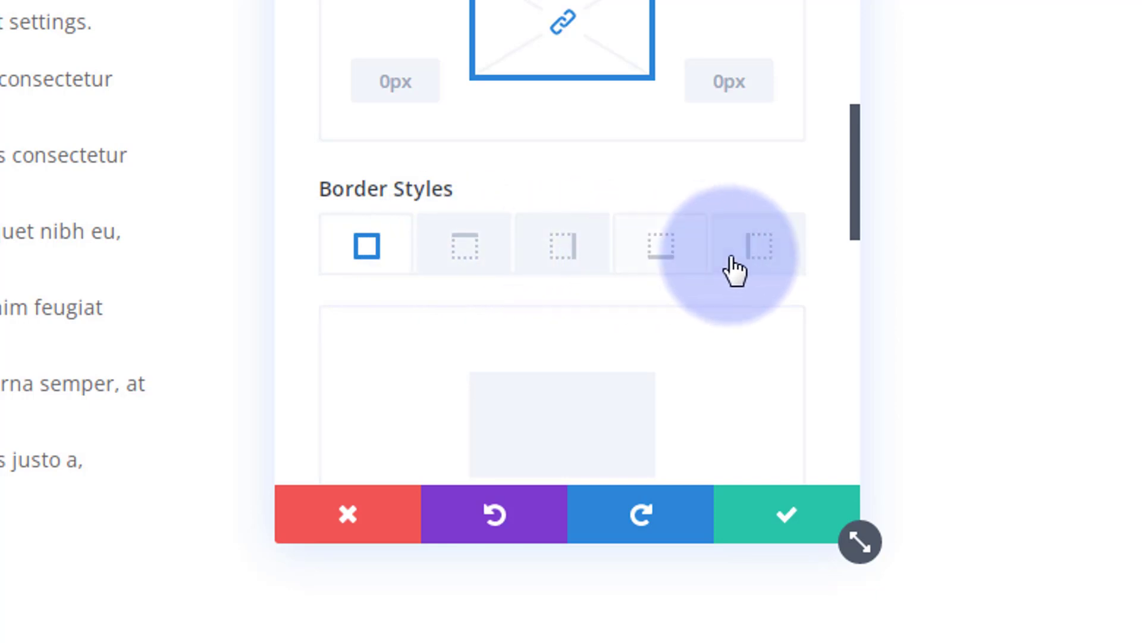
scroll(640, 304, down, 5)
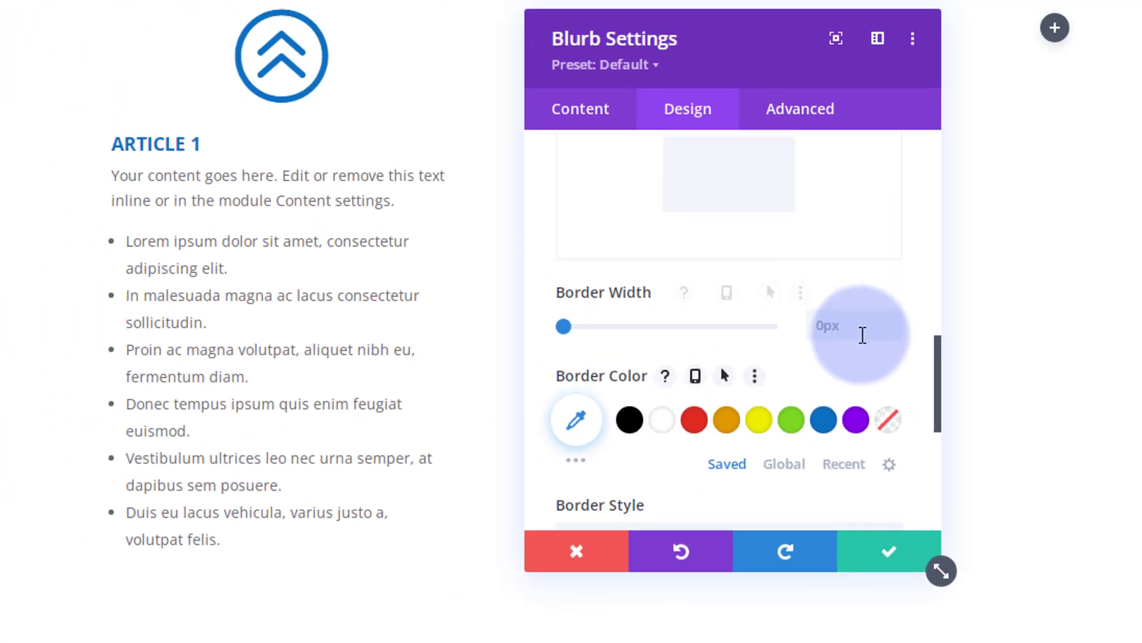
click(909, 341)
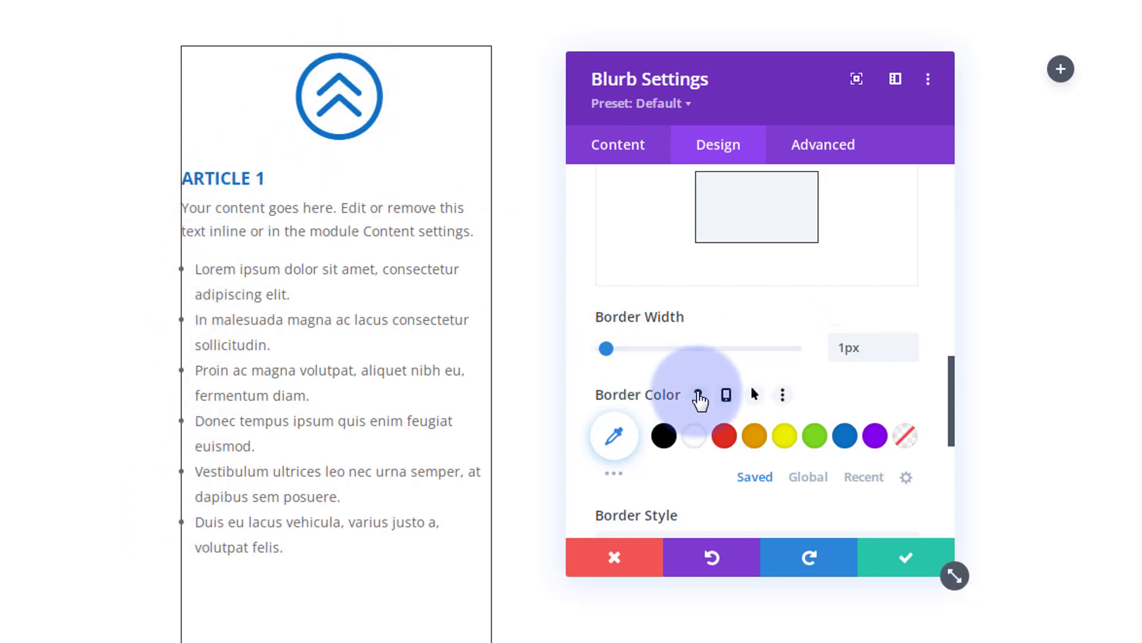
scroll(709, 420, up, 5)
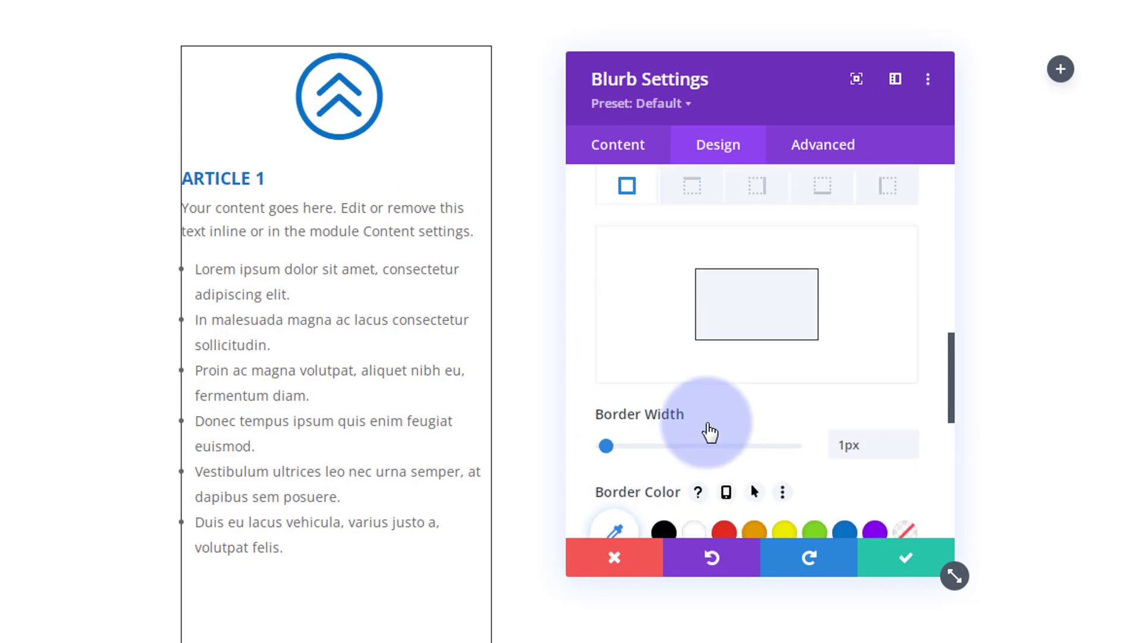
scroll(707, 429, up, 5)
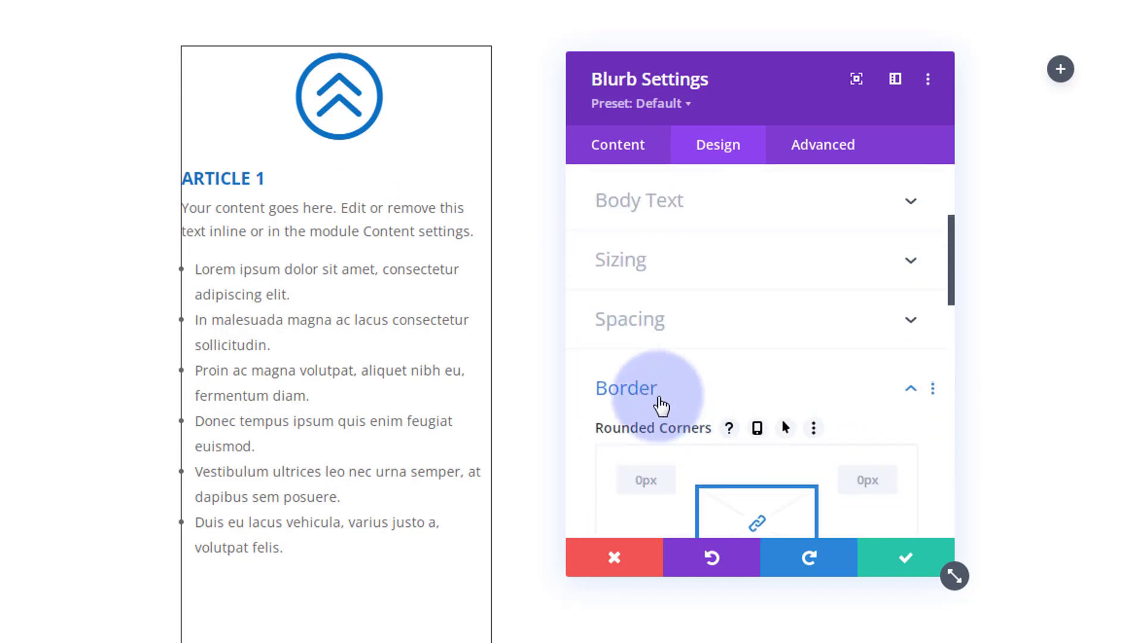
- Set blurb padding to 30px top/bottom and 15px left/right, linking each pair
click(724, 331)
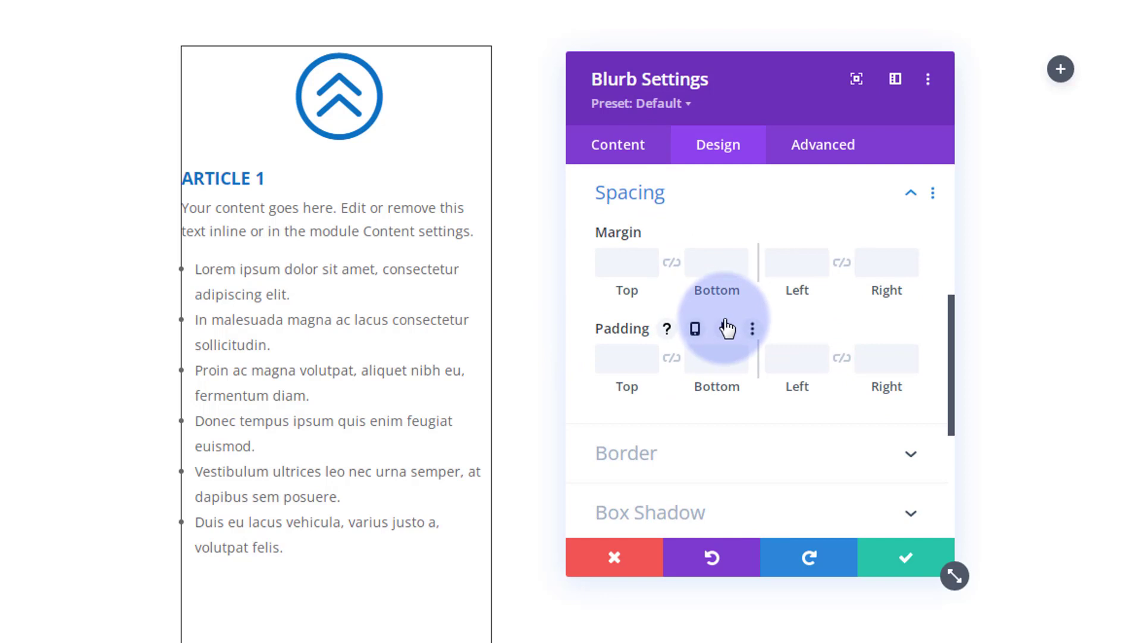
click(613, 359)
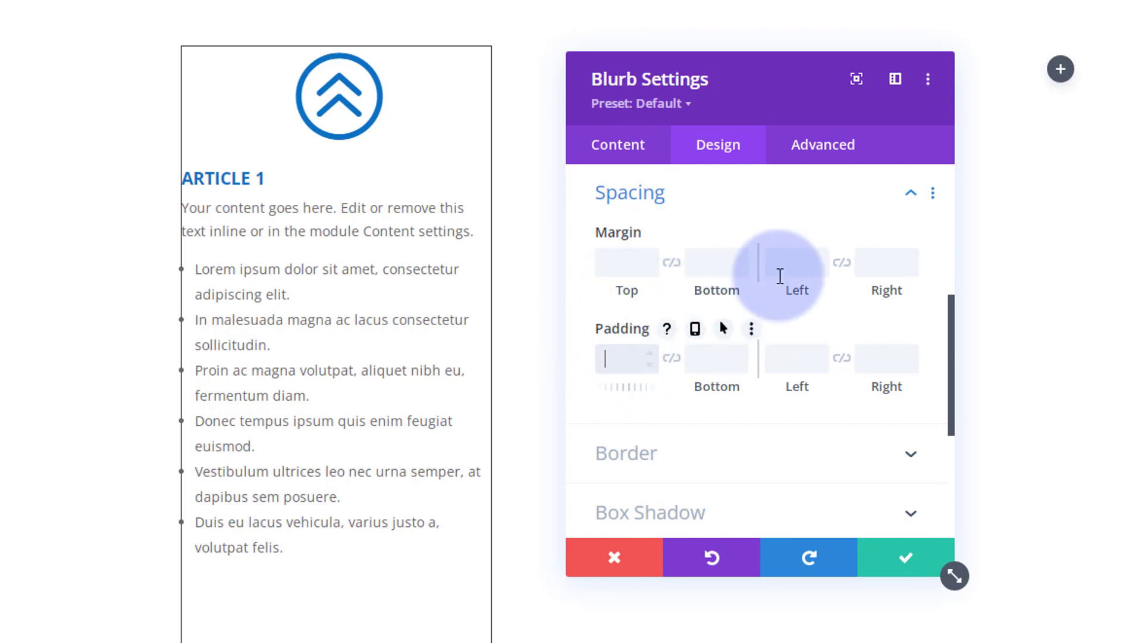
text(30)
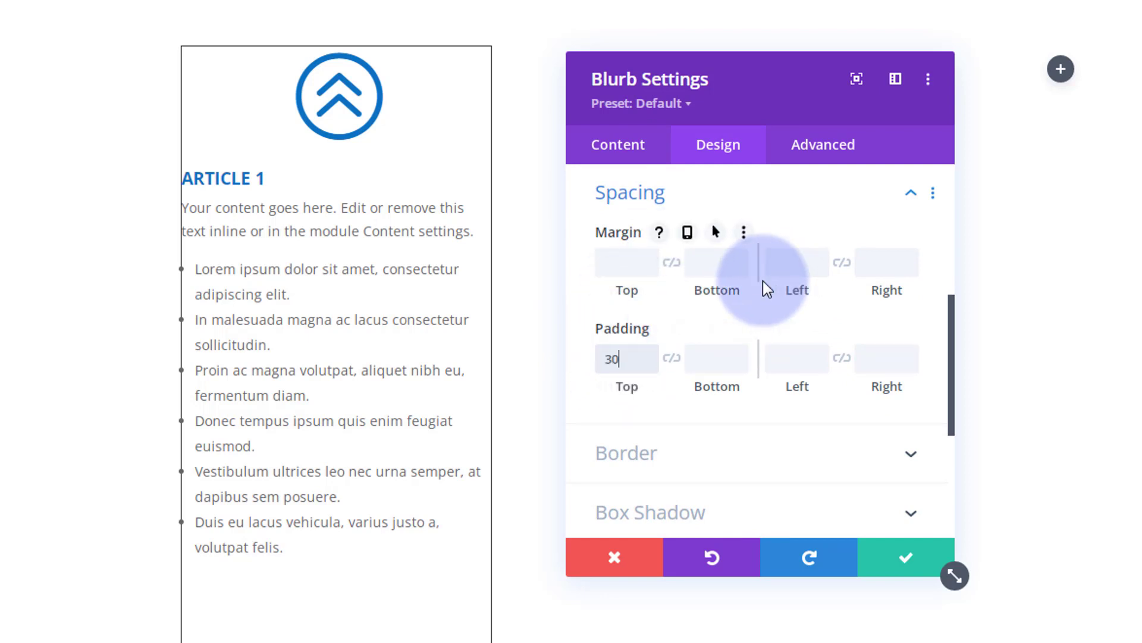
text(px)
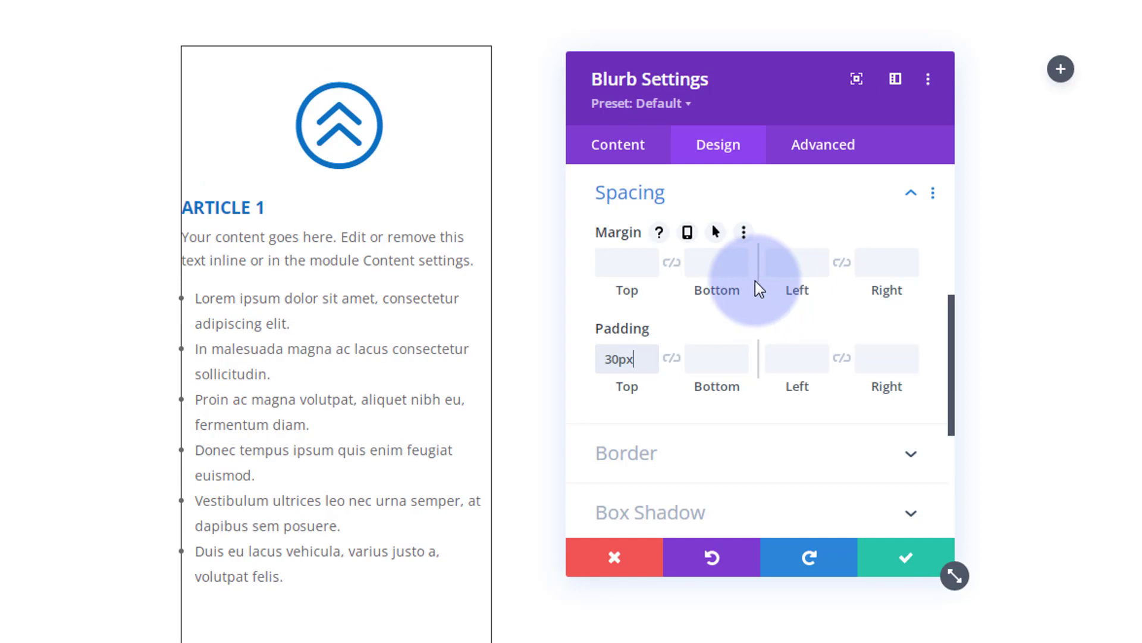
click(671, 359)
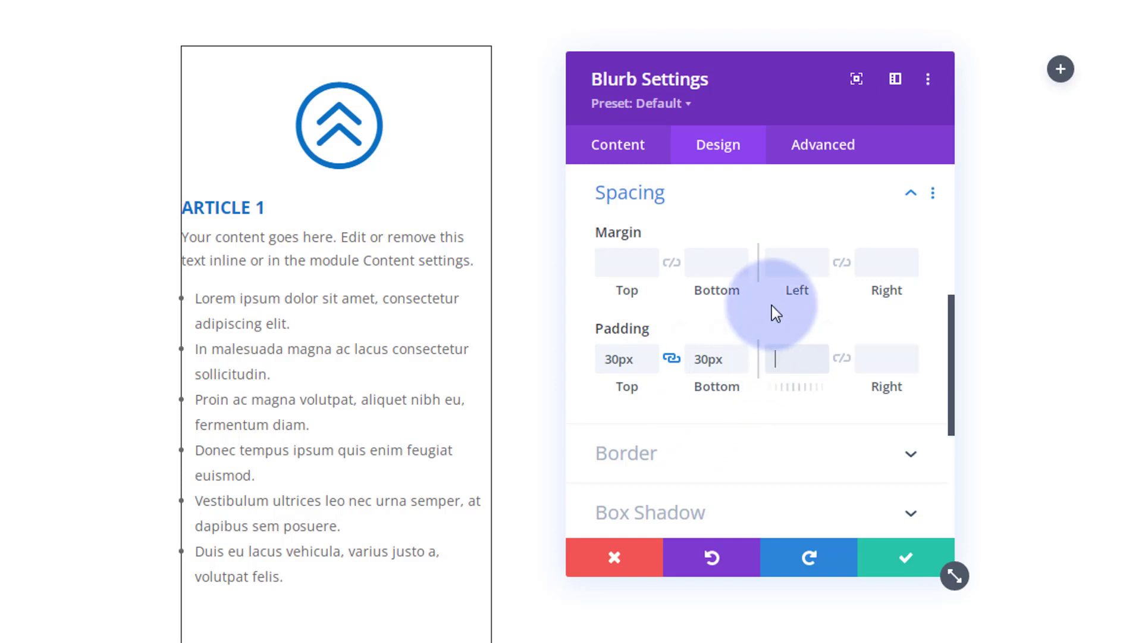
text(15px)
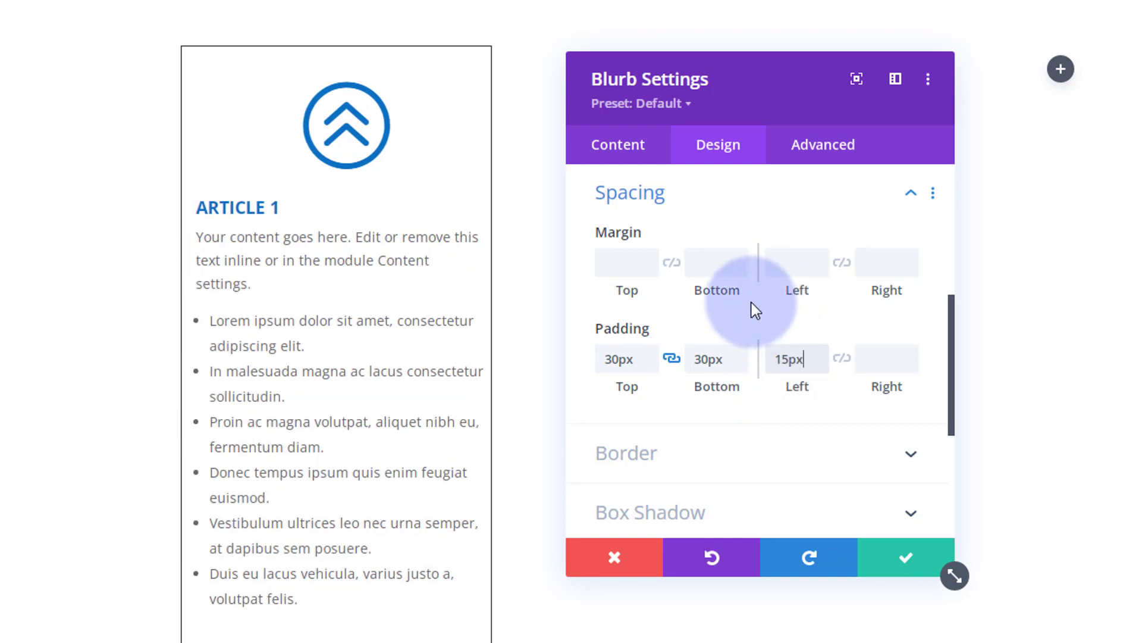
click(843, 359)
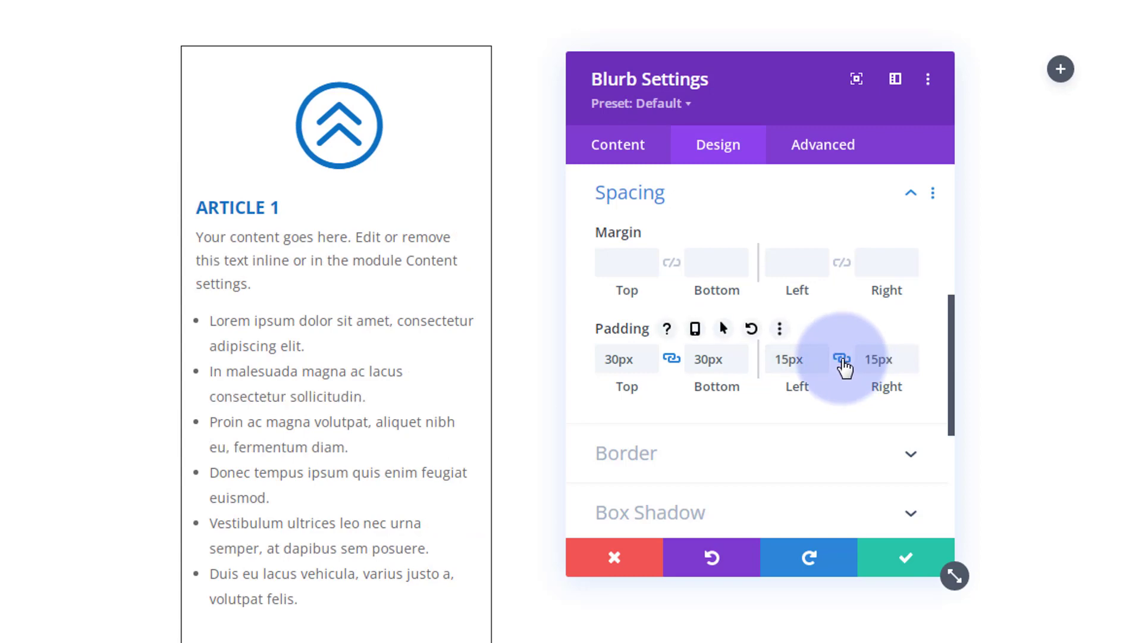
scroll(452, 361, down, 9)
scroll(450, 365, down, 7)
scroll(706, 348, down, 3)
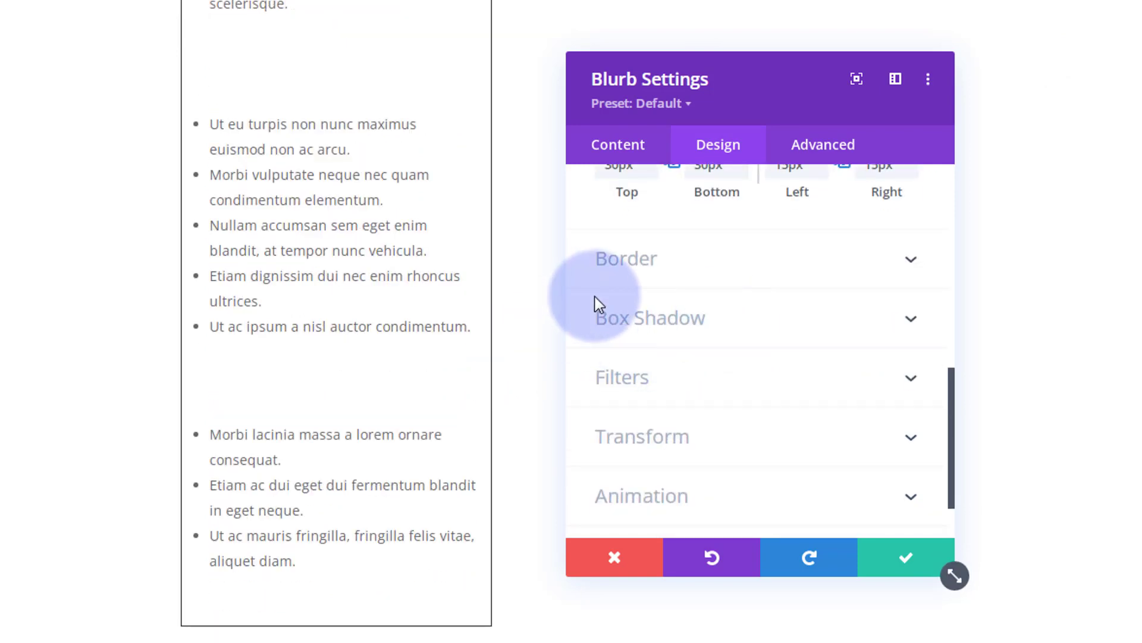
- Apply the fourth Box Shadow preset to the blurb, briefly checking the Divi Supreme Pro tab
click(747, 324)
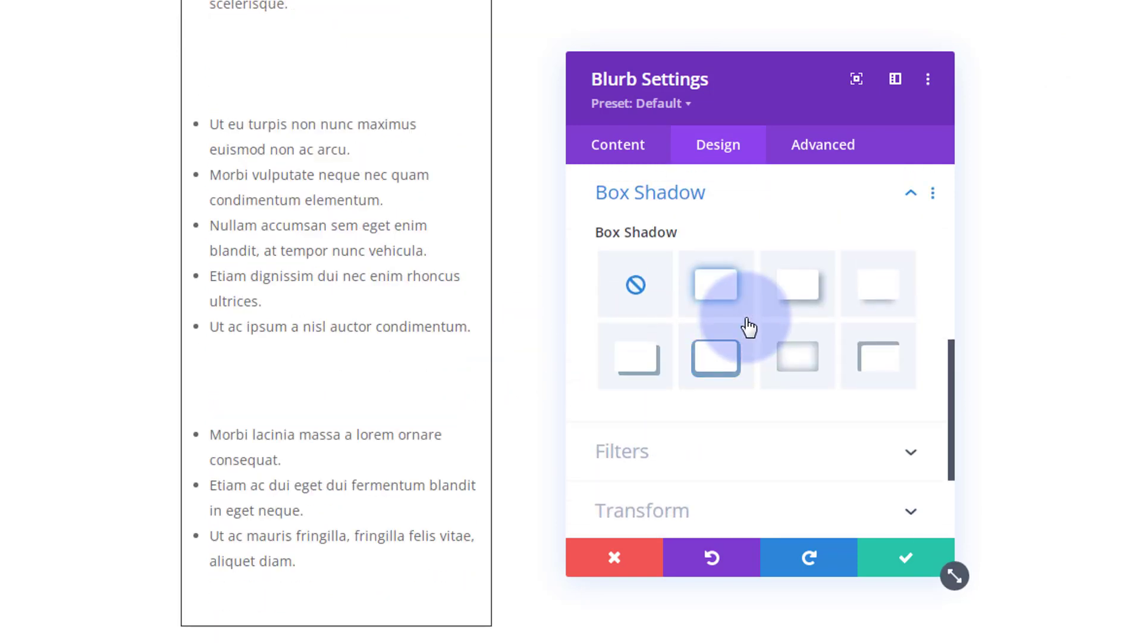
click(883, 301)
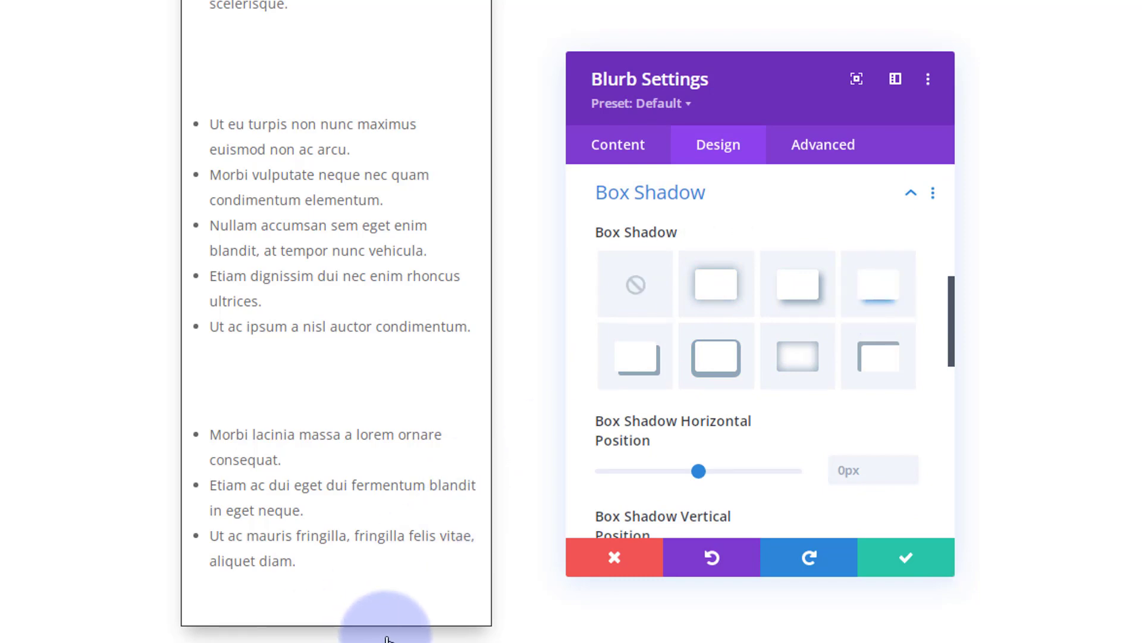
scroll(383, 618, up, 10)
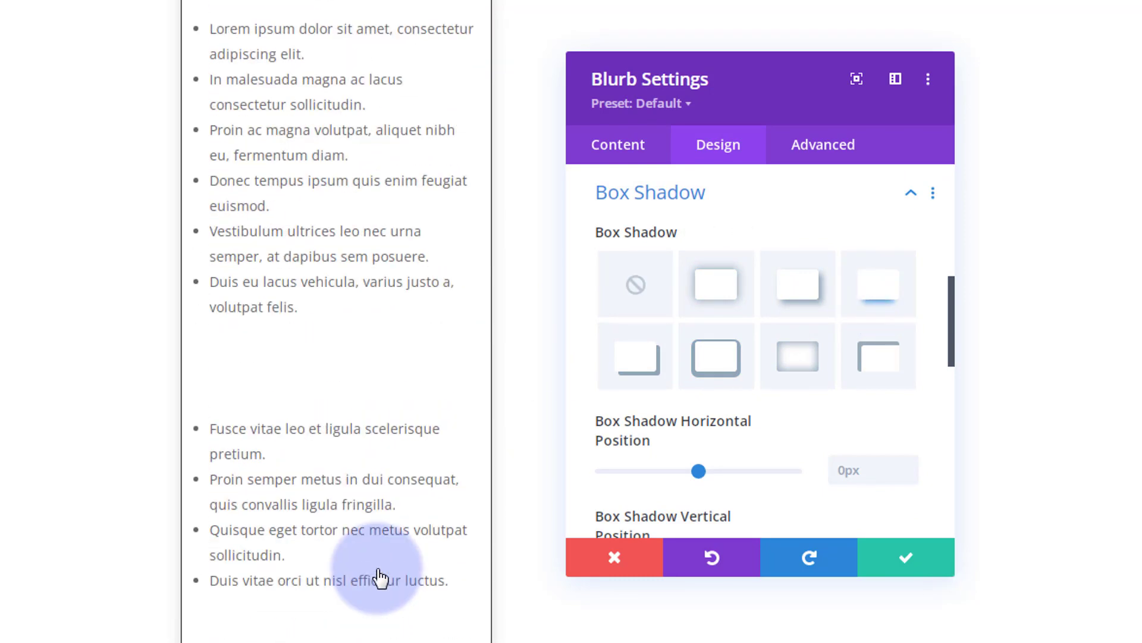
scroll(377, 573, up, 2)
scroll(316, 464, down, 3)
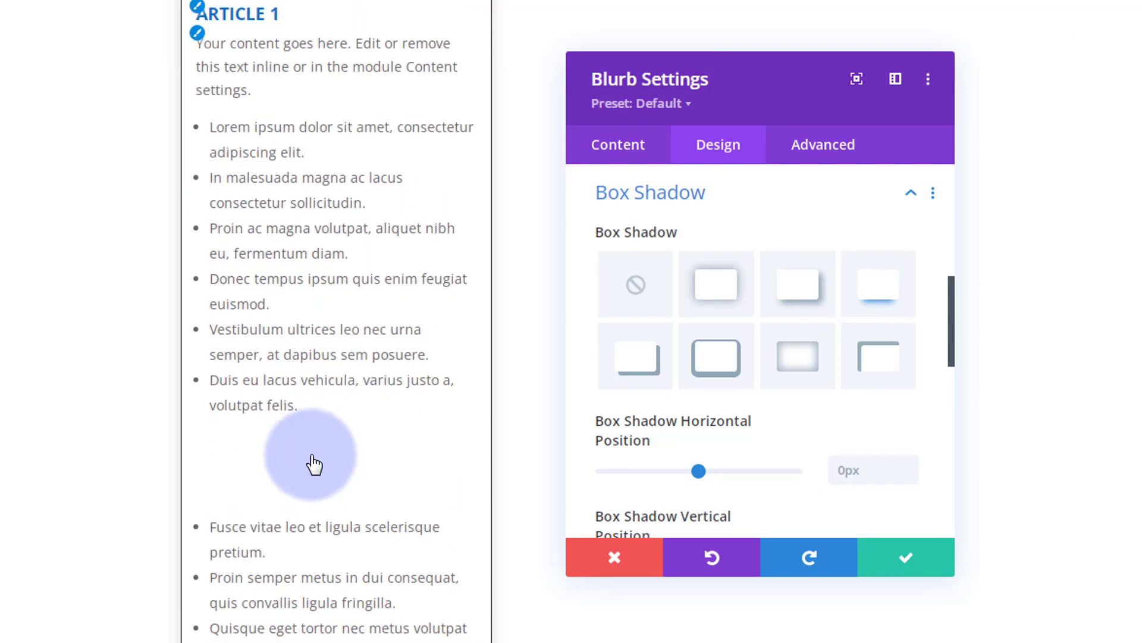
scroll(309, 469, down, 15)
scroll(304, 468, up, 2)
scroll(303, 468, up, 12)
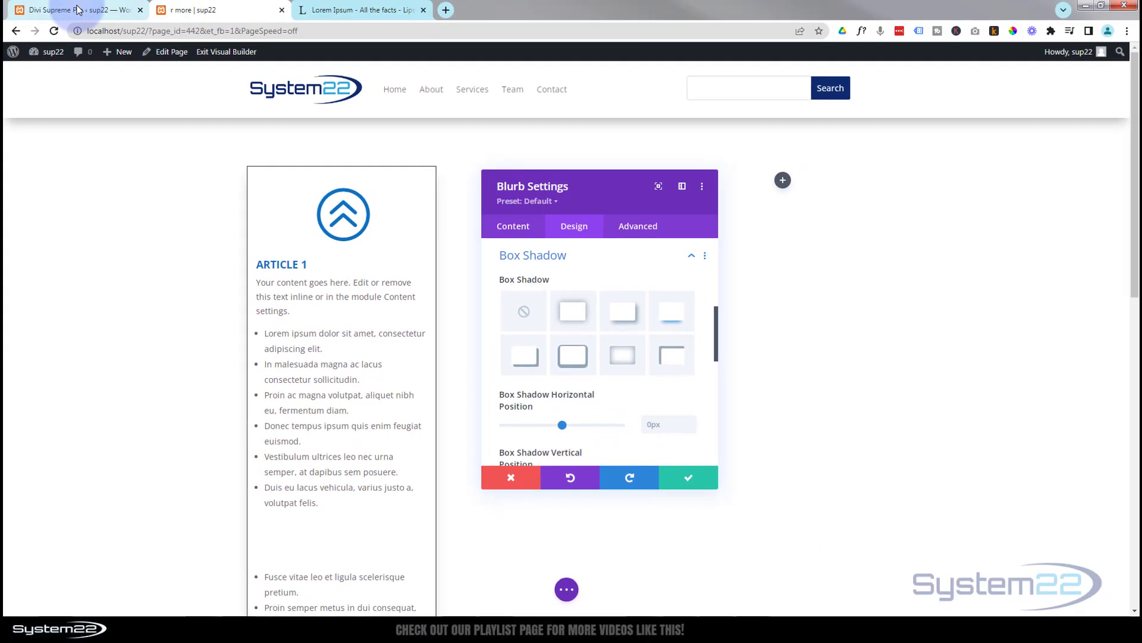
click(77, 9)
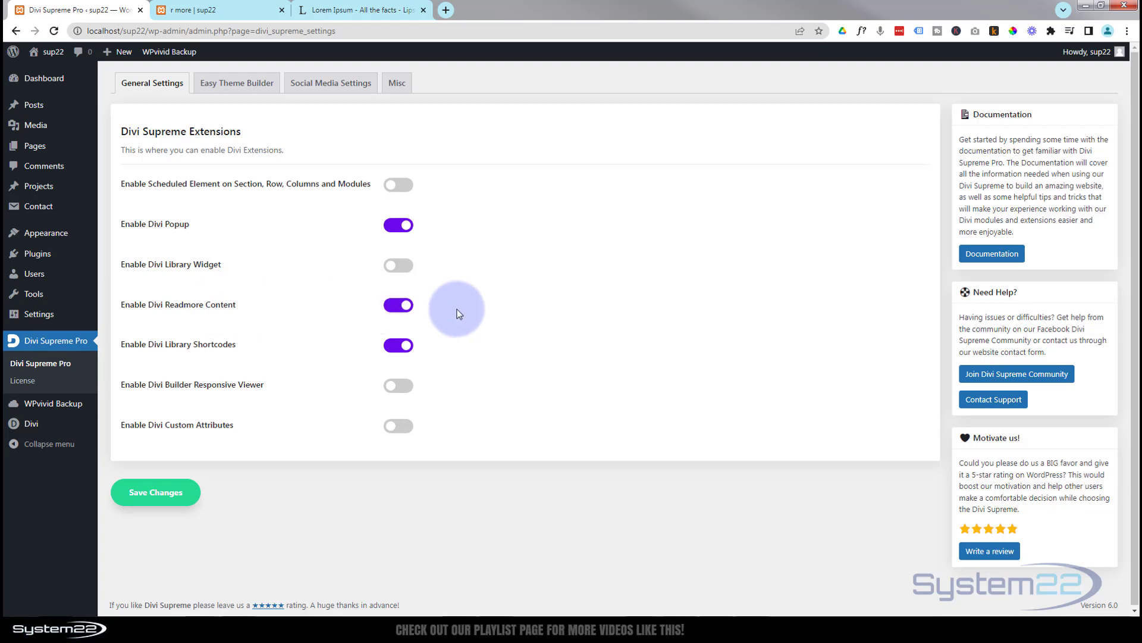
click(231, 10)
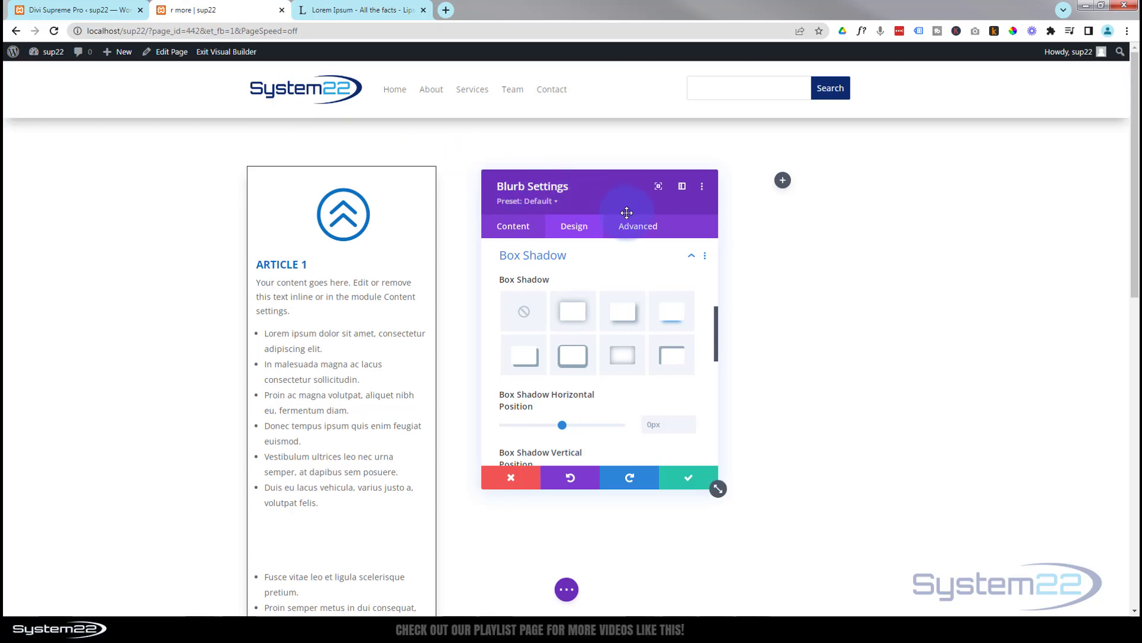
- Expand Advanced > Visibility and scroll to the still-off Use Read More toggle
click(640, 229)
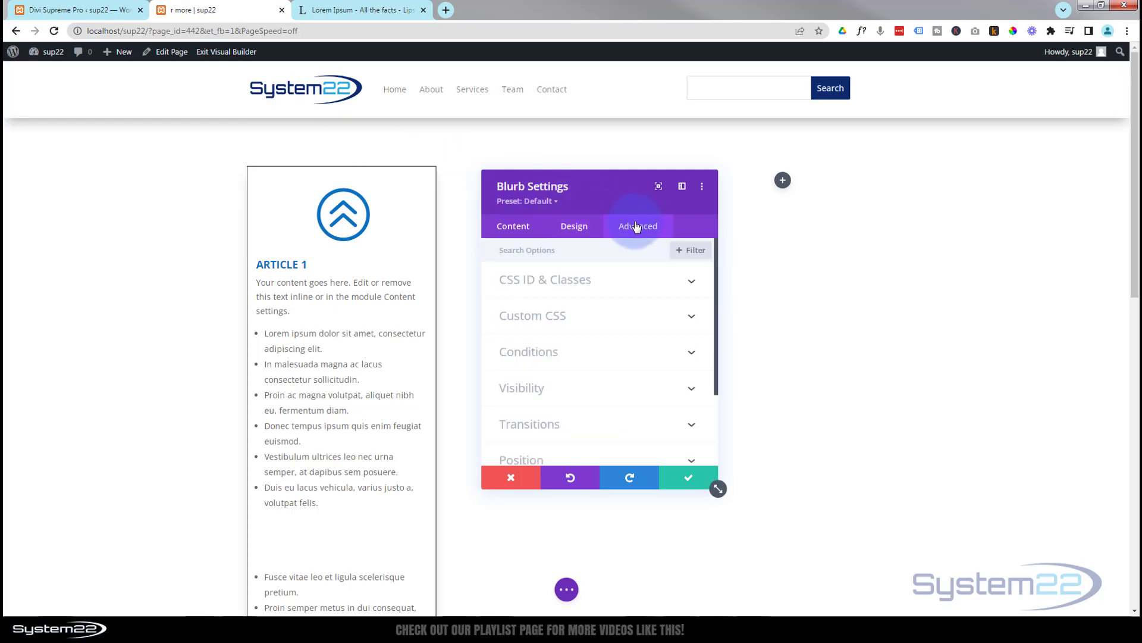
click(589, 392)
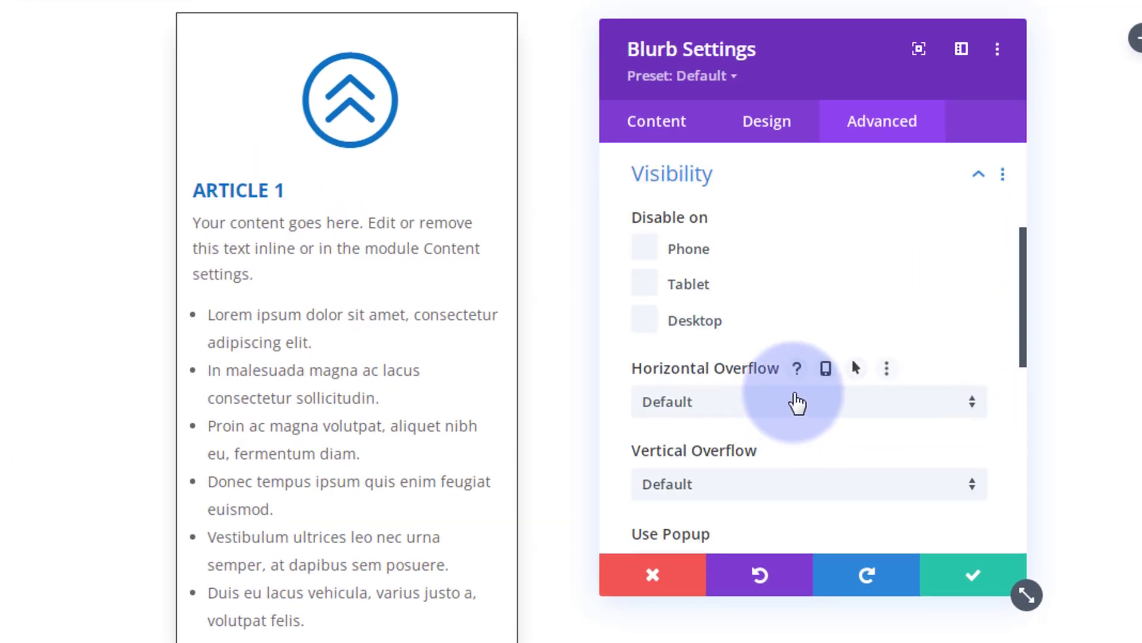
scroll(797, 403, down, 2)
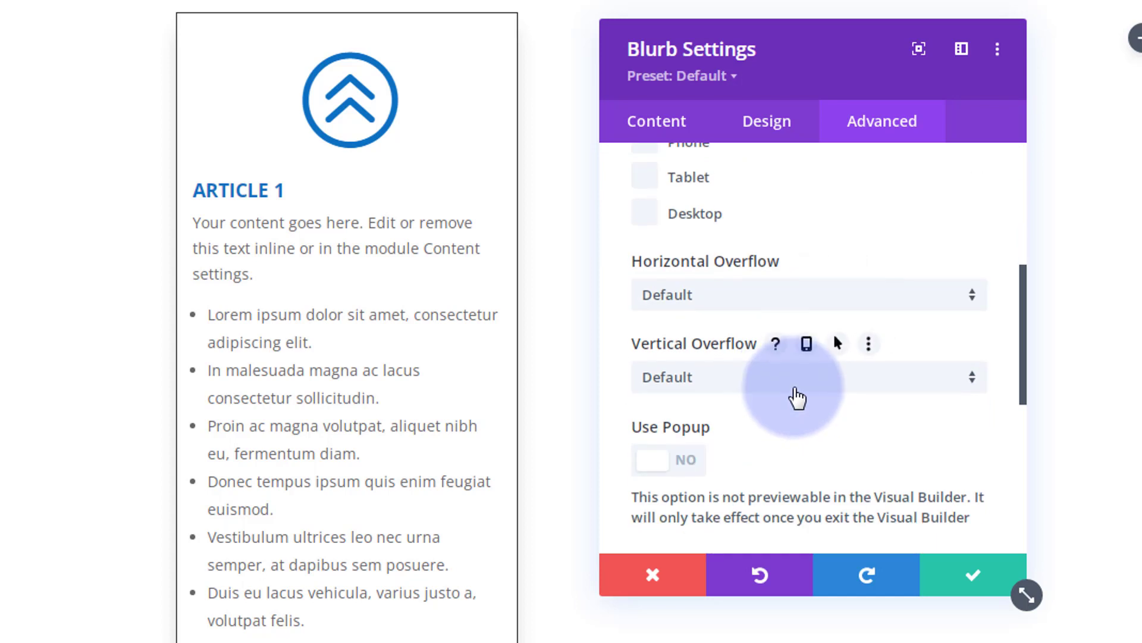
scroll(798, 398, down, 4)
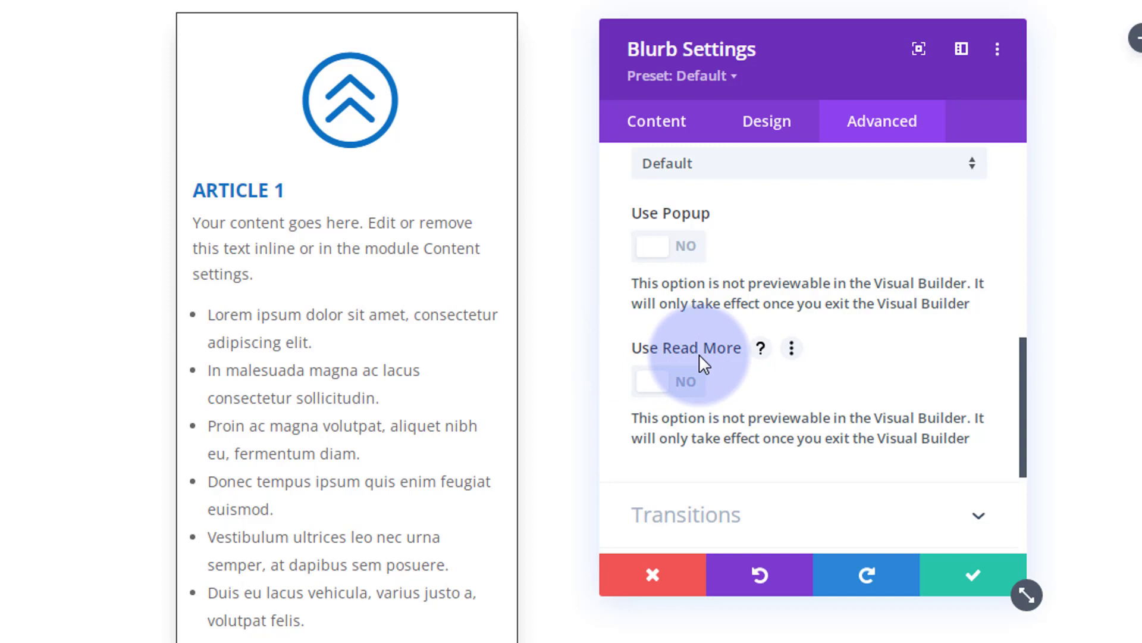
scroll(791, 356, down, 2)
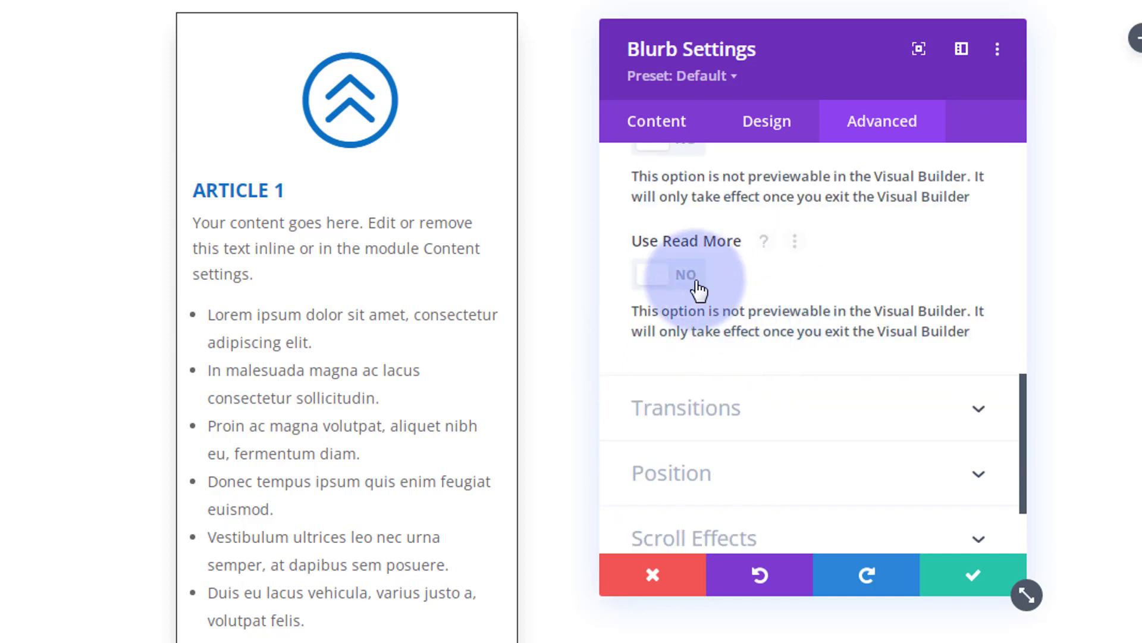
- Turn on Read More for the blurb and set its collapsed height to 350px
click(691, 279)
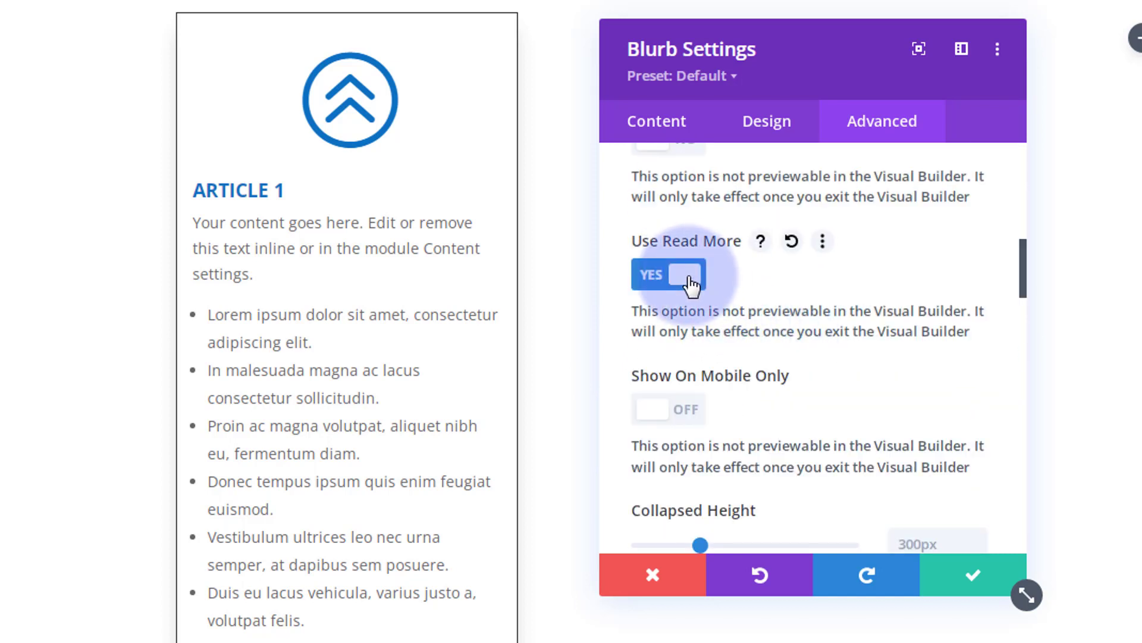
scroll(773, 253, down, 2)
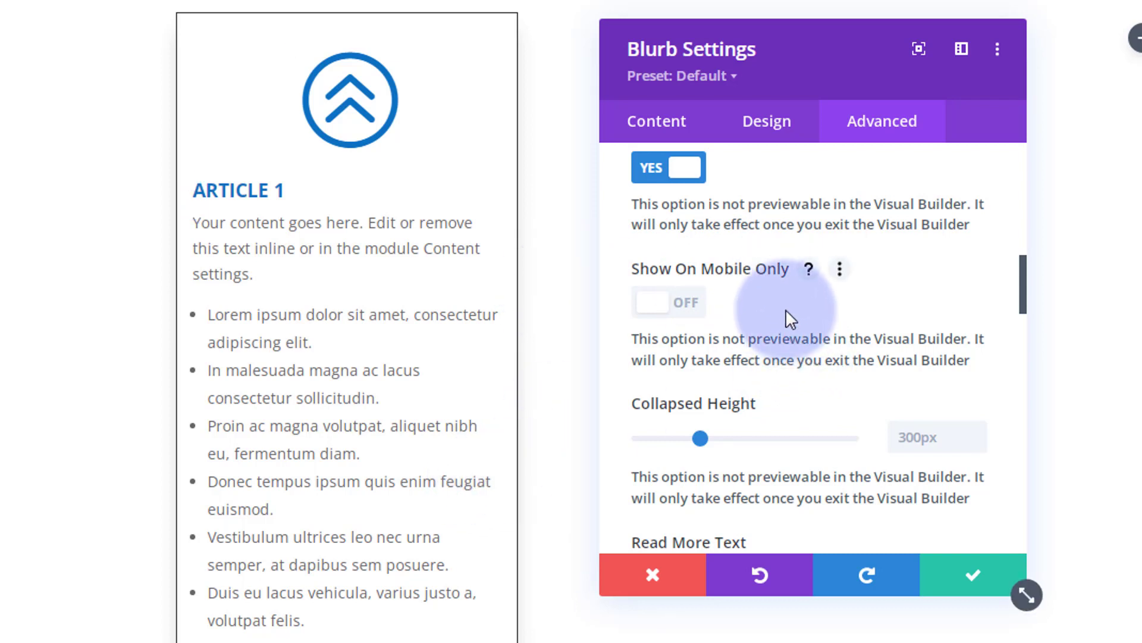
scroll(784, 305, down, 2)
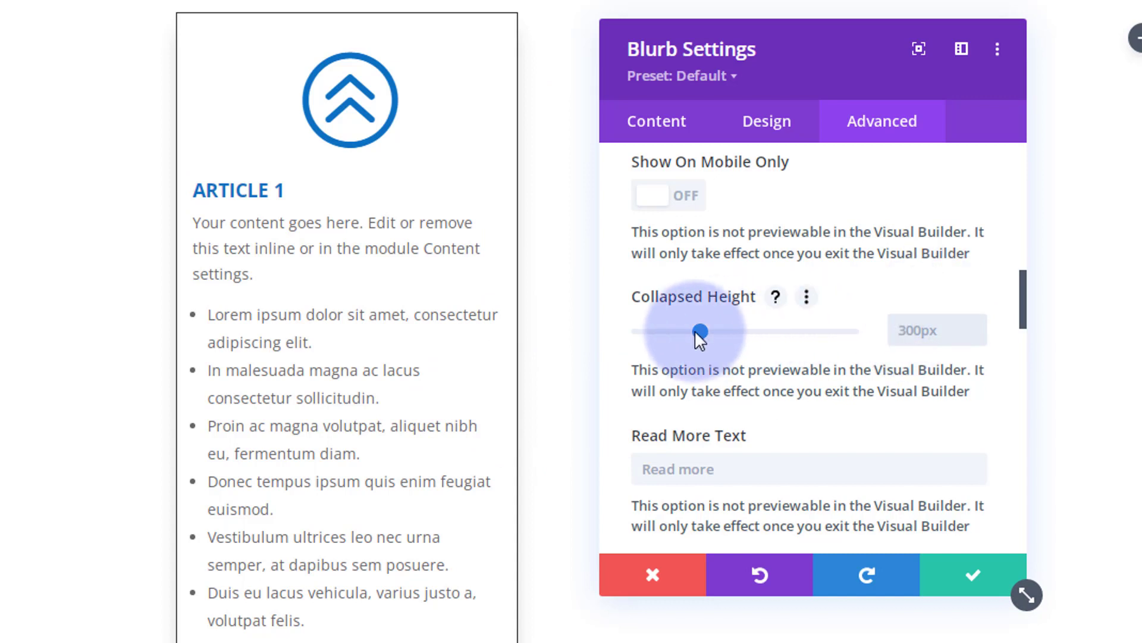
text(3)
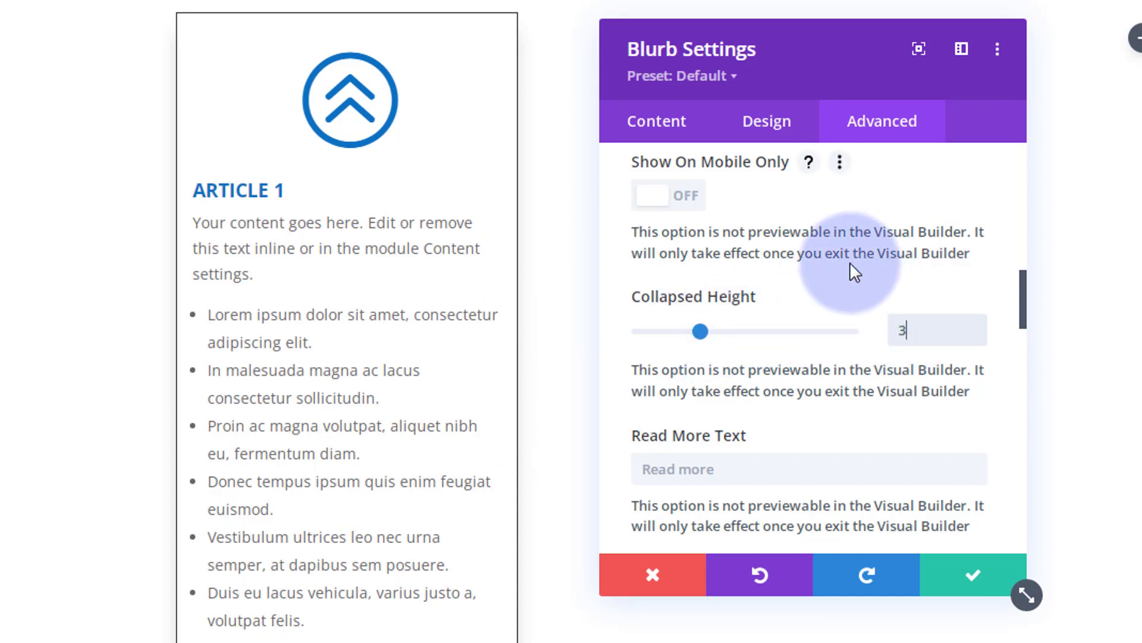
text(50px)
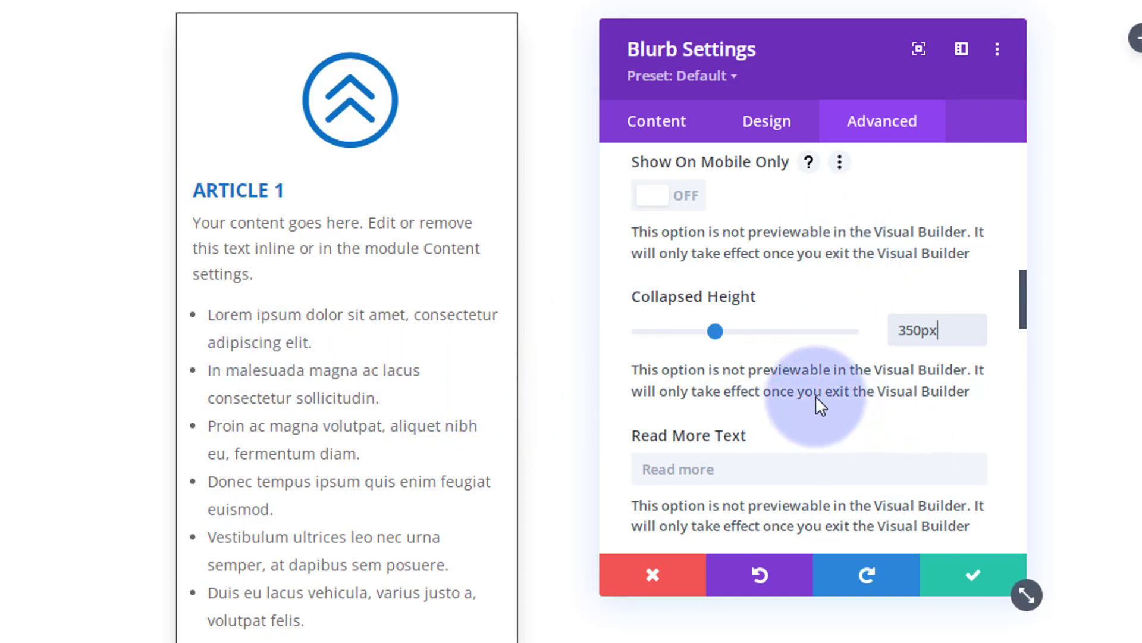
scroll(815, 388, down, 1)
scroll(815, 388, down, 3)
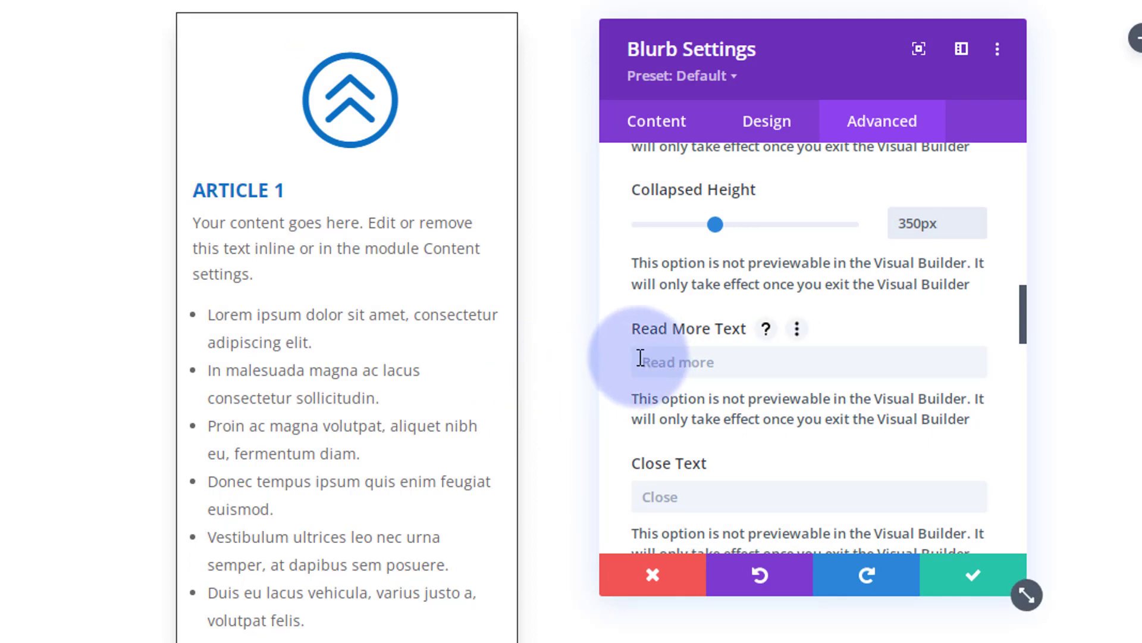
- Change the read-more label to 'Learn More!' and the close label to 'Show Less'
click(799, 348)
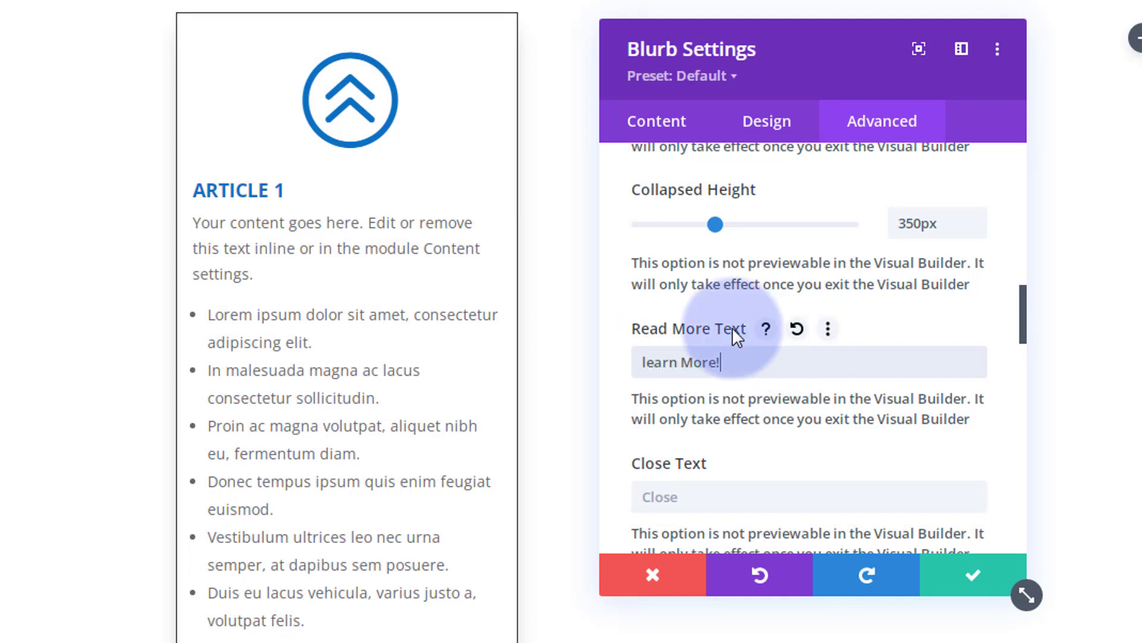
click(645, 357)
key(BackSpace)
text(L)
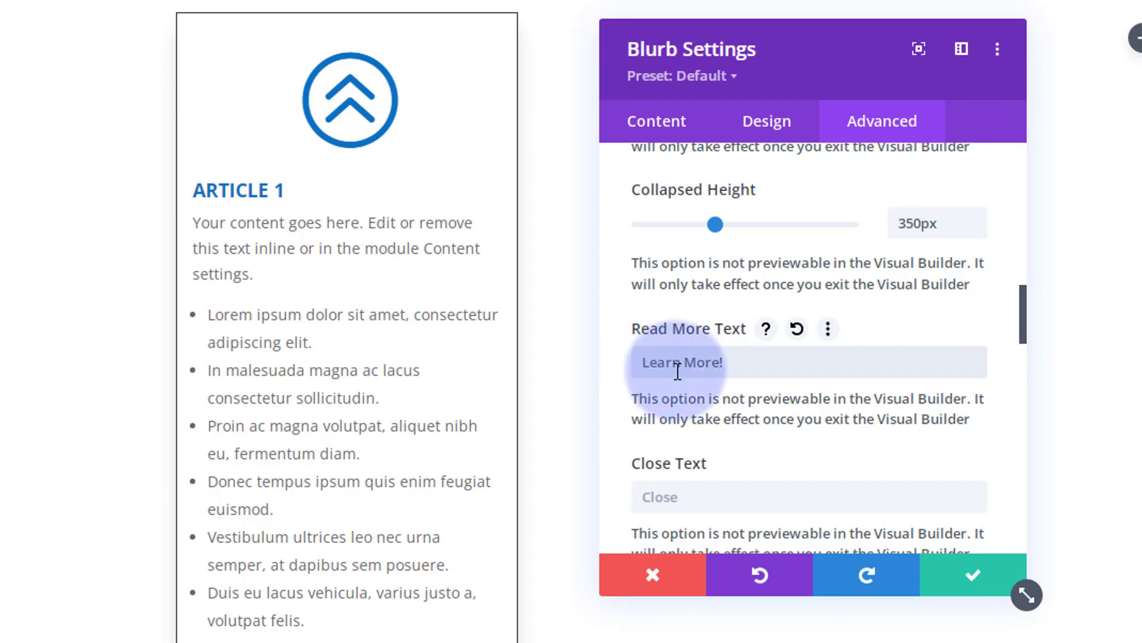
scroll(719, 405, down, 2)
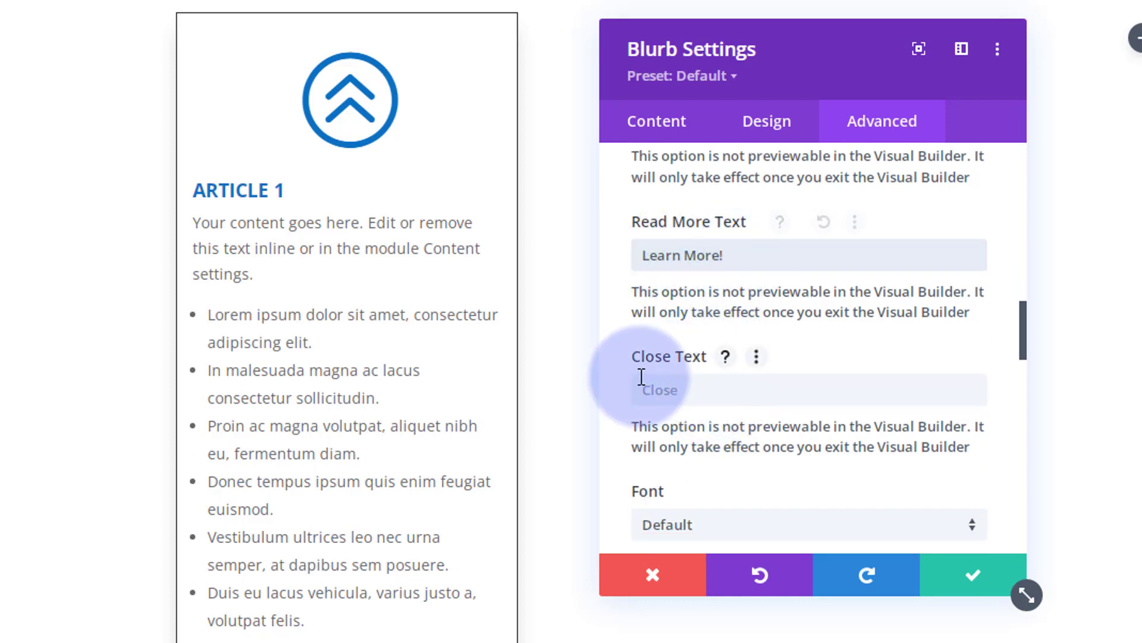
click(691, 390)
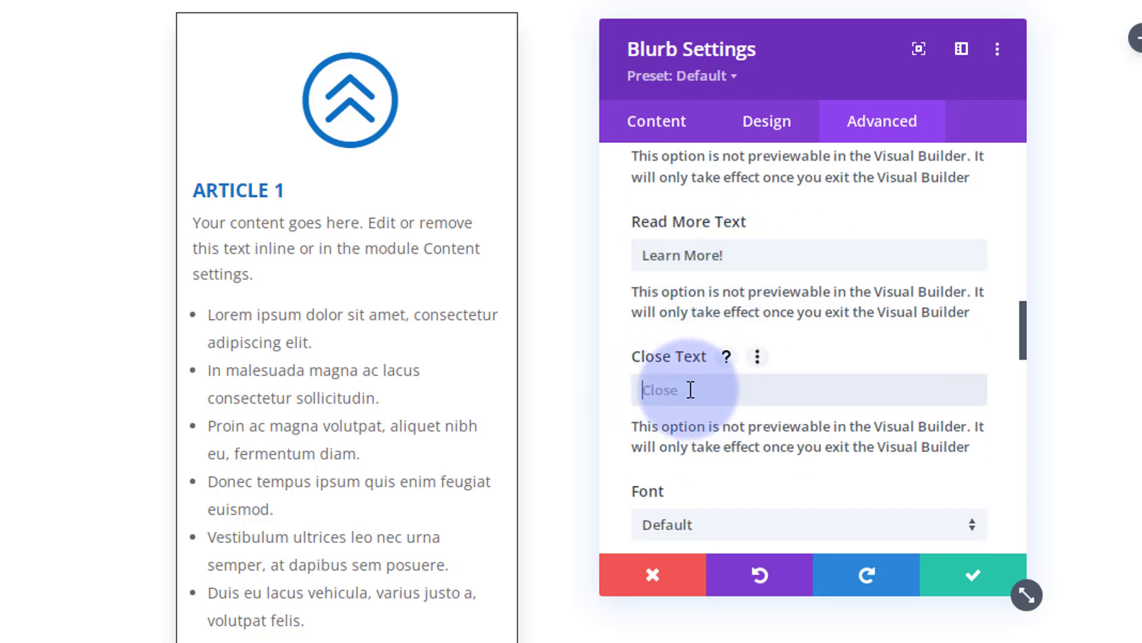
text(Sho)
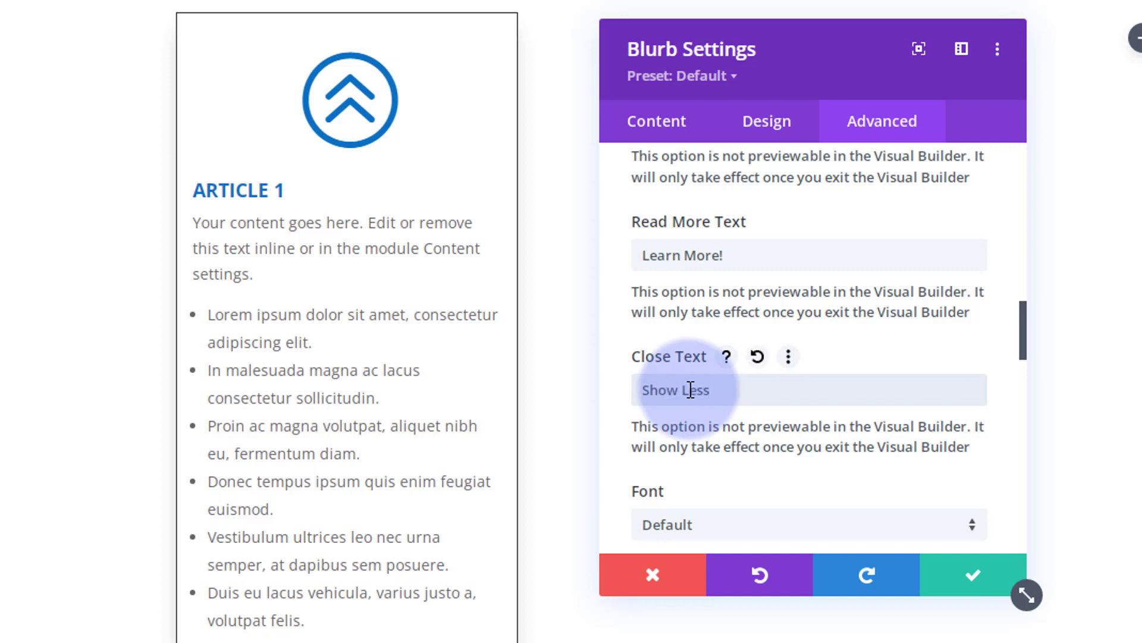
text(w Less)
- Center-align the read-more link text
scroll(837, 357, down, 4)
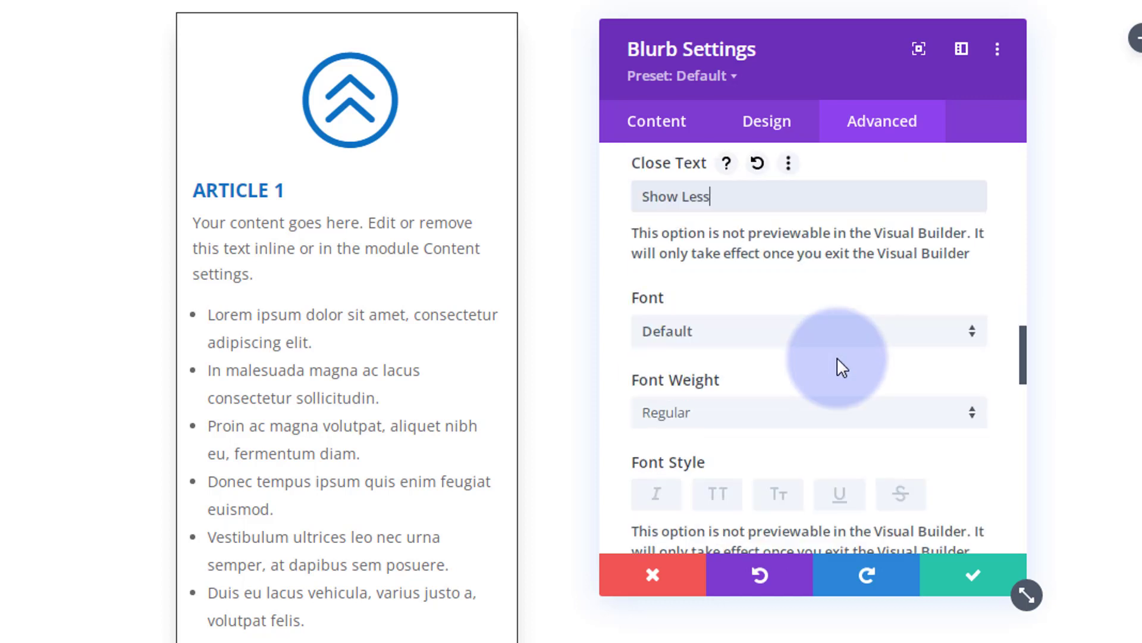
scroll(700, 363, down, 4)
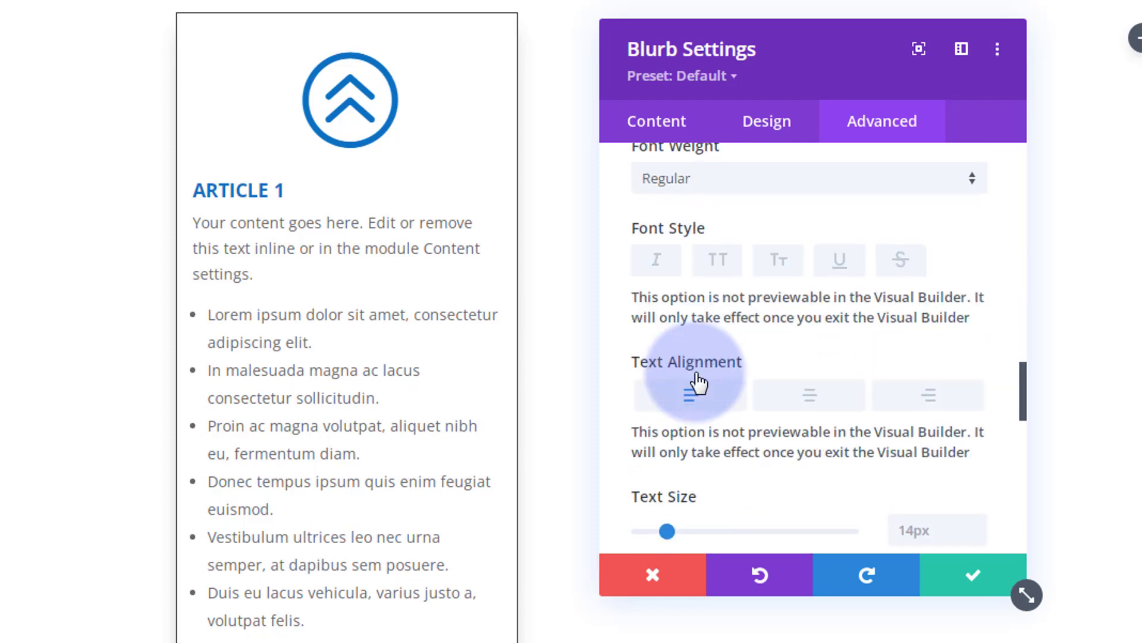
scroll(695, 357, down, 2)
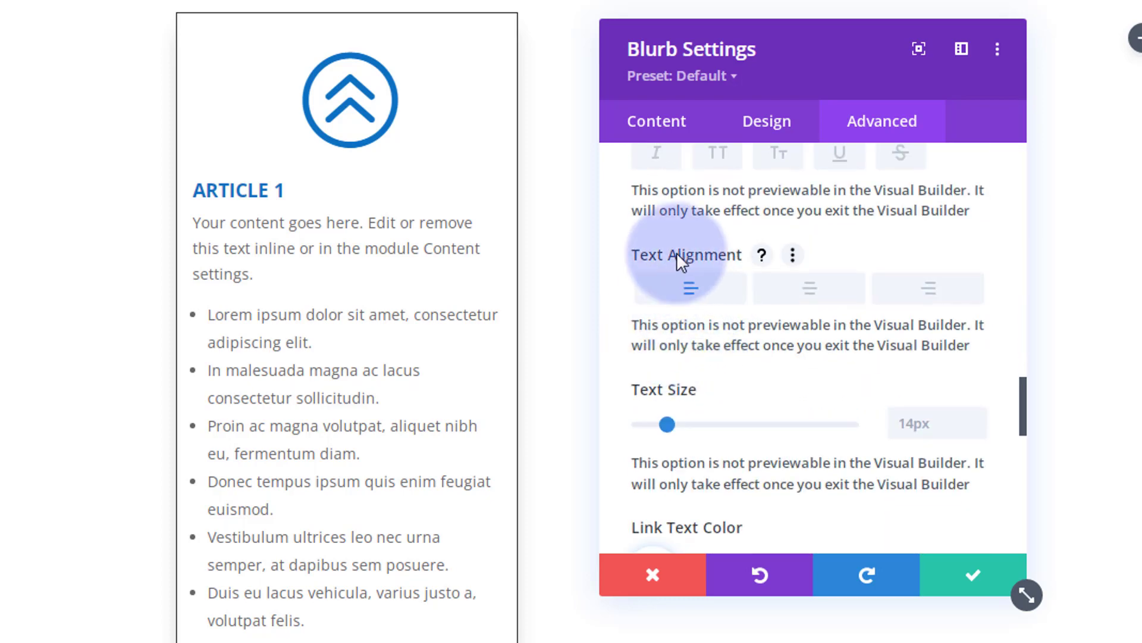
click(811, 290)
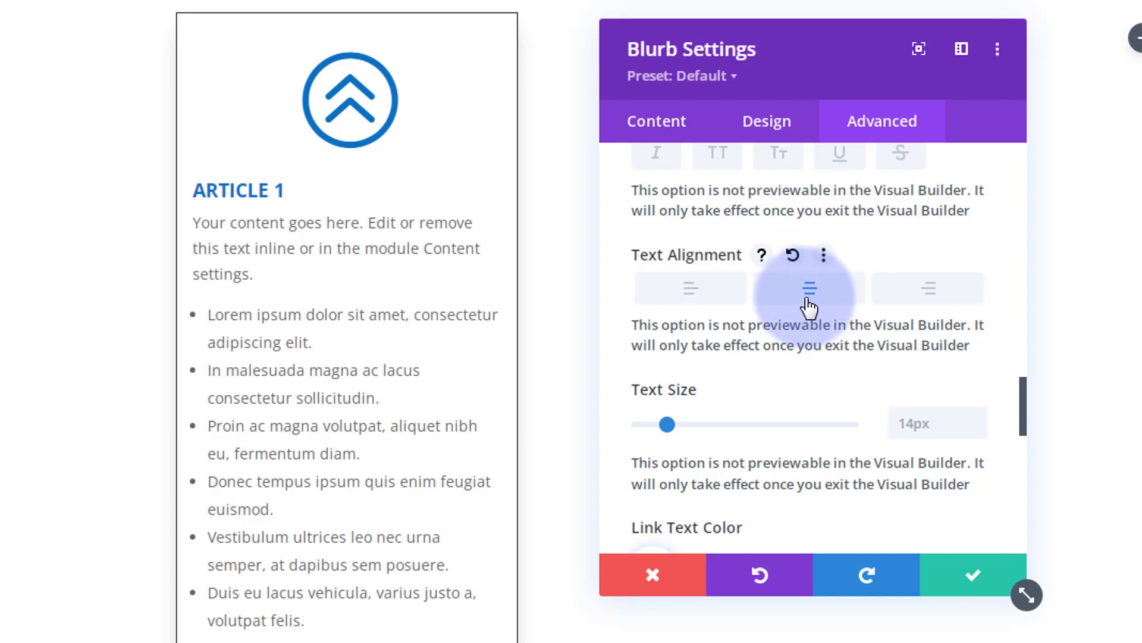
- Set the read-more link text colour to blue #0c71c3
scroll(810, 303, down, 2)
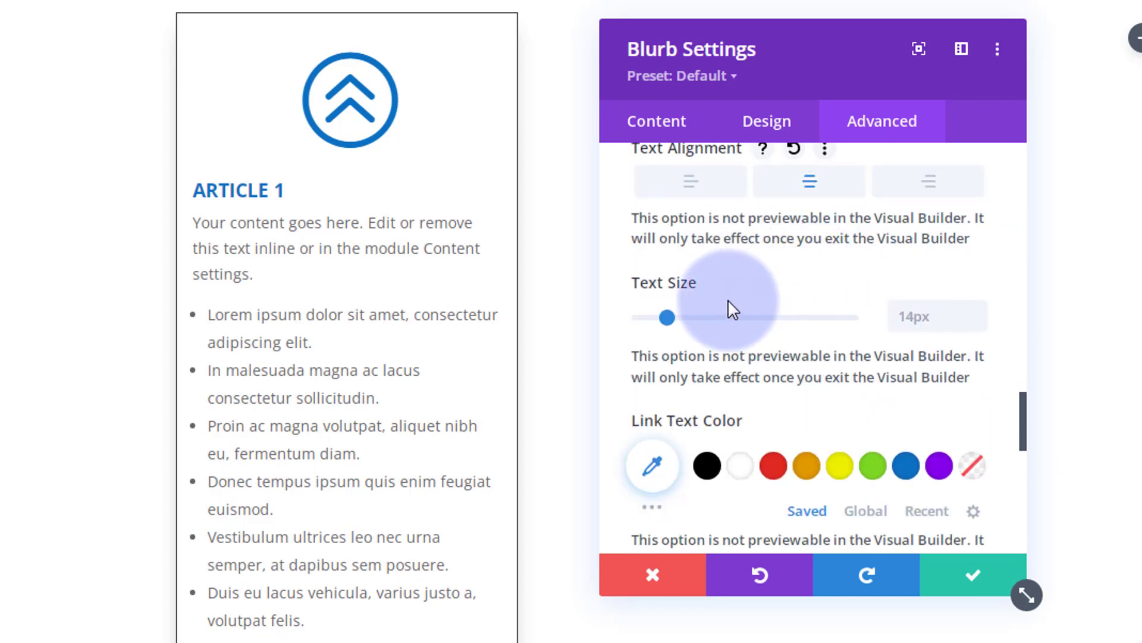
scroll(410, 431, down, 20)
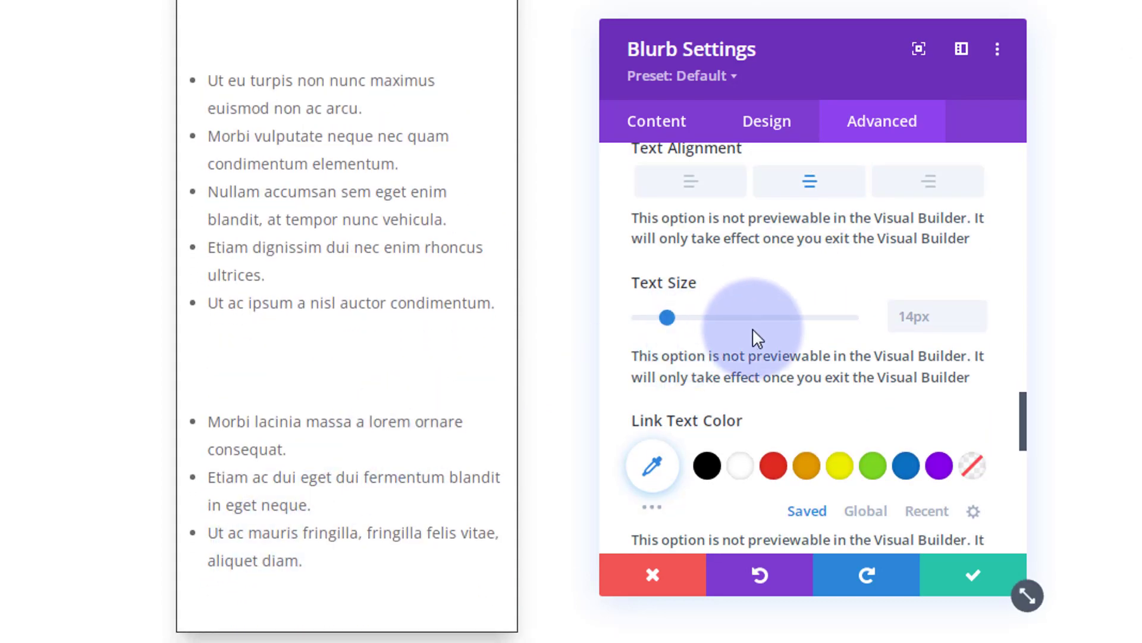
scroll(754, 326, down, 2)
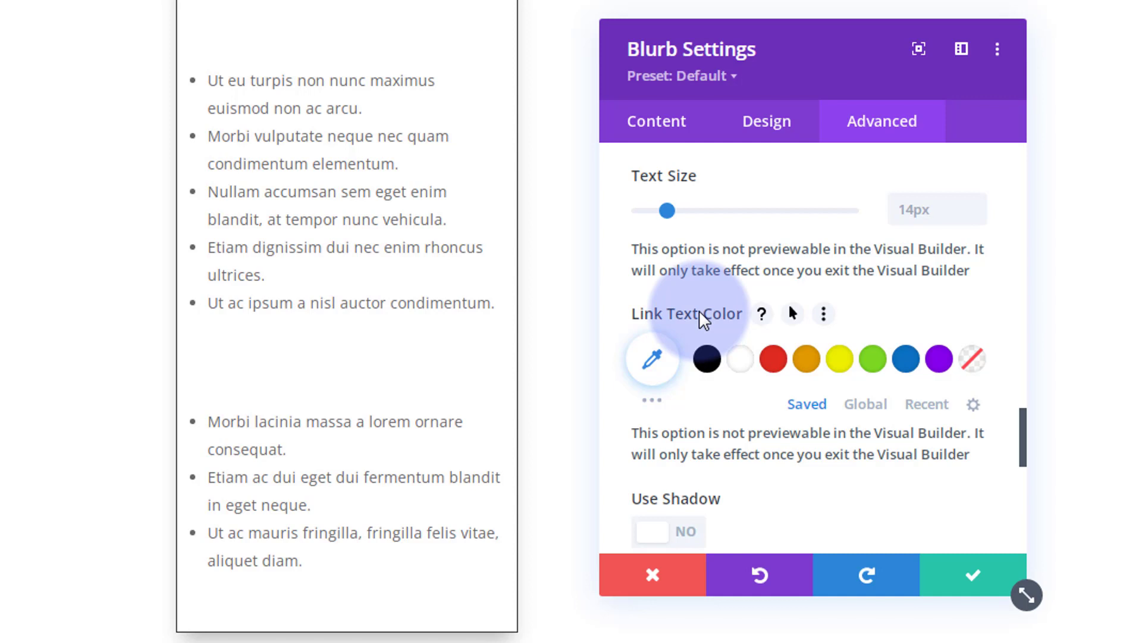
scroll(702, 306, down, 2)
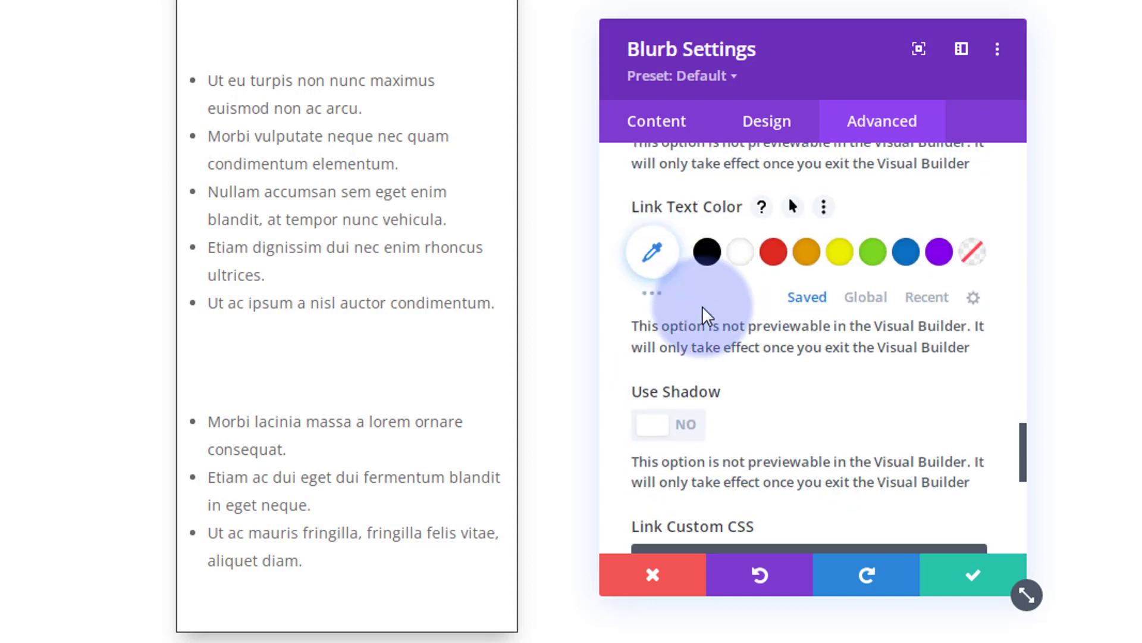
click(906, 252)
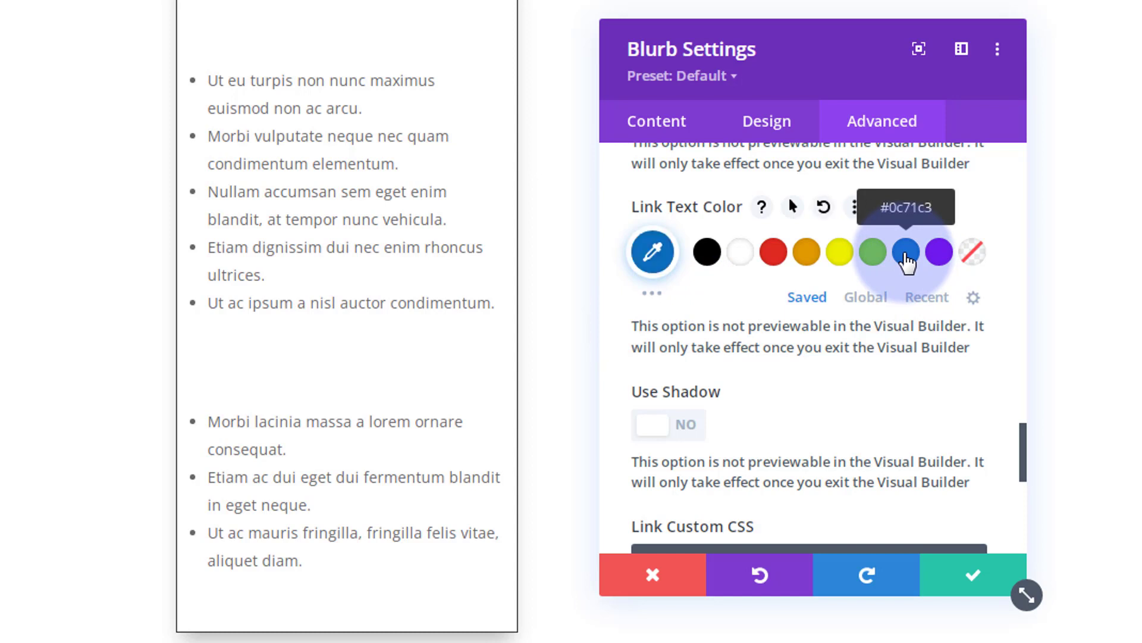
scroll(810, 358, down, 5)
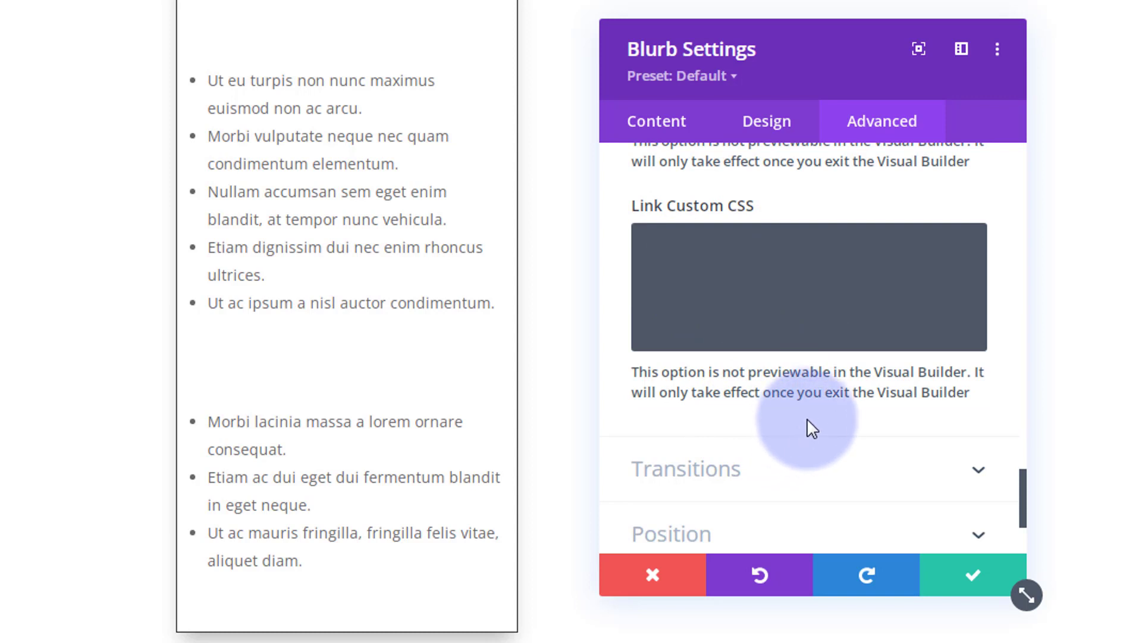
scroll(821, 413, down, 2)
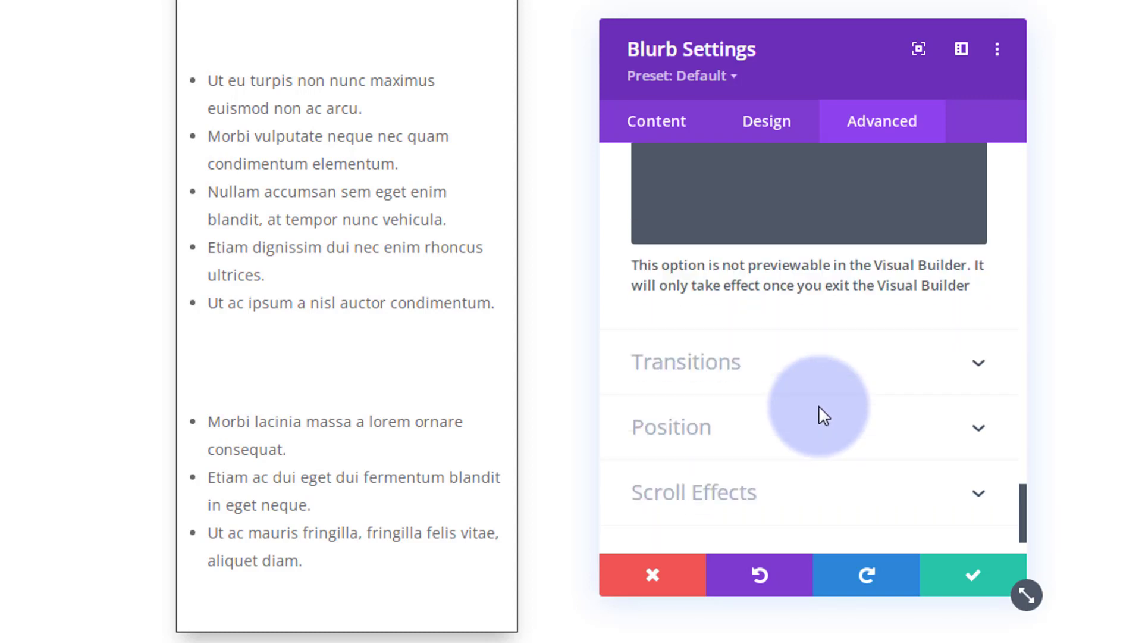
scroll(819, 411, down, 1)
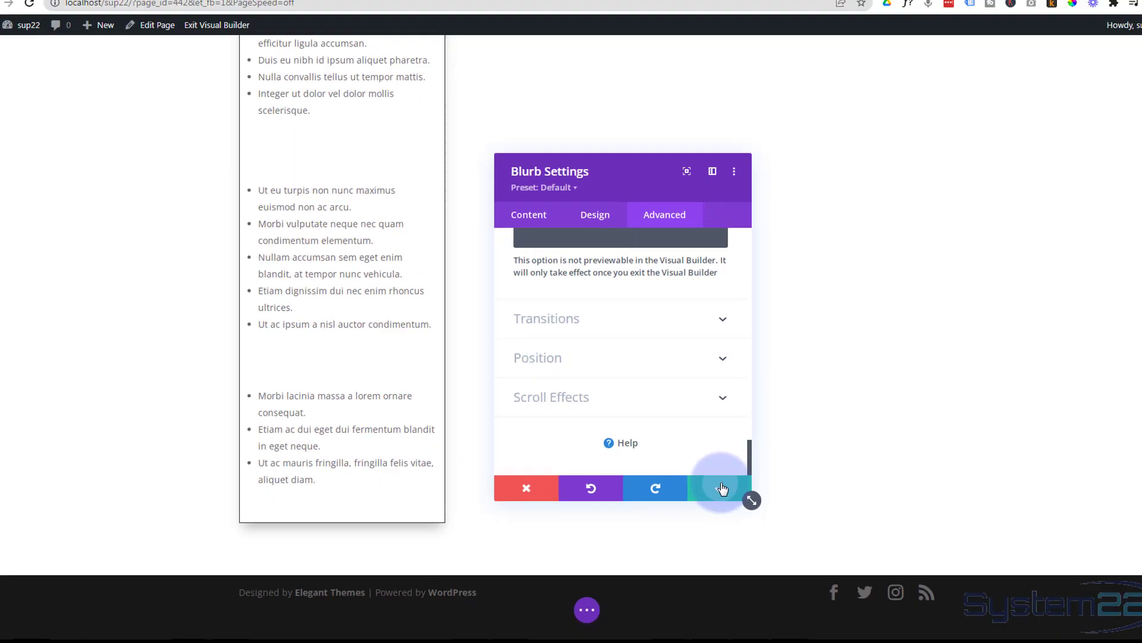
click(973, 575)
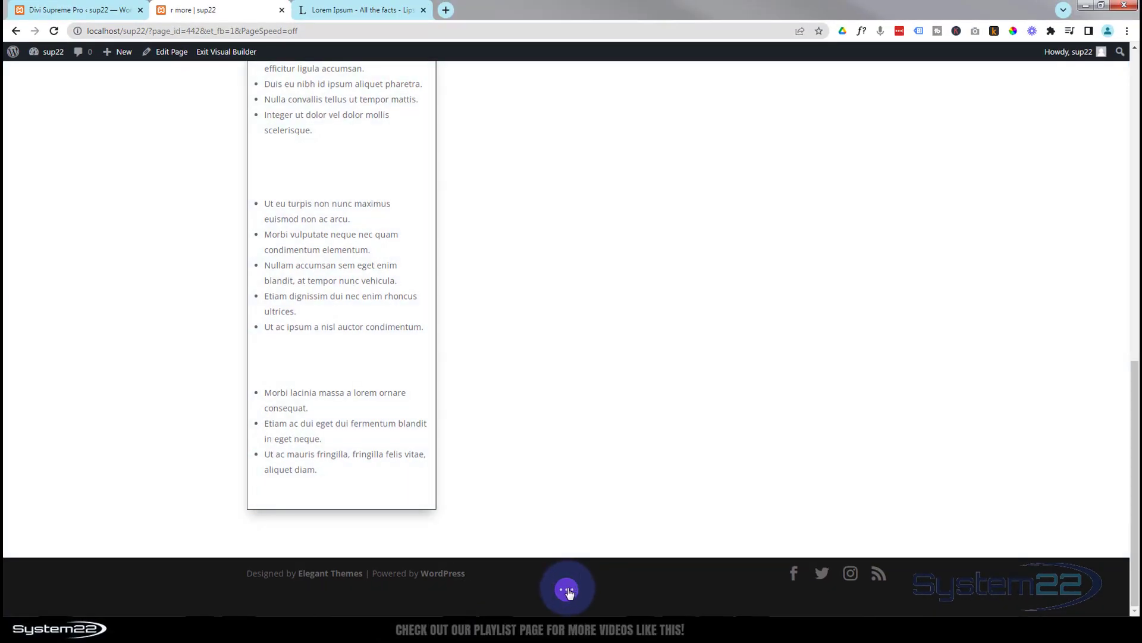
click(566, 589)
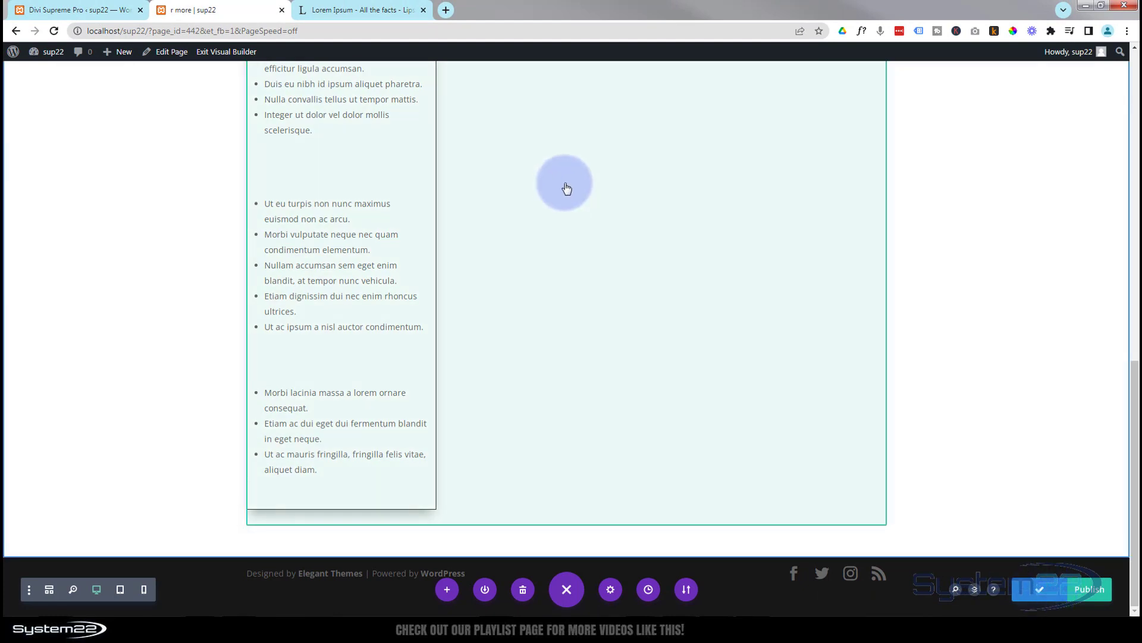
scroll(569, 161, up, 8)
scroll(572, 132, up, 5)
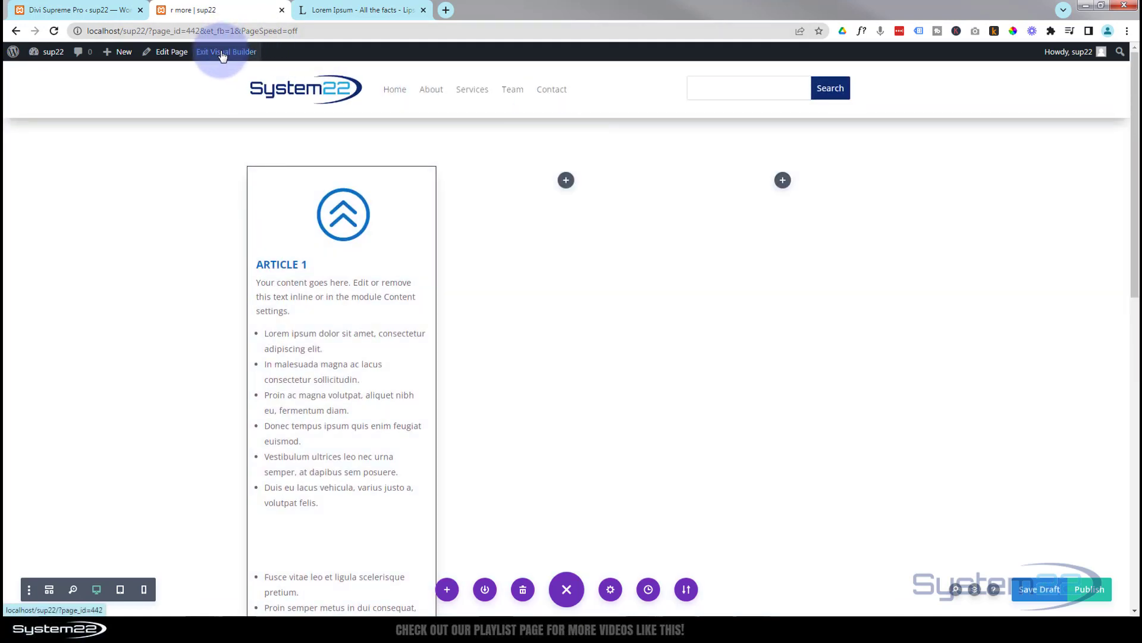
click(222, 53)
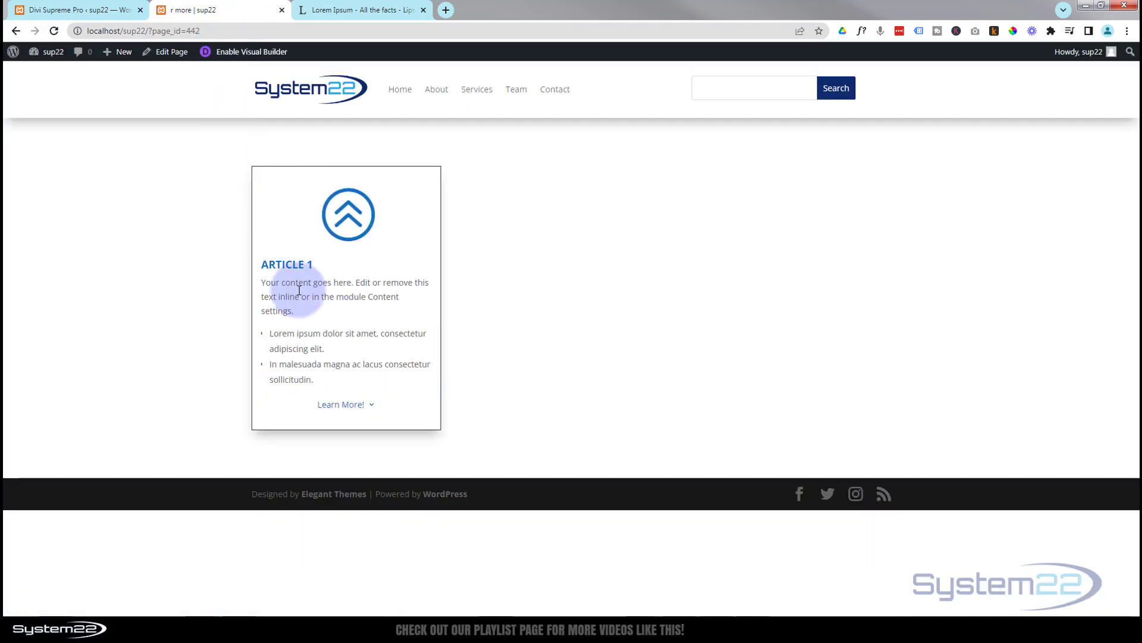
click(343, 408)
scroll(396, 393, down, 7)
scroll(398, 394, down, 5)
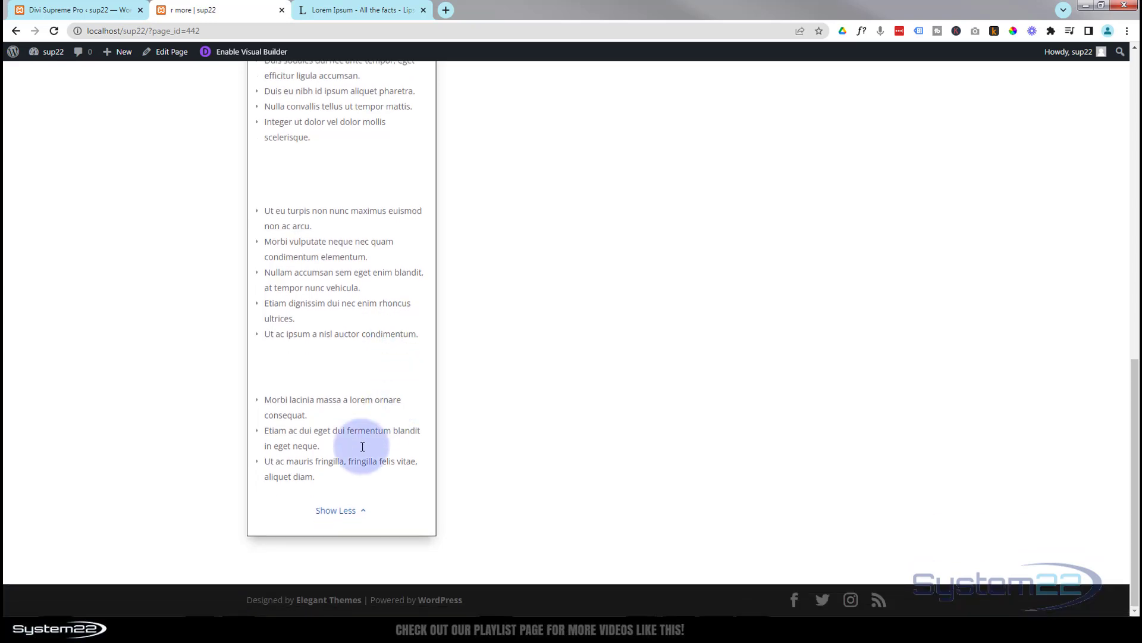
click(335, 512)
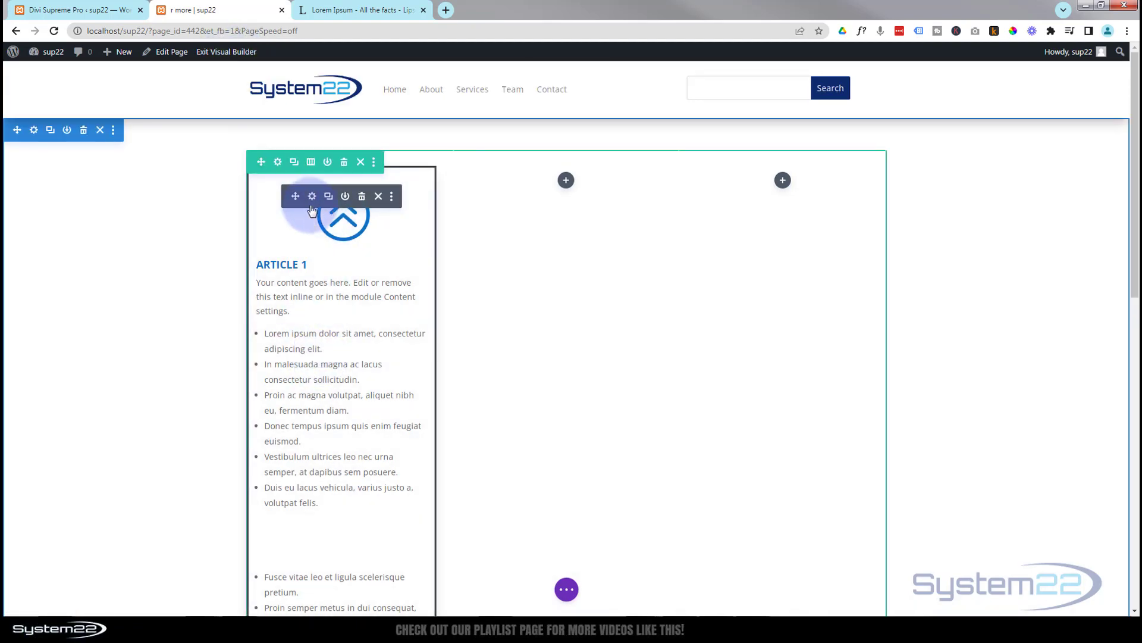
- Open the Article 1 blurb's Advanced settings and expand the group holding the link's Custom CSS
click(313, 197)
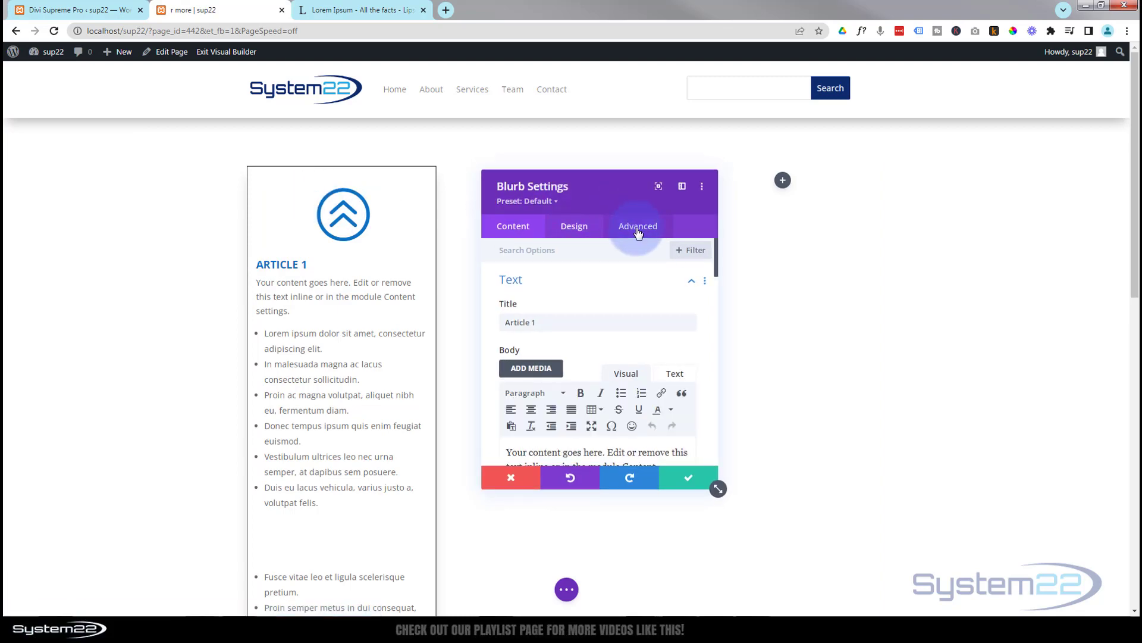
click(633, 228)
scroll(622, 313, down, 2)
scroll(619, 309, down, 1)
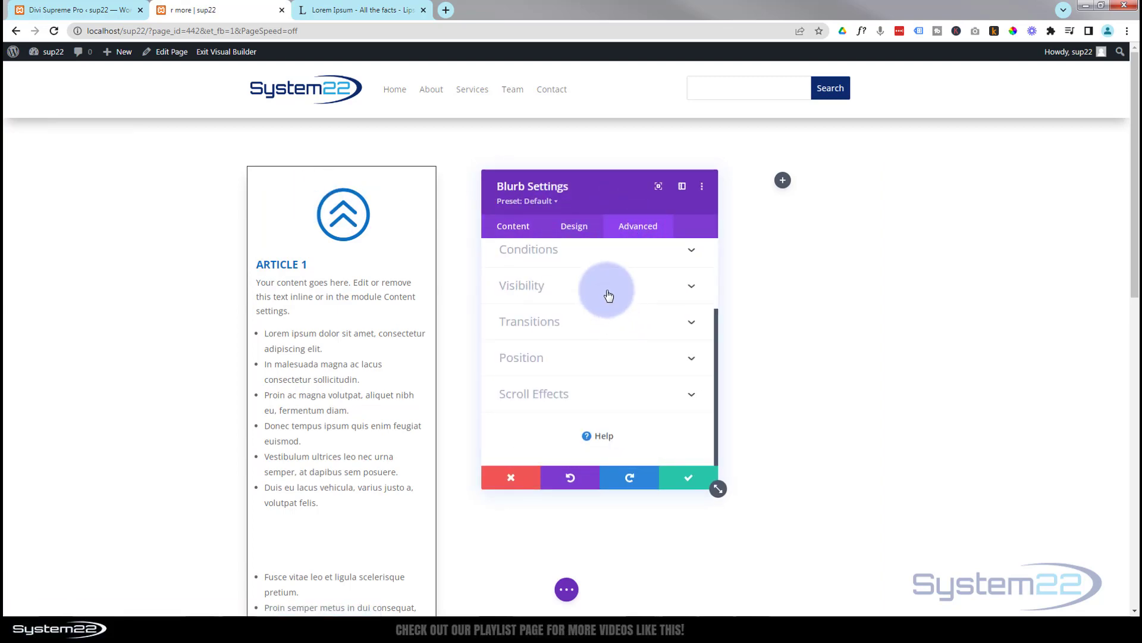
click(609, 292)
scroll(607, 288, down, 3)
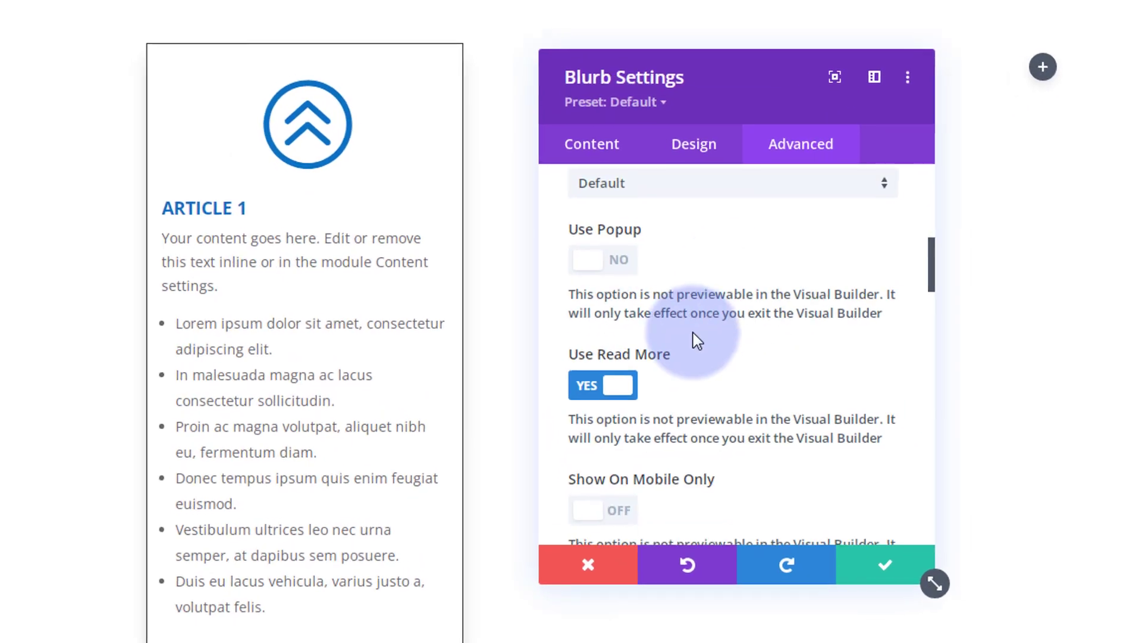
scroll(736, 401, down, 12)
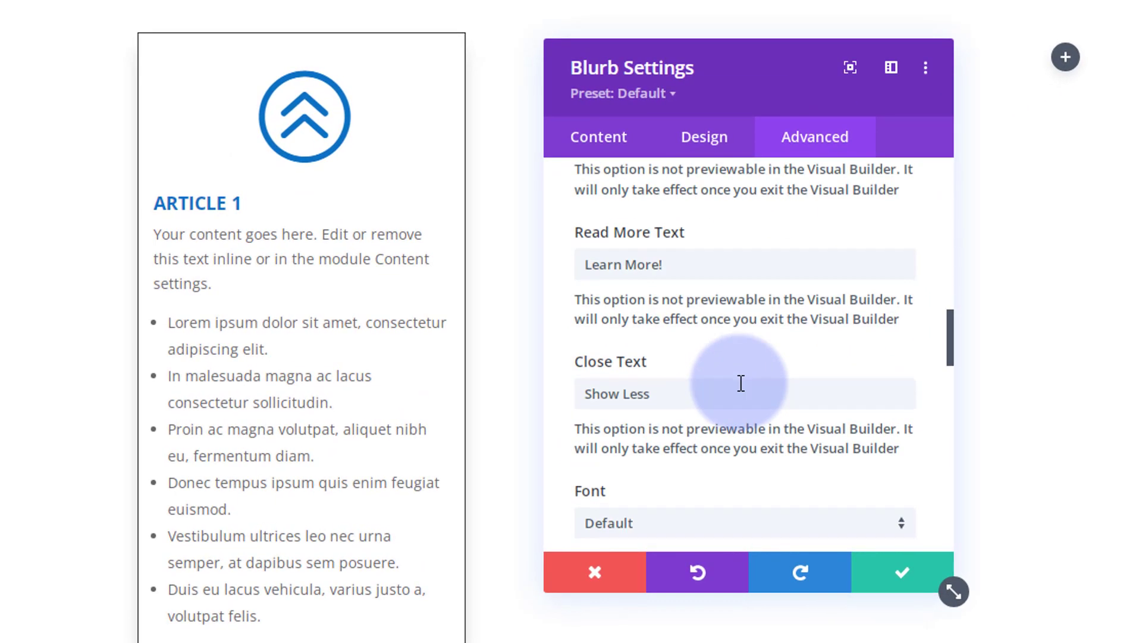
scroll(740, 386, down, 10)
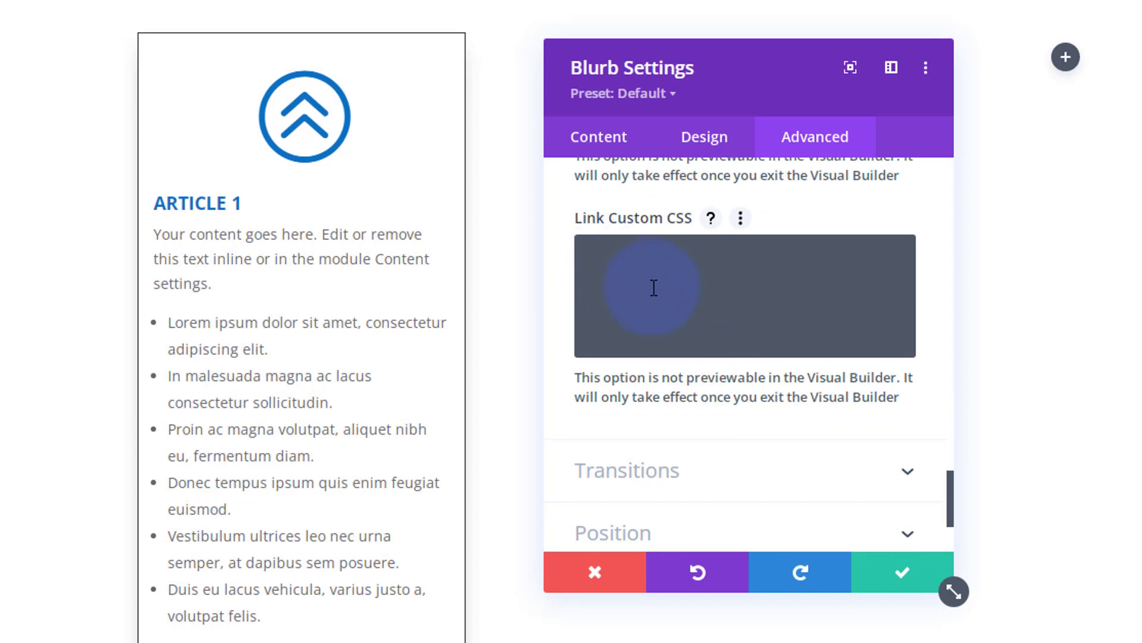
scroll(357, 424, down, 15)
scroll(357, 425, down, 7)
- Enter 'padding:10px 20px;' as the link's custom CSS
click(625, 263)
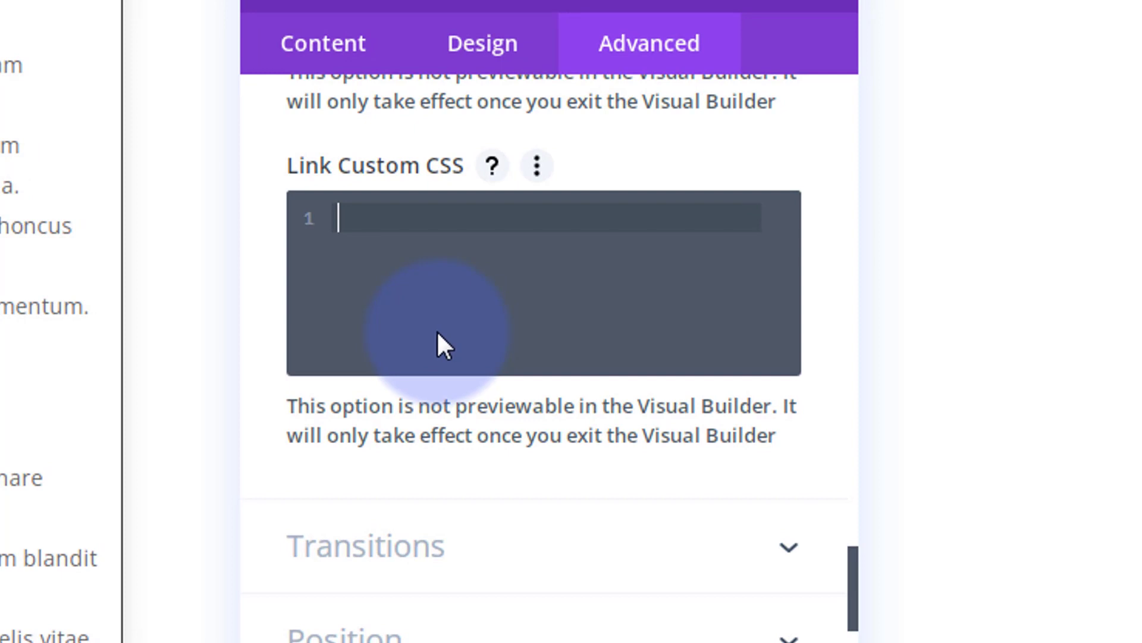
text(padding:)
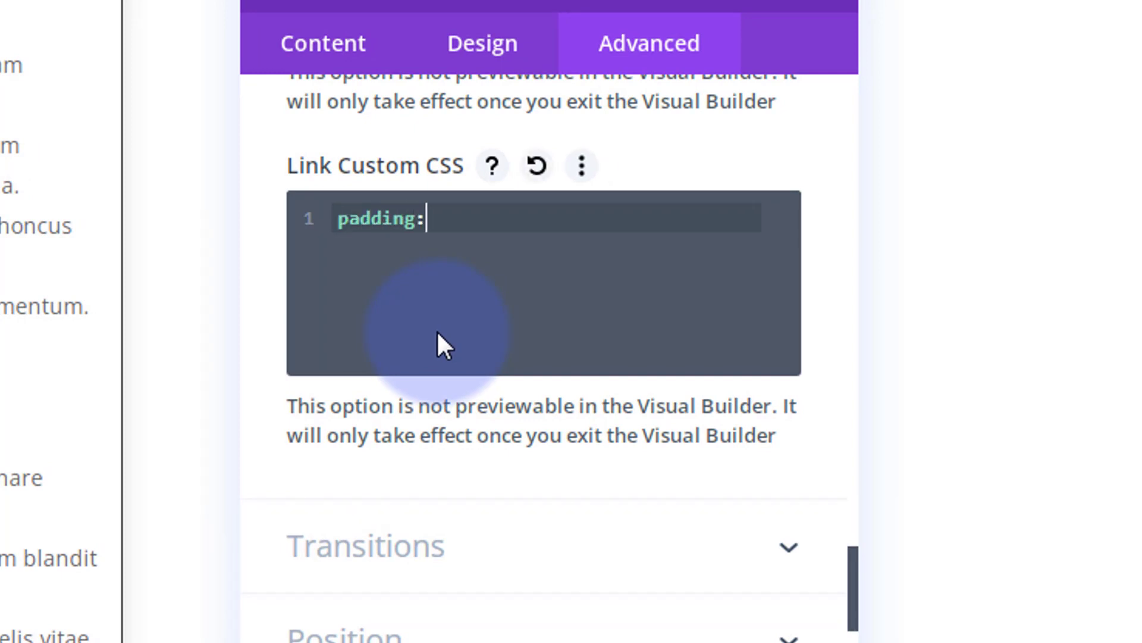
text(10px)
text(20)
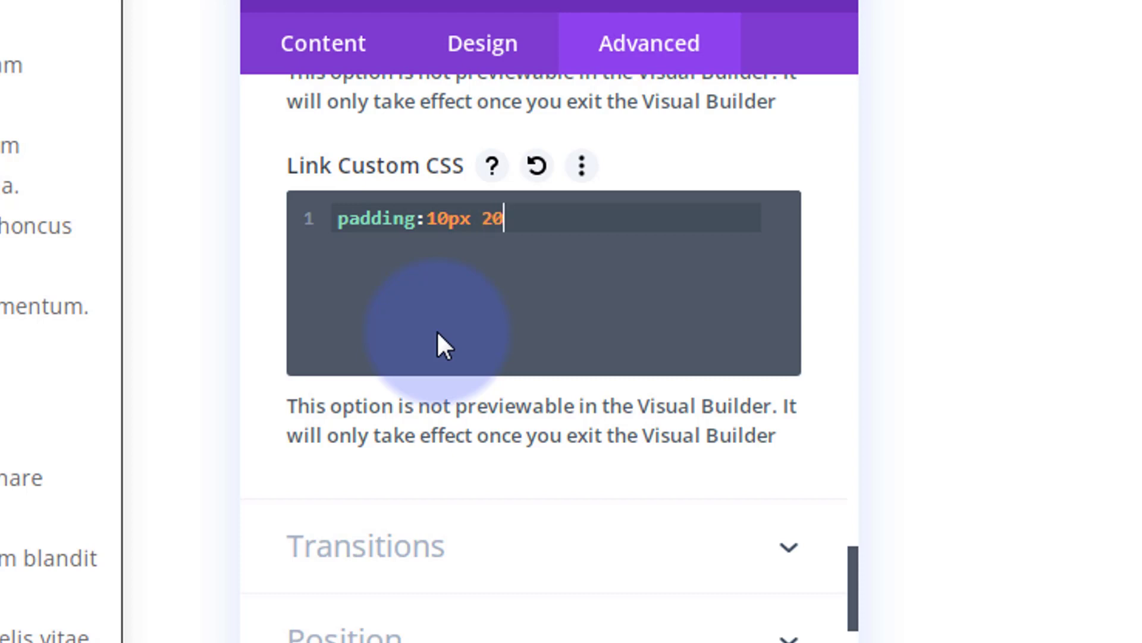
text(px;)
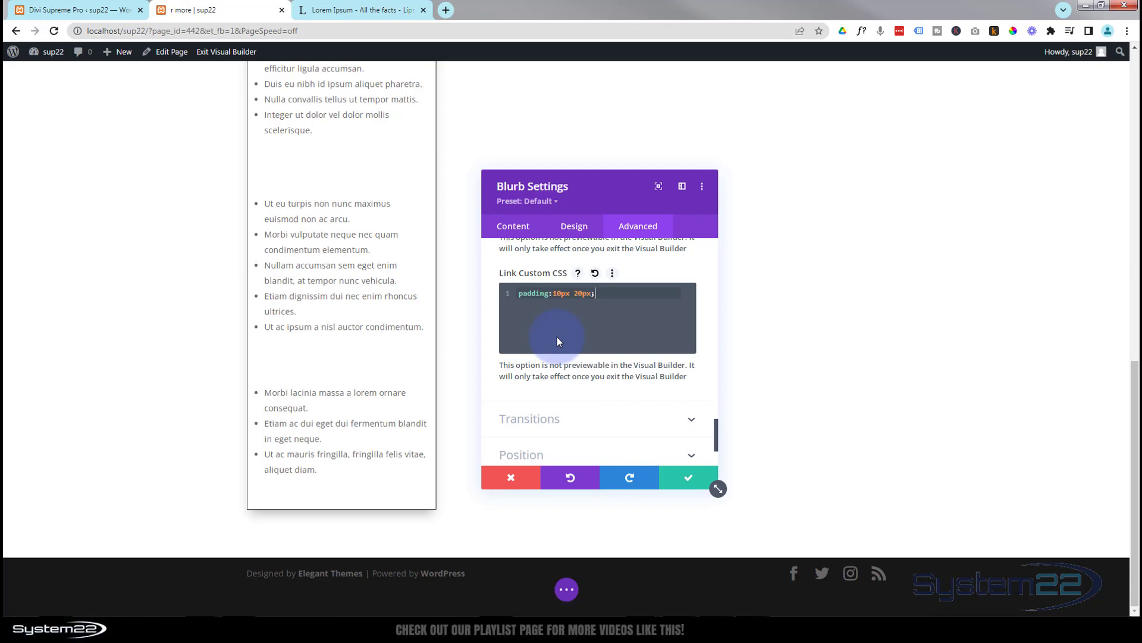
scroll(340, 291, up, 6)
scroll(341, 291, up, 6)
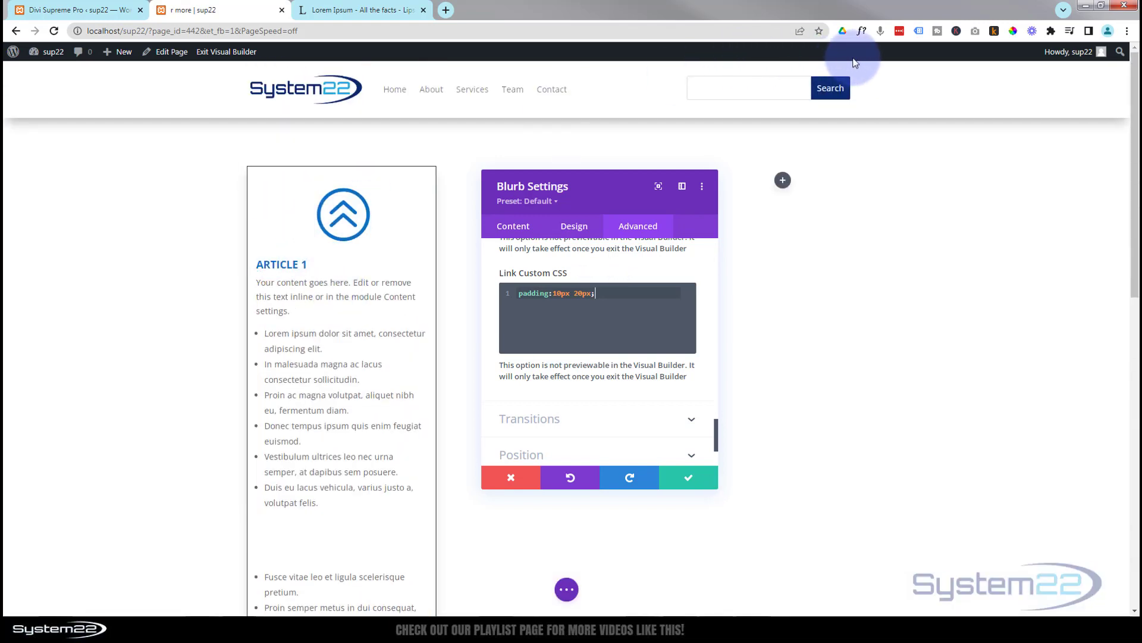
- Sample the Article 1 icon's blue with the ColorPick eyedropper and copy its hex value 0C71C3
click(1013, 30)
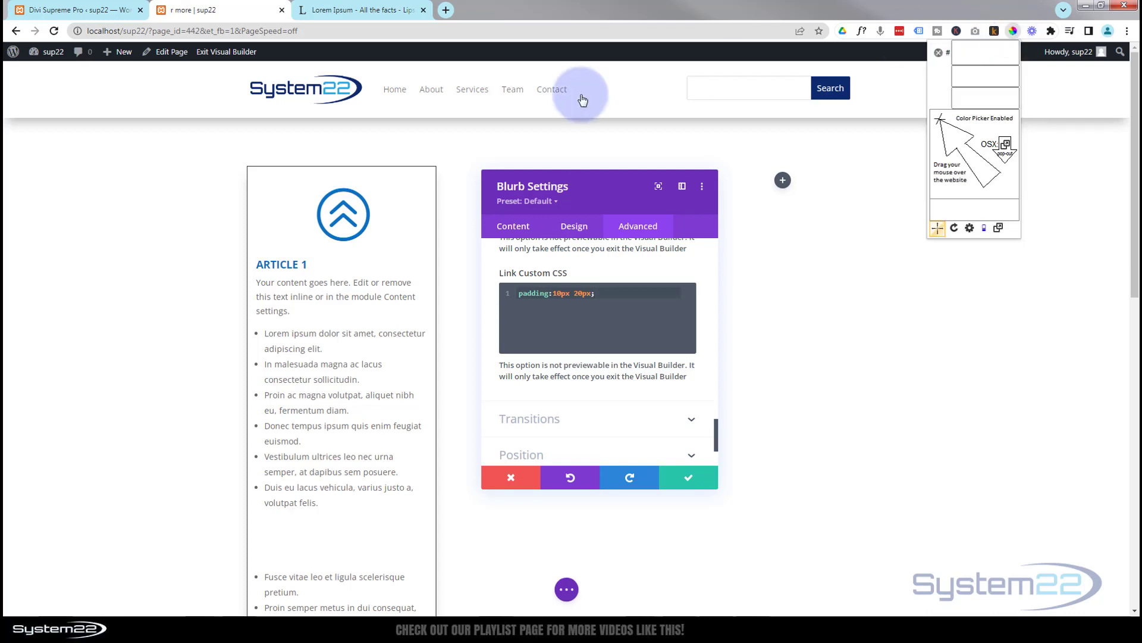
click(349, 190)
right_click(384, 208)
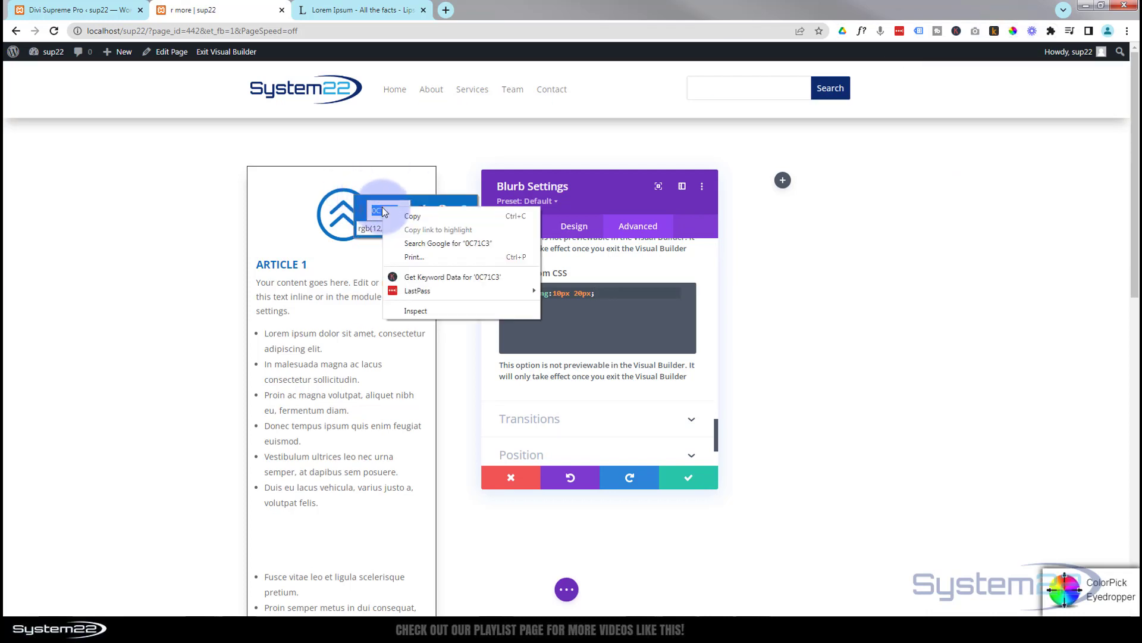
click(434, 216)
click(464, 210)
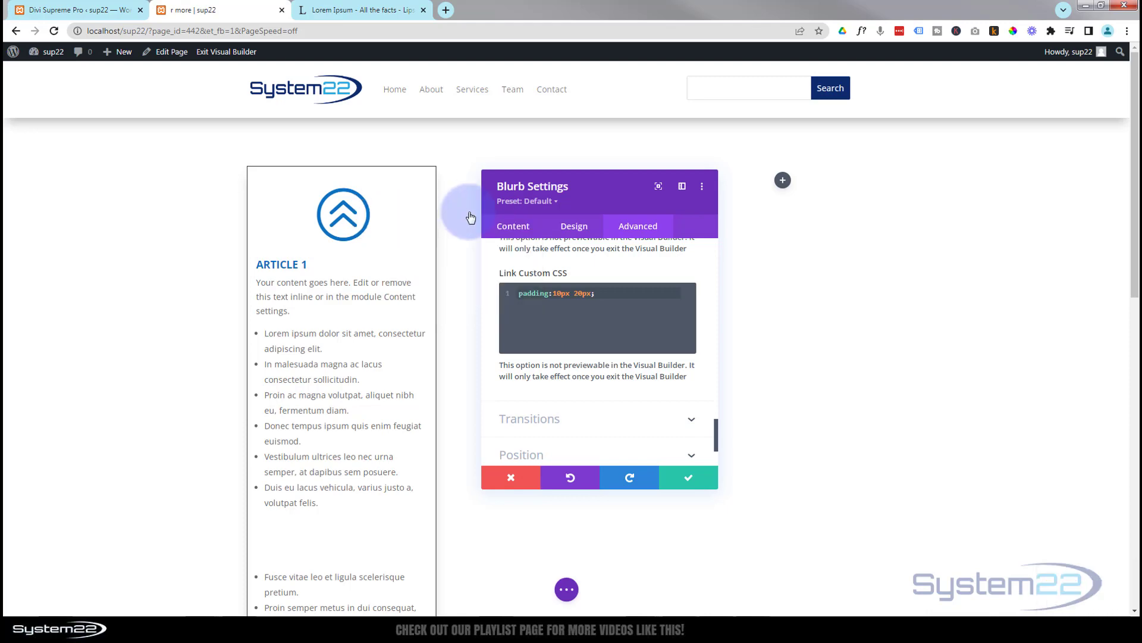
- Add 'background: #0C71C3;' on a new link CSS line and make the link text white
click(596, 293)
key(Return)
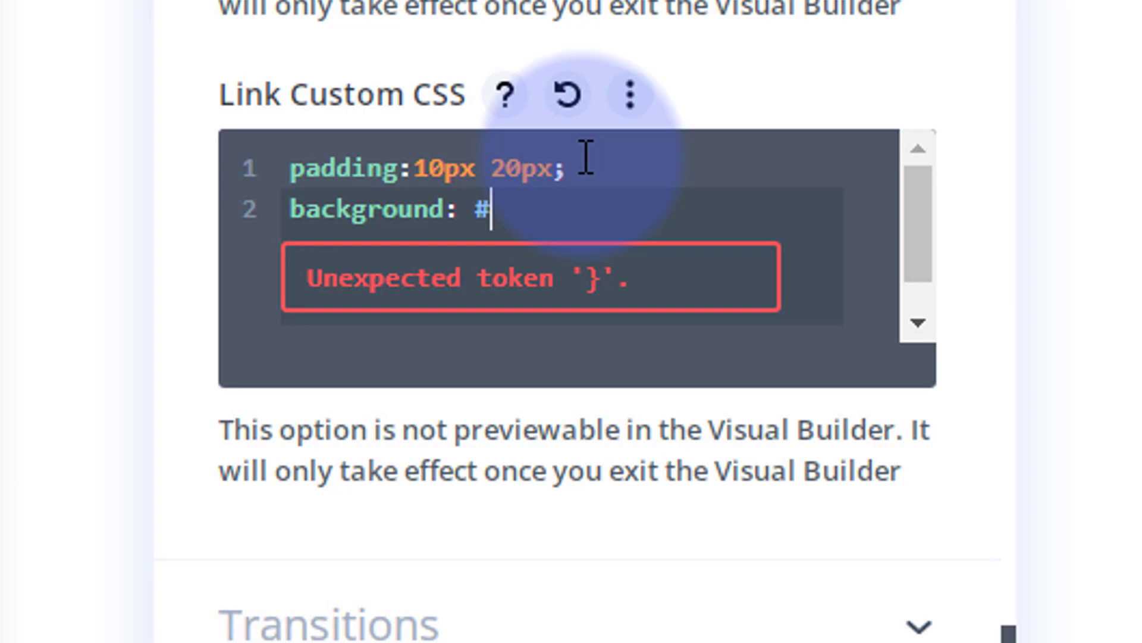
text(0C71C3;)
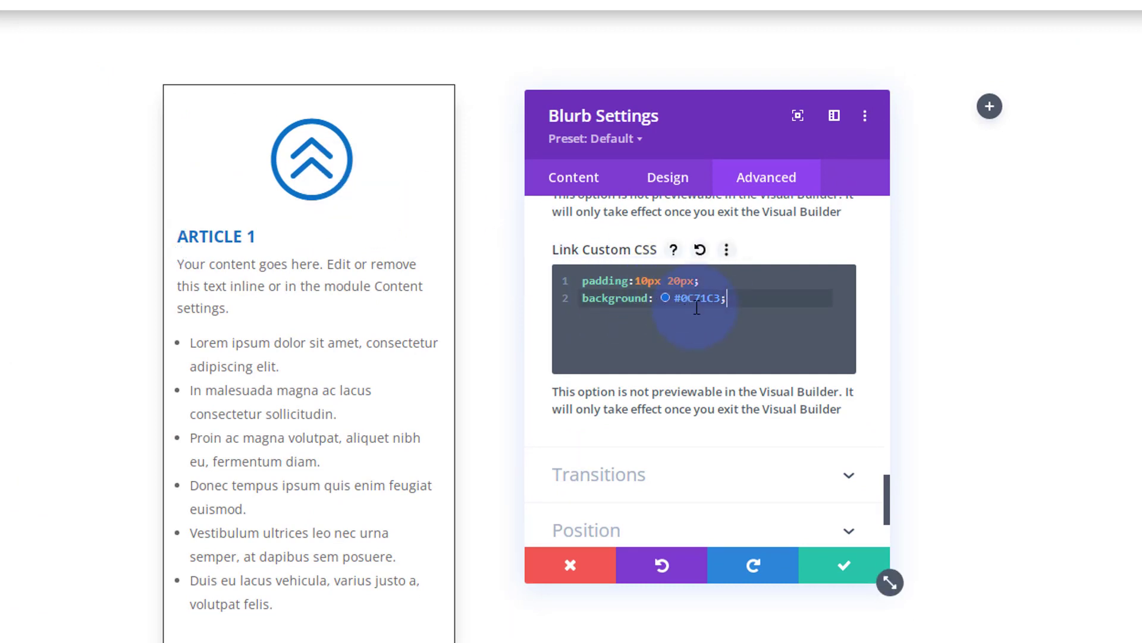
scroll(760, 440, up, 2)
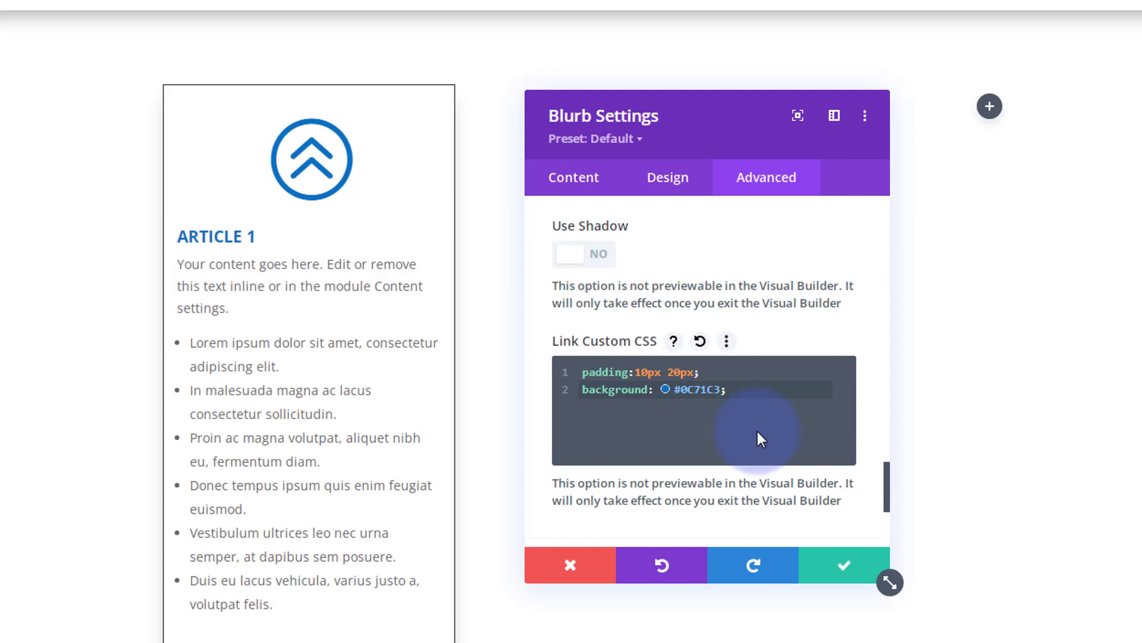
scroll(758, 430, up, 7)
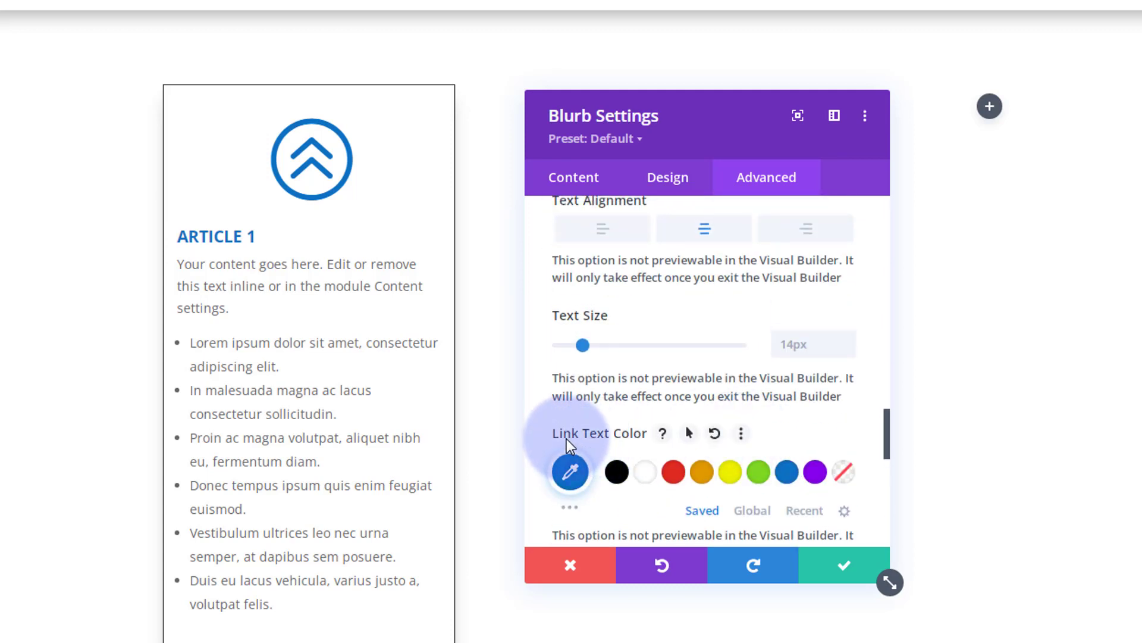
click(648, 473)
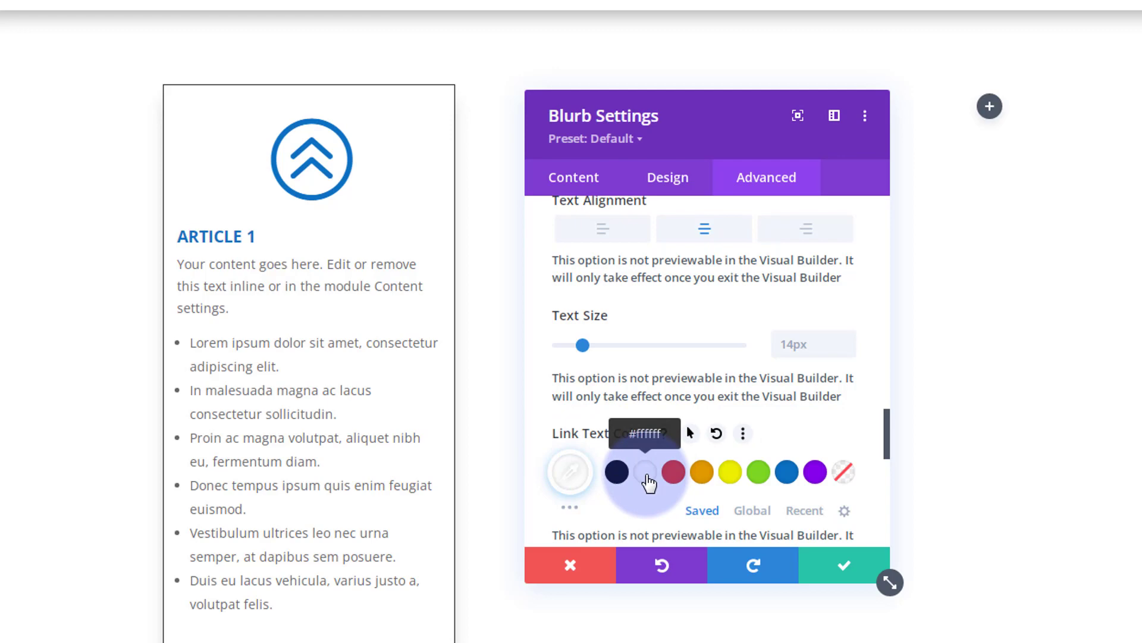
- Save the blurb settings and save the page as a draft
click(836, 573)
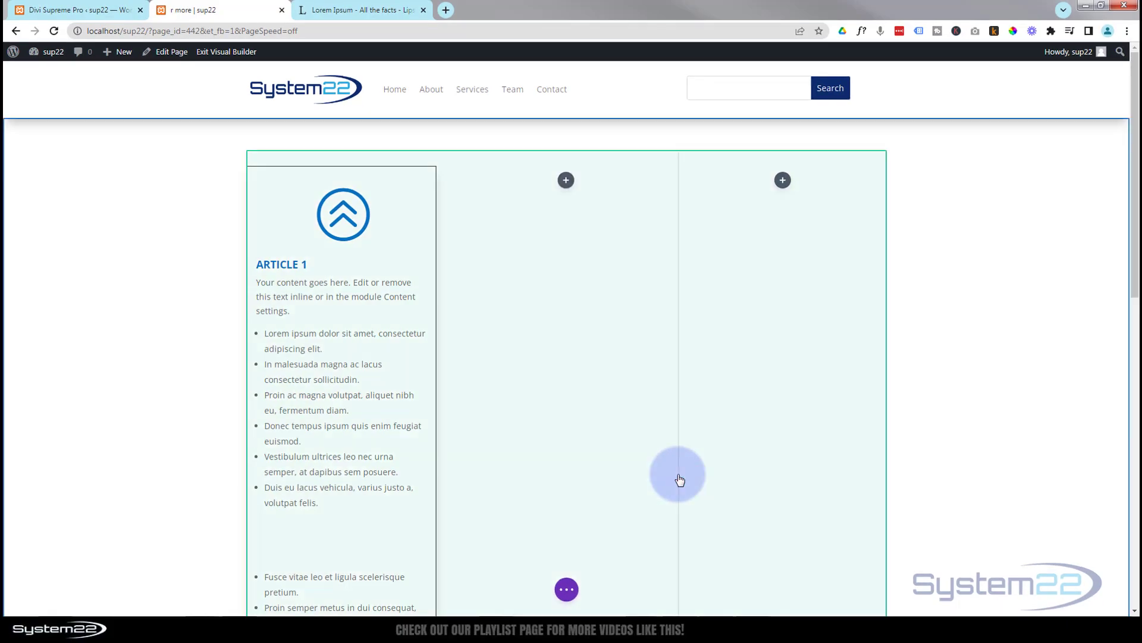
click(566, 589)
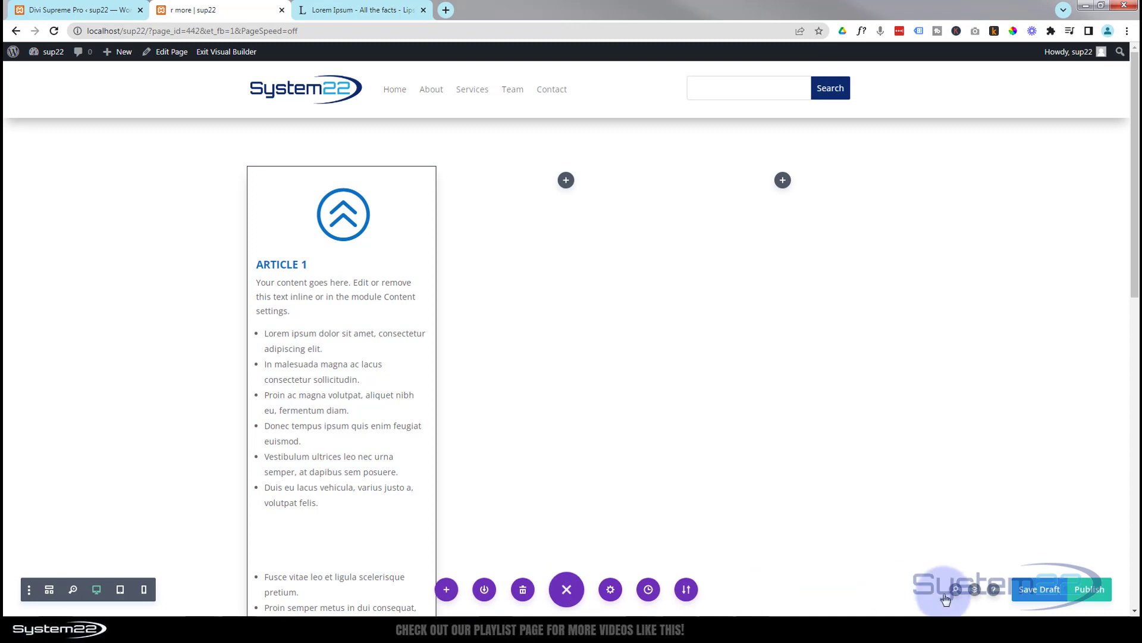
click(1025, 592)
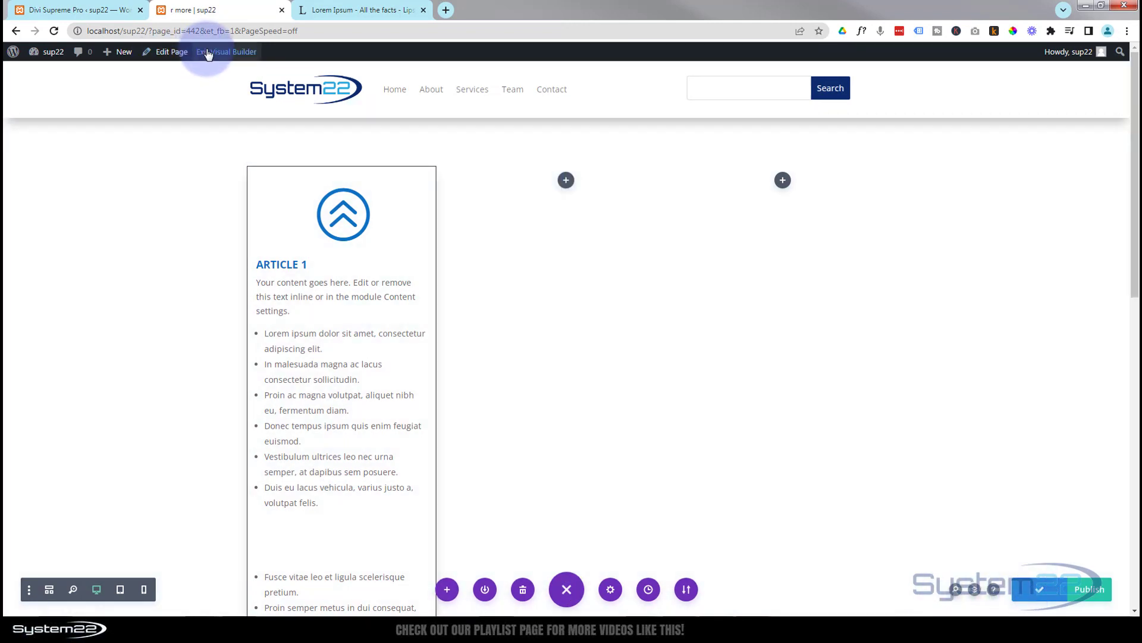
- Exit to the live page, check that Show Less collapses the card, then reopen the visual builder
click(208, 54)
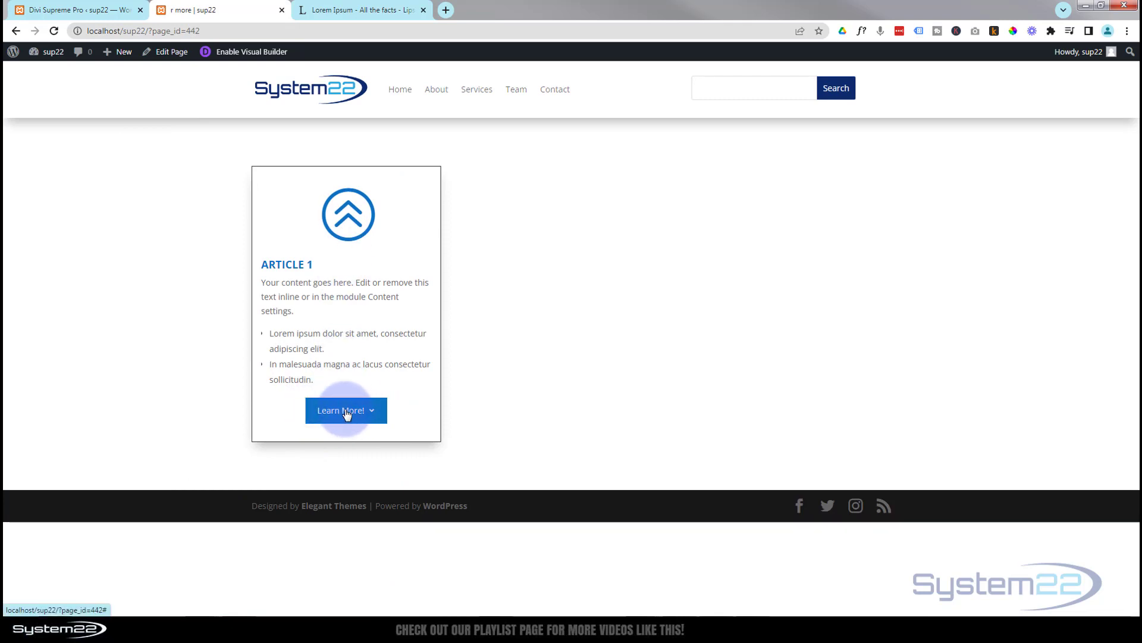
scroll(355, 415, down, 10)
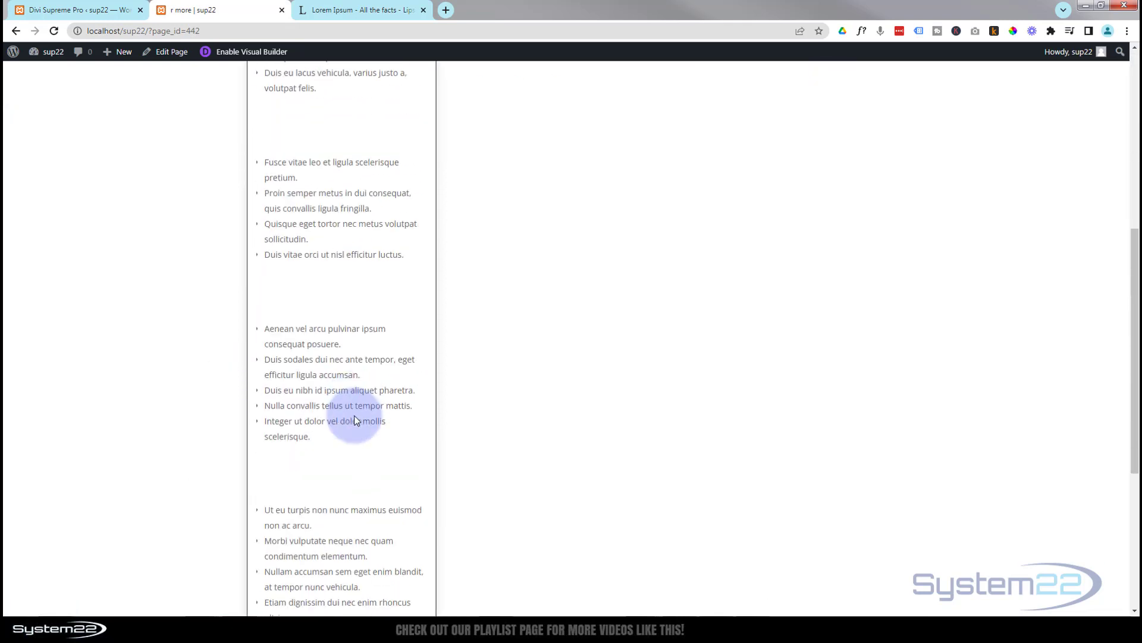
scroll(354, 420, down, 2)
click(327, 501)
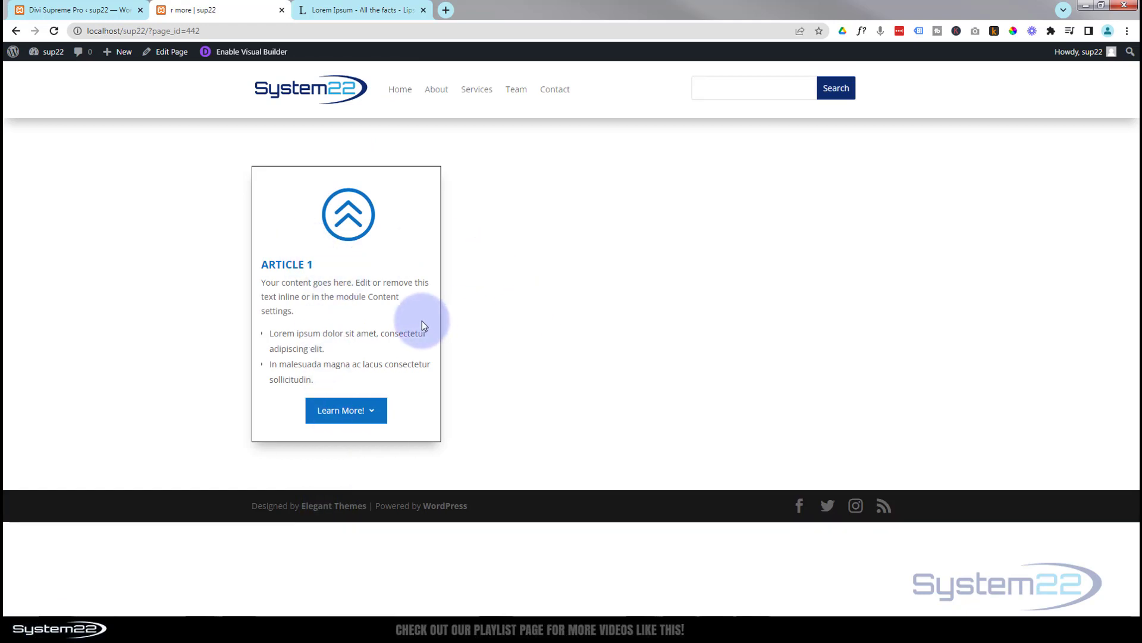
click(239, 53)
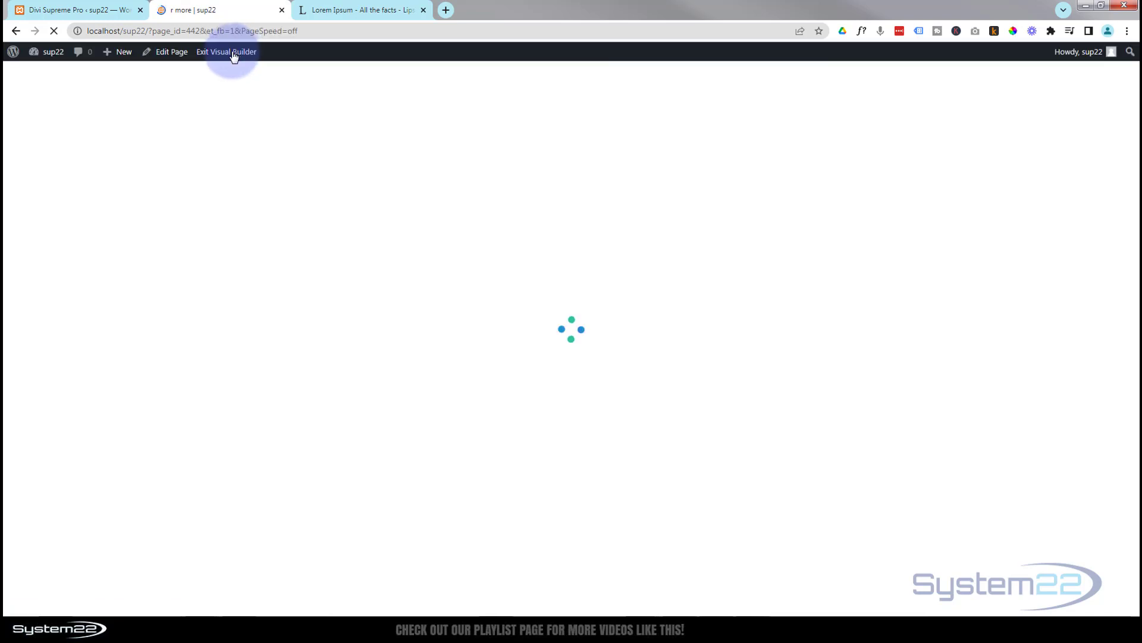
- Generate five paragraphs on lipsum.com, select the first two, and return to the builder tab
click(354, 11)
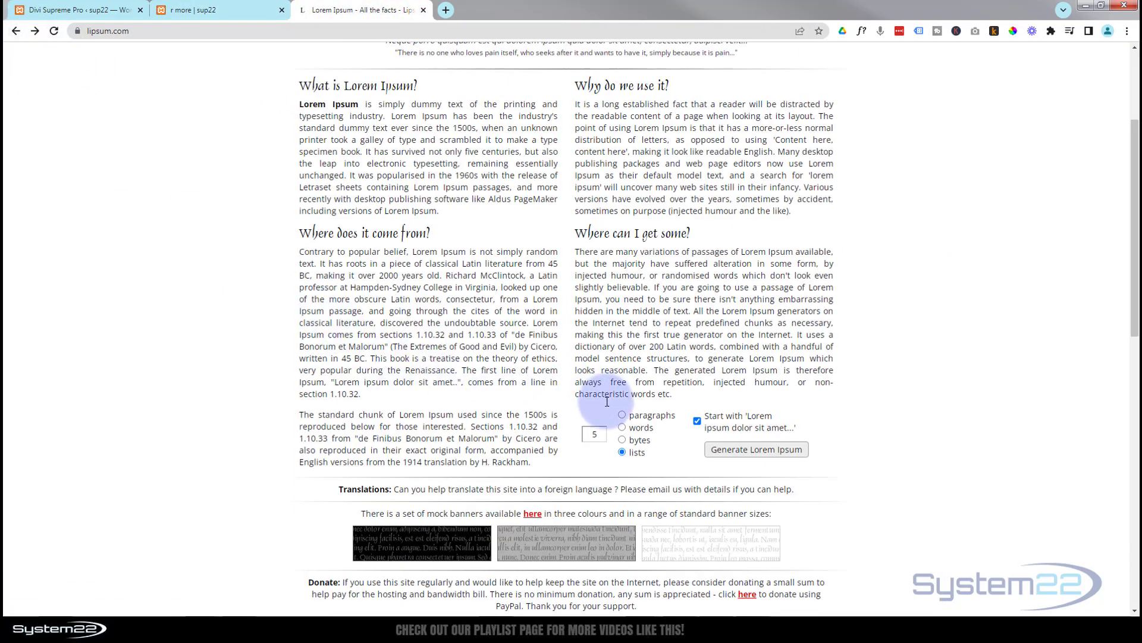
click(733, 449)
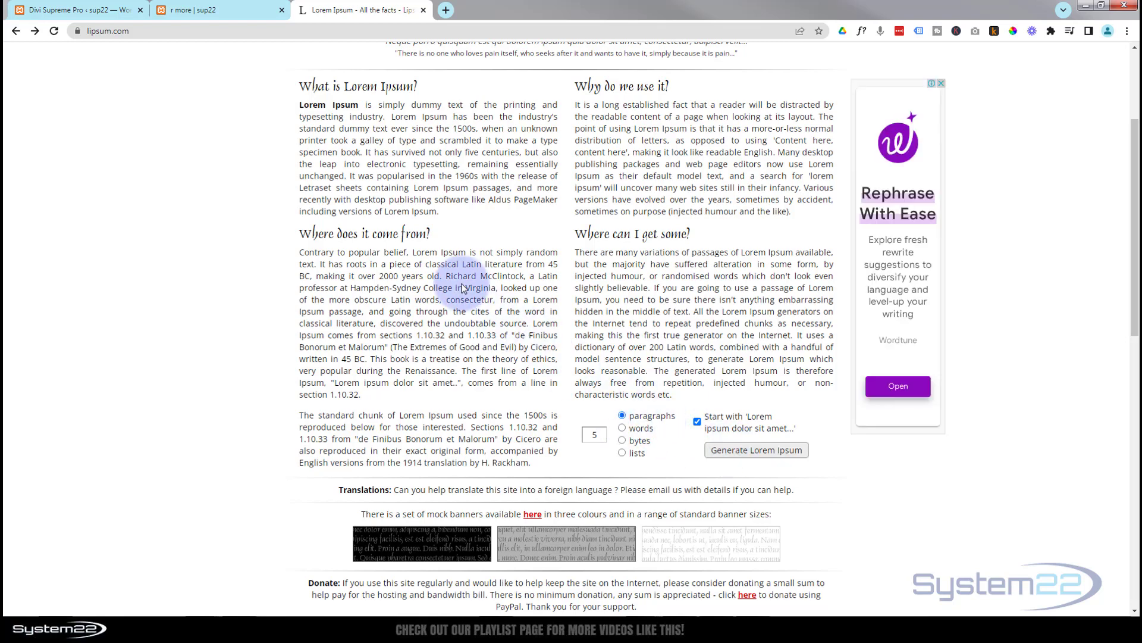
drag(300, 262, 835, 413)
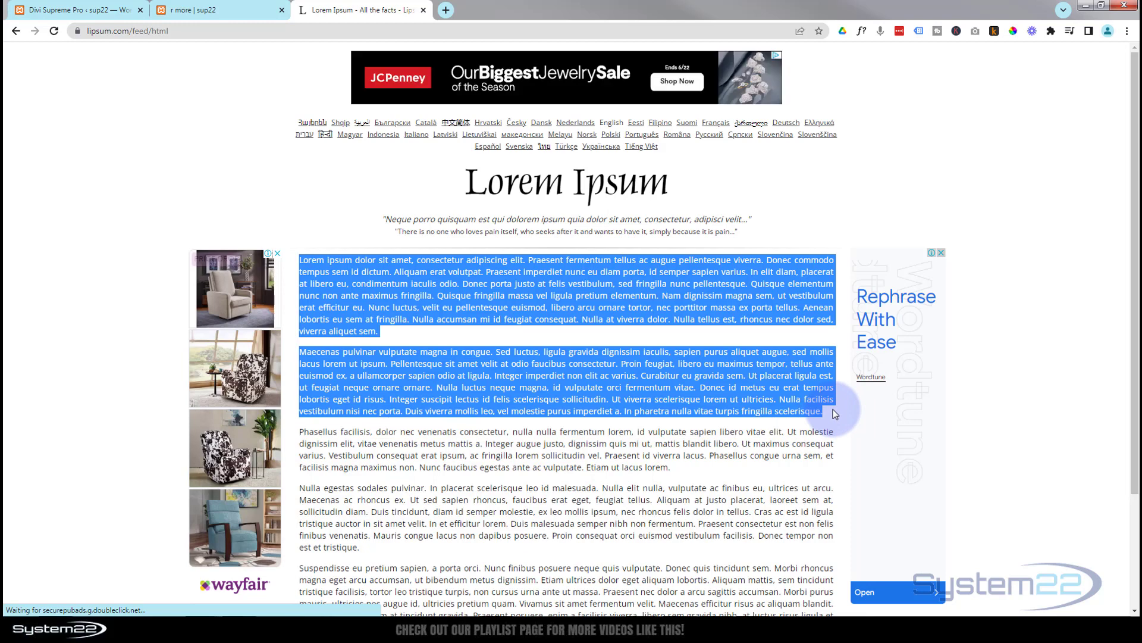
click(268, 12)
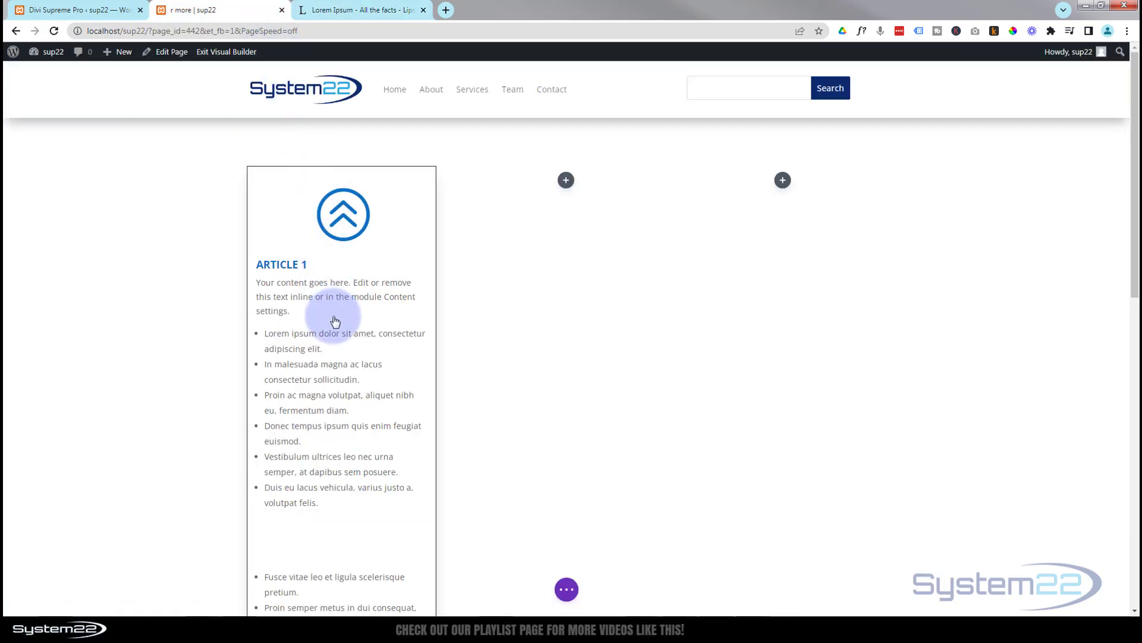
- Duplicate the Article 1 blurb into column 2 and open the copy's settings
mouse_move(335, 321)
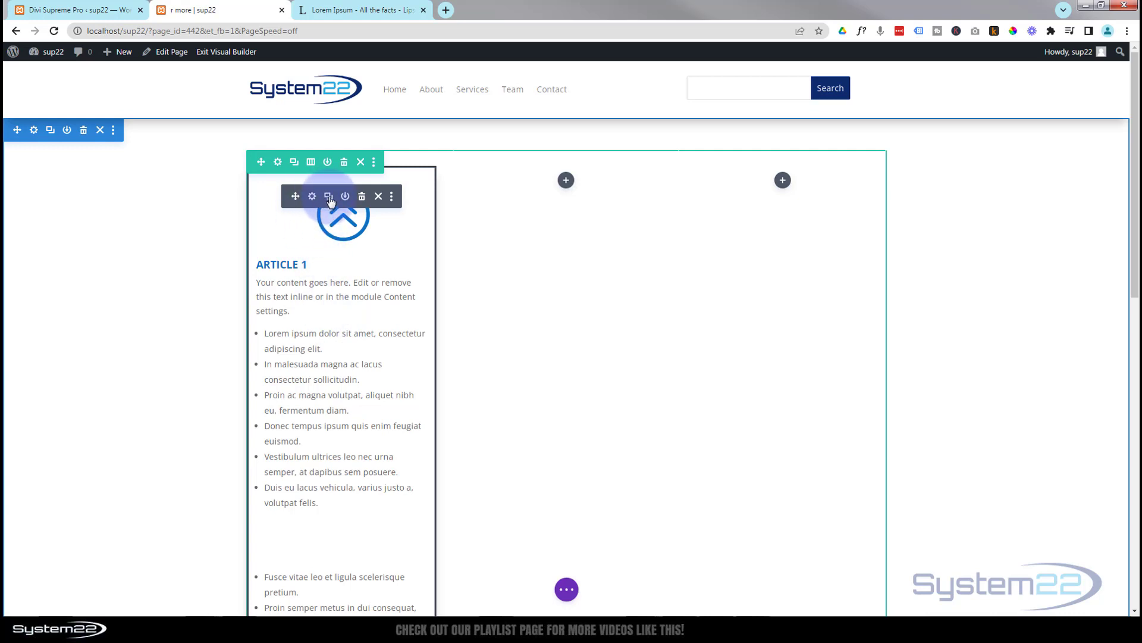
drag(295, 196, 542, 187)
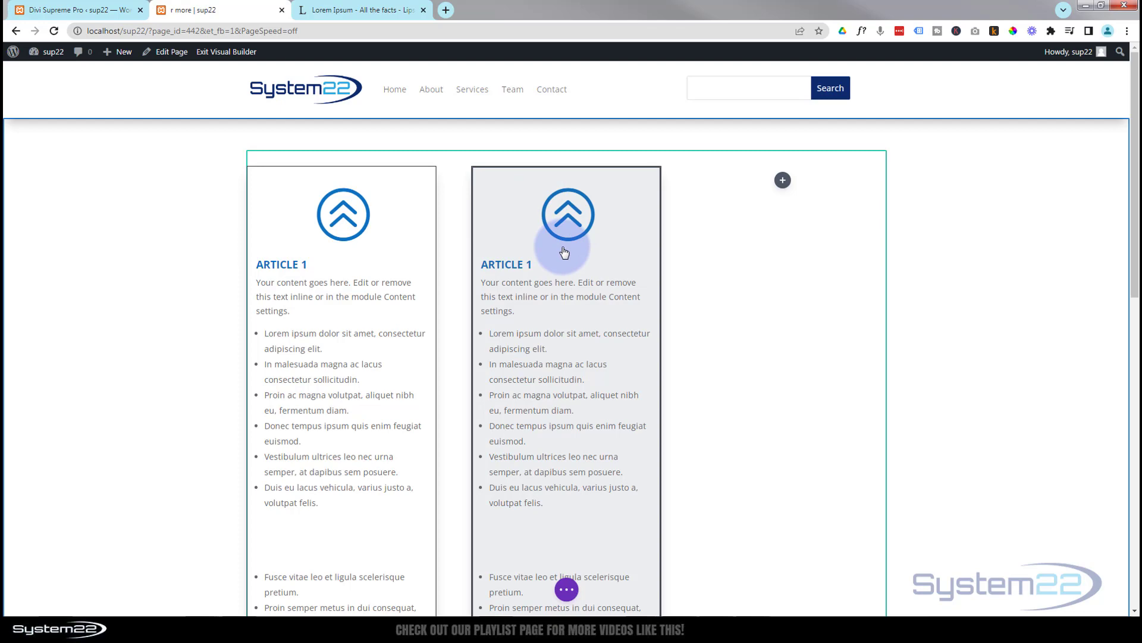
mouse_move(565, 250)
click(538, 198)
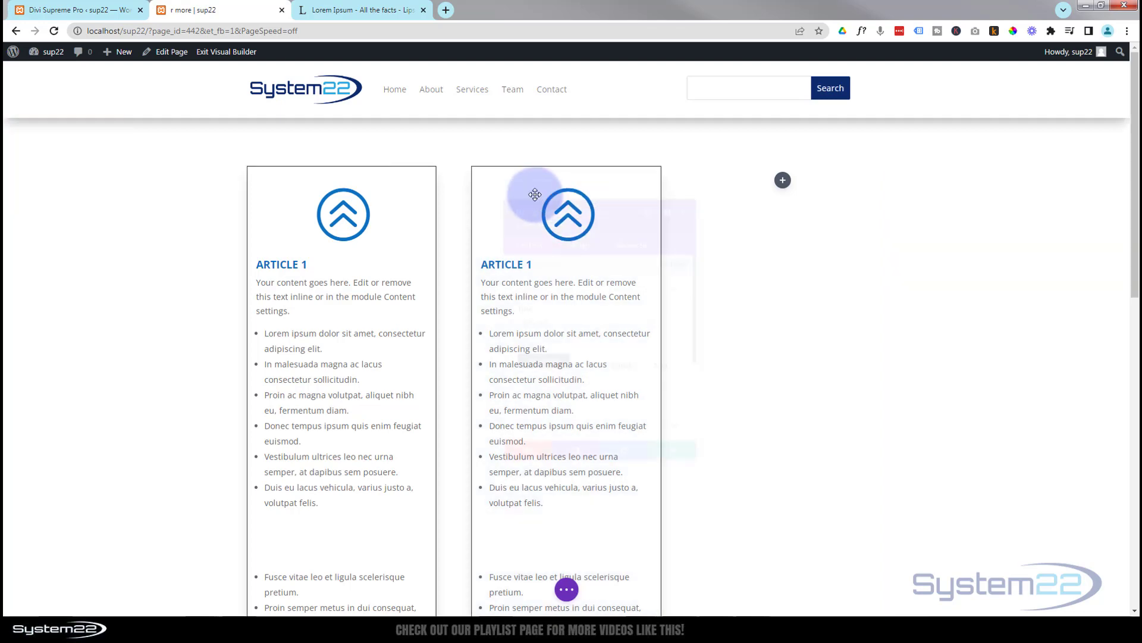
- Retitle the copied blurb Article 2 and replace its body with the pasted Lorem Ipsum paragraphs
click(506, 378)
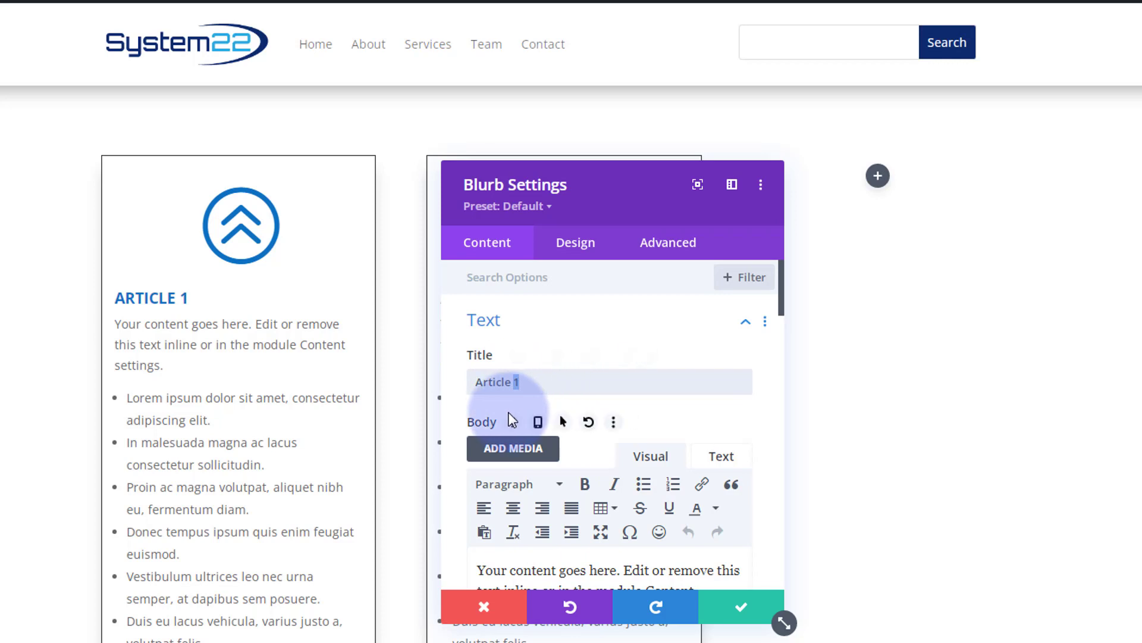
scroll(508, 411, down, 4)
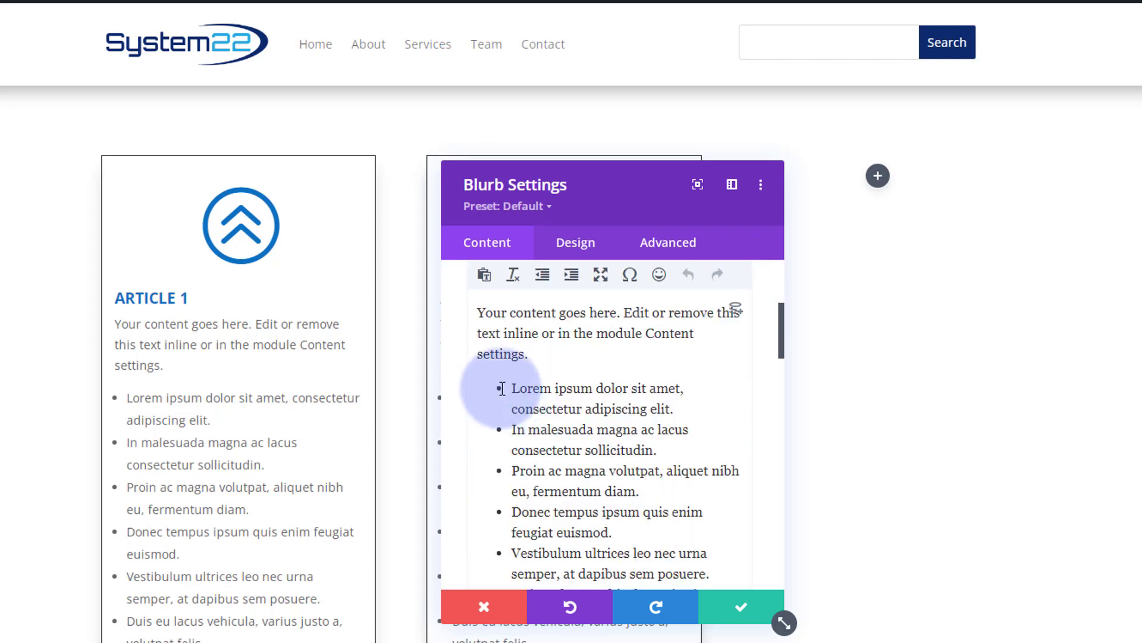
scroll(501, 387, up, 2)
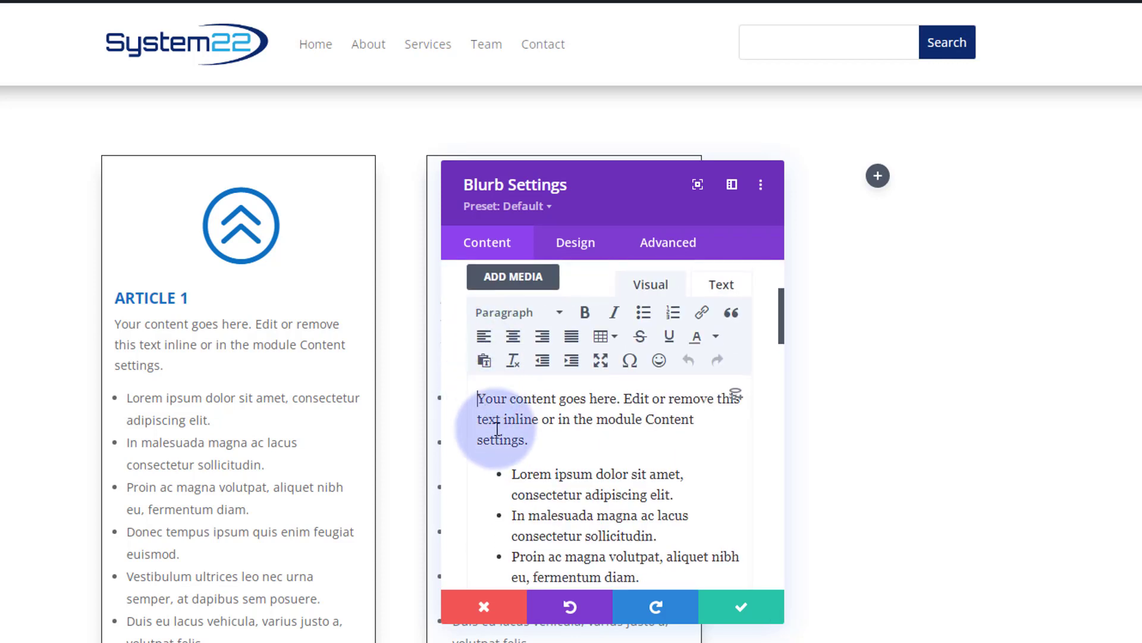
key(ctrl+a)
key(ctrl+v)
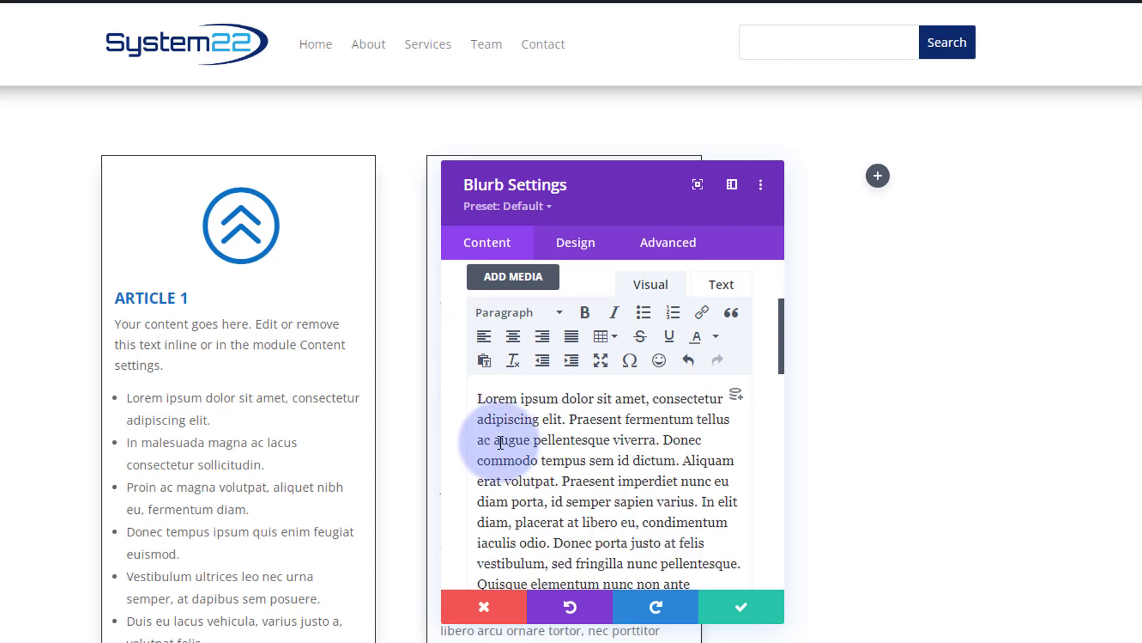
scroll(502, 447, down, 10)
scroll(501, 446, down, 5)
- Choose the clock icon under Image & Icon and save the blurb
click(520, 432)
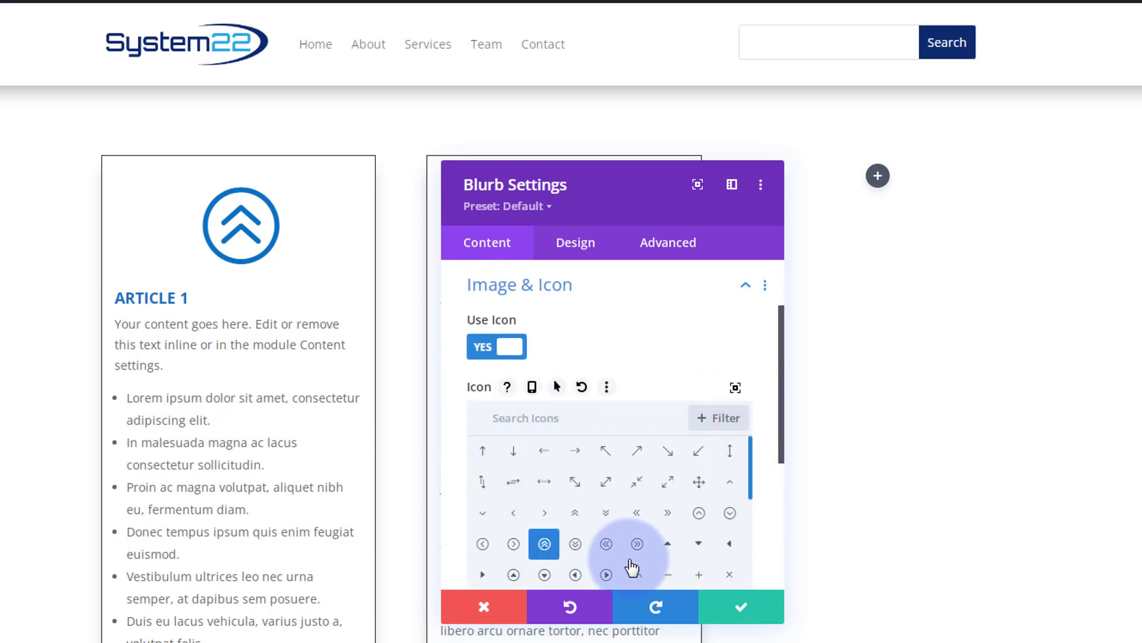
scroll(637, 541, down, 5)
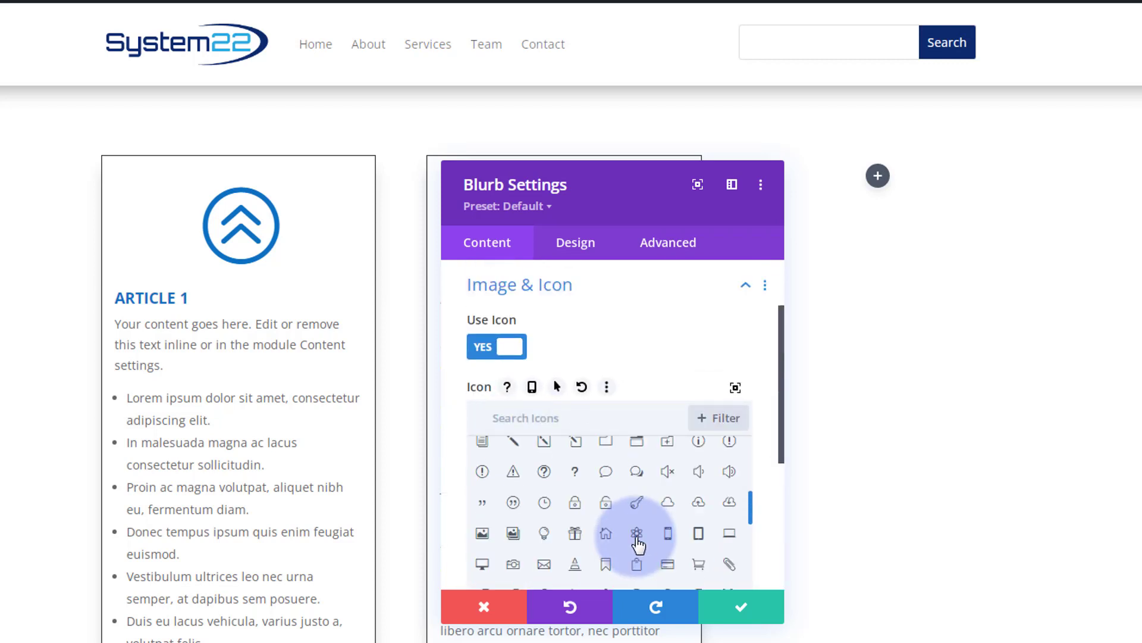
click(543, 503)
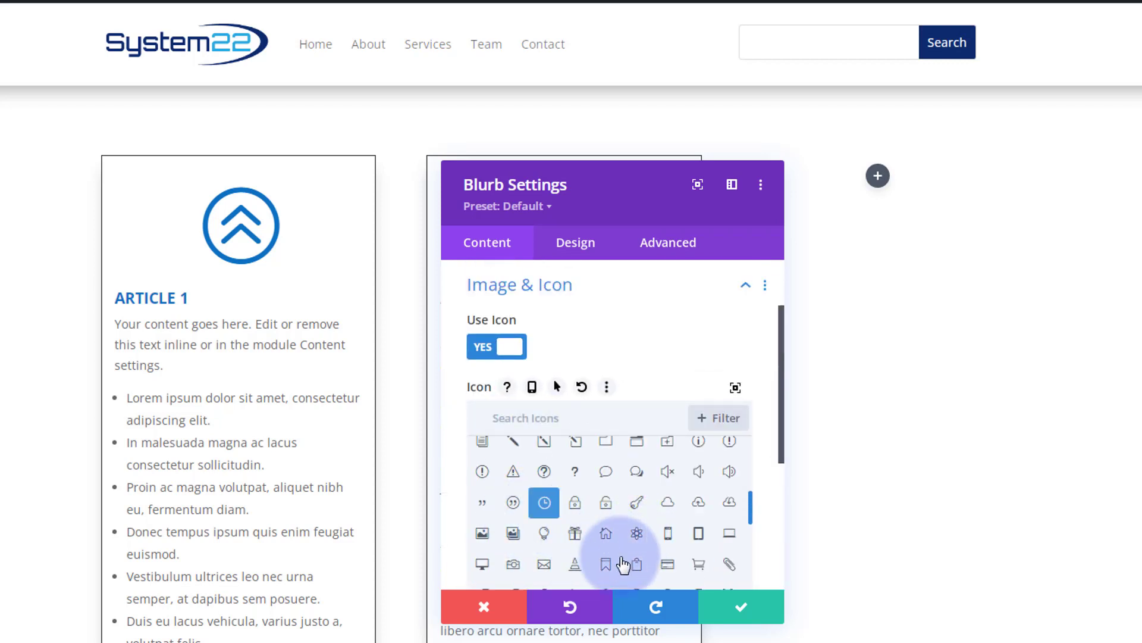
click(740, 601)
mouse_move(594, 459)
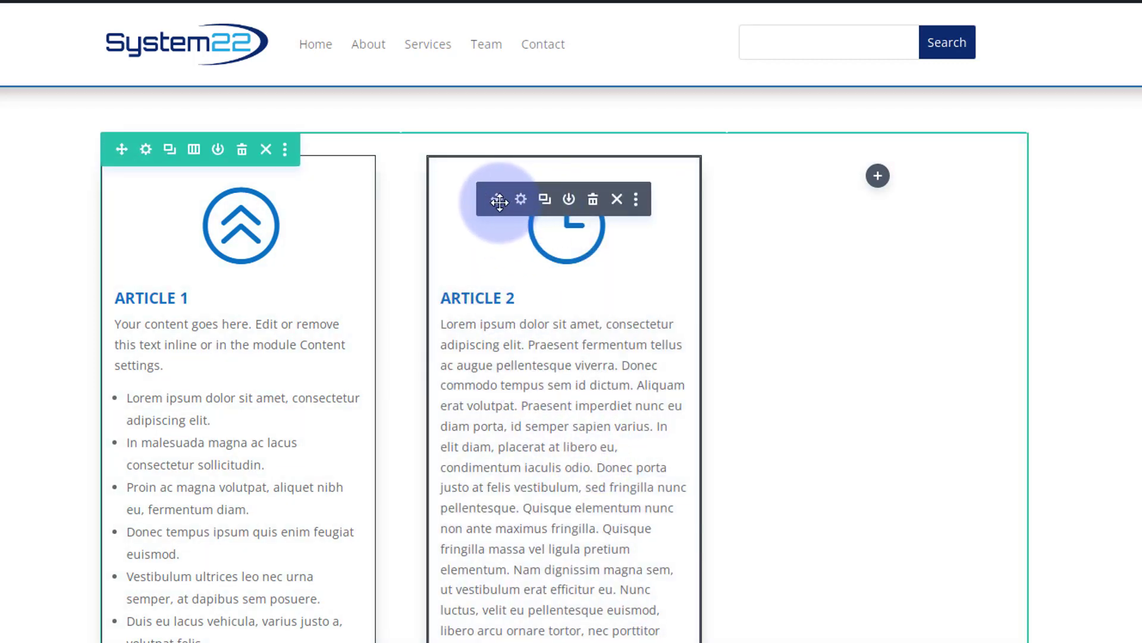
- Copy the Article 2 blurb into column 3 and retitle it 'Article E'
drag(496, 199, 881, 180)
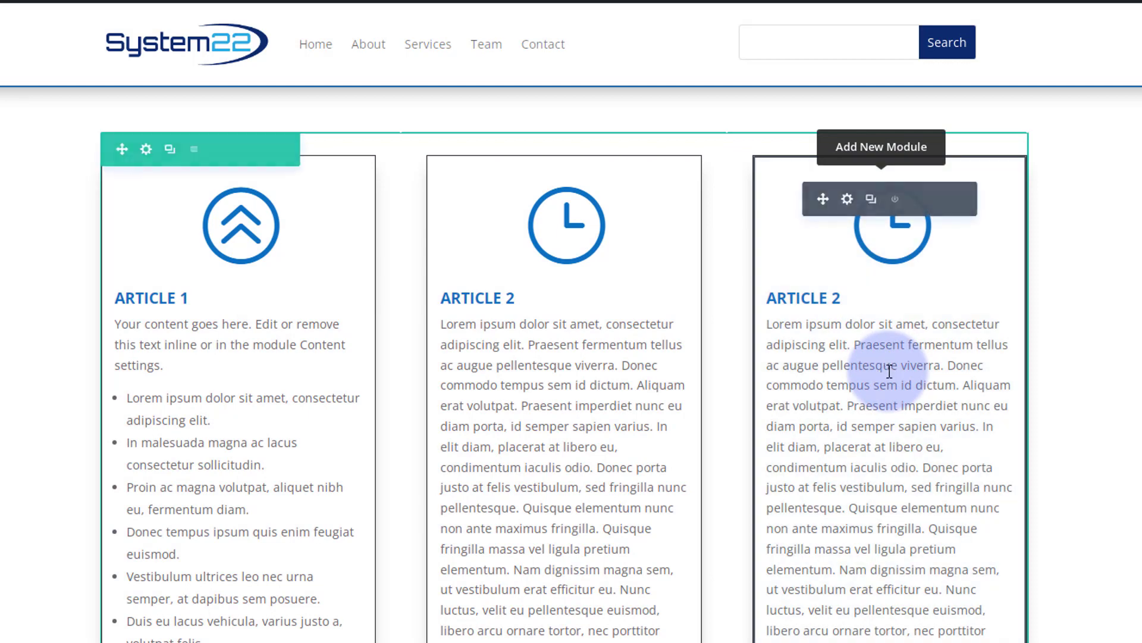
click(847, 199)
double_click(523, 381)
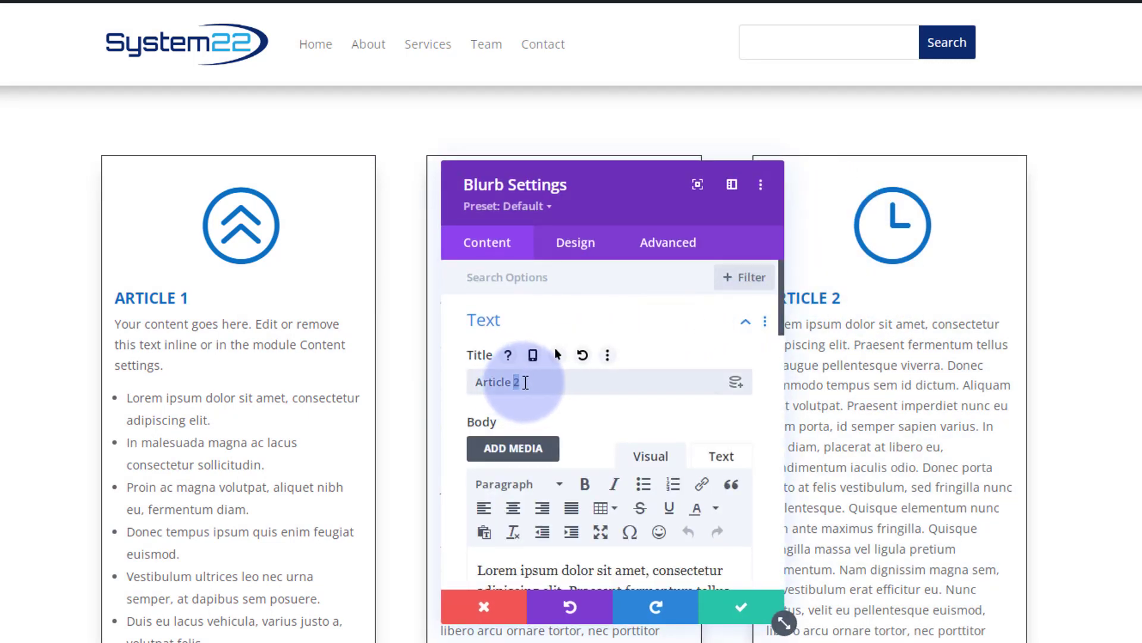
text(E)
- Replace the first Lorem paragraph with the sunset landscape image from the media library
scroll(559, 517, down, 3)
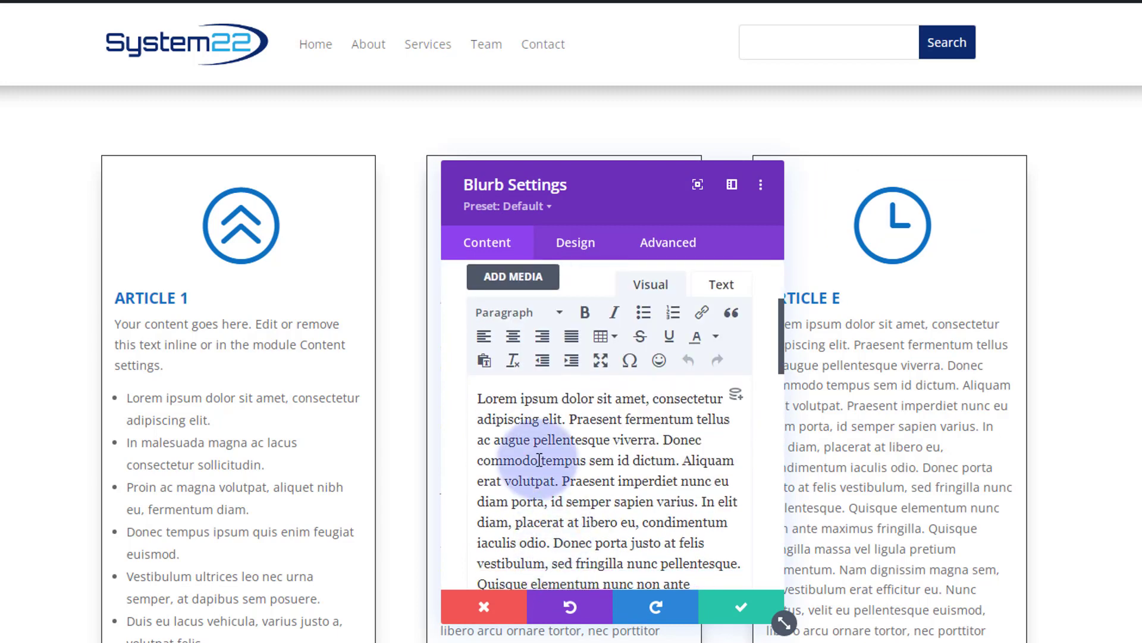
drag(476, 396, 748, 573)
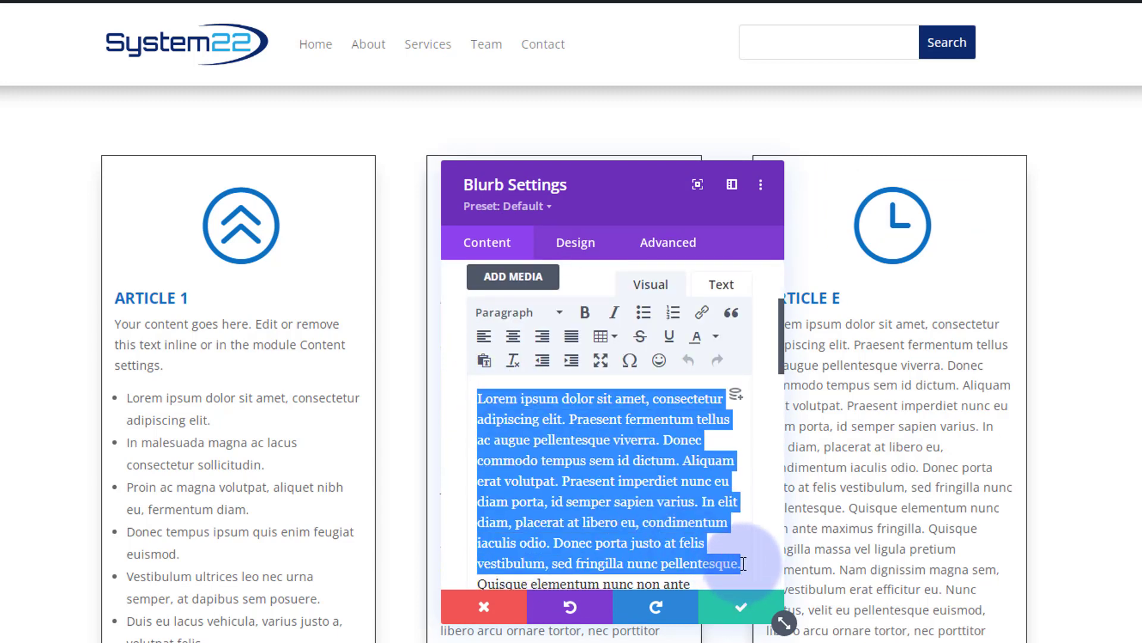
key(BackSpace)
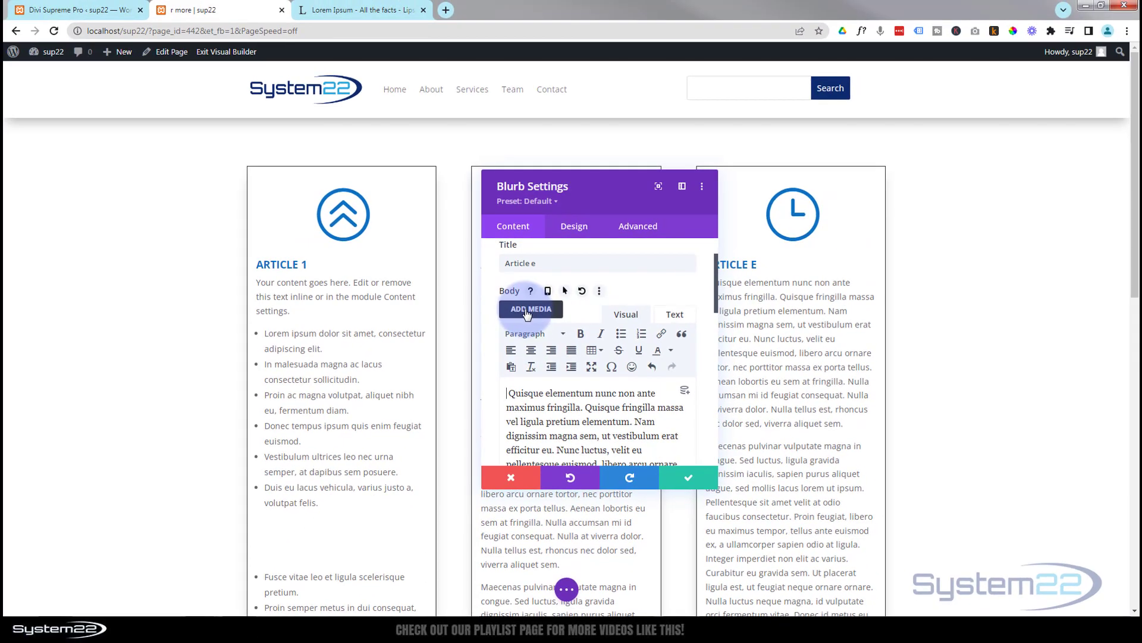
click(529, 292)
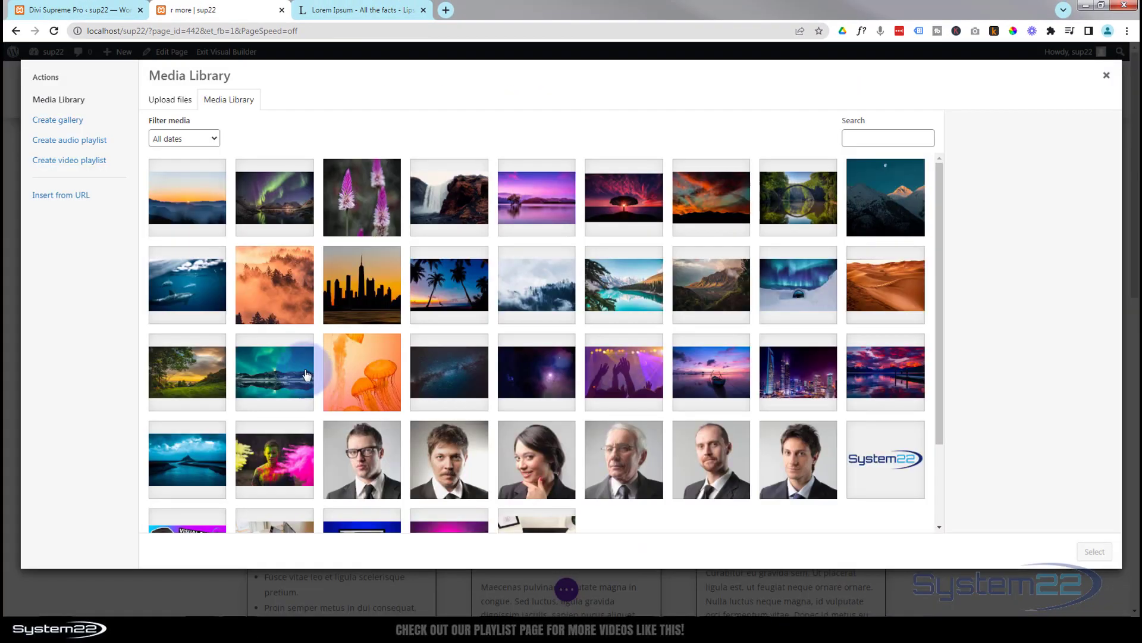
click(192, 366)
click(1093, 551)
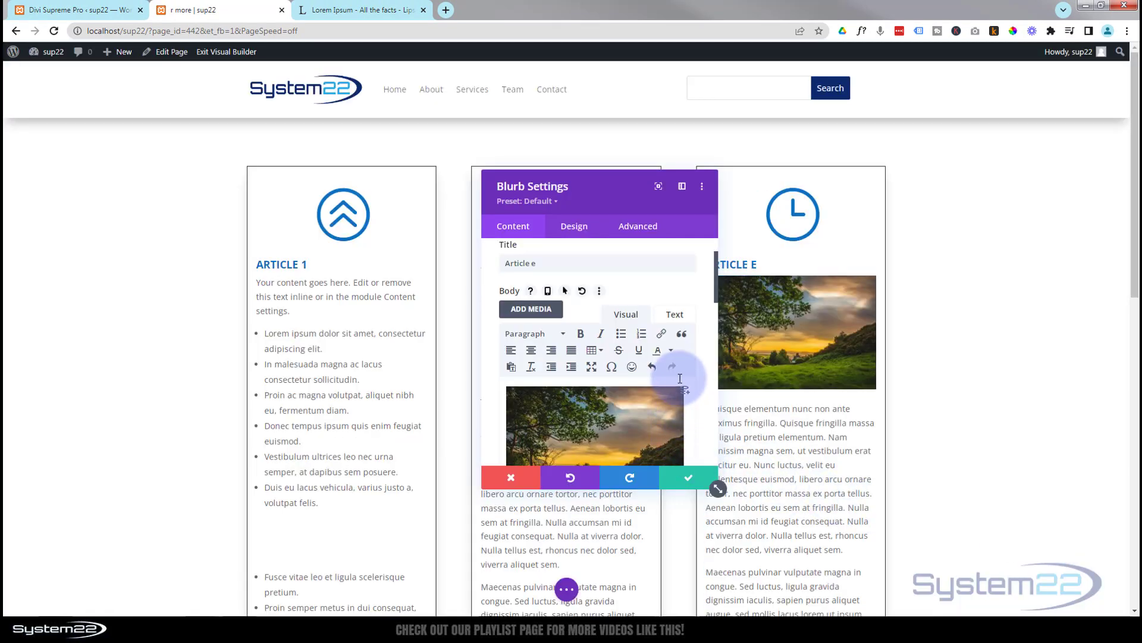
- Give Article E the refresh-arrow icon and save the blurb
scroll(678, 378, down, 8)
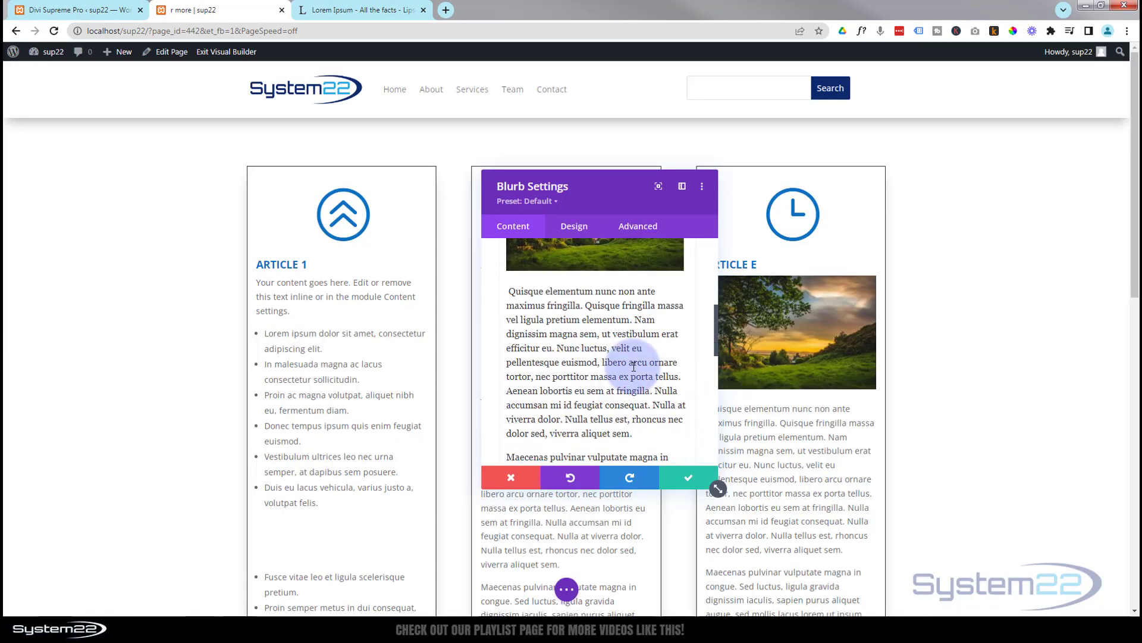
scroll(633, 366, down, 10)
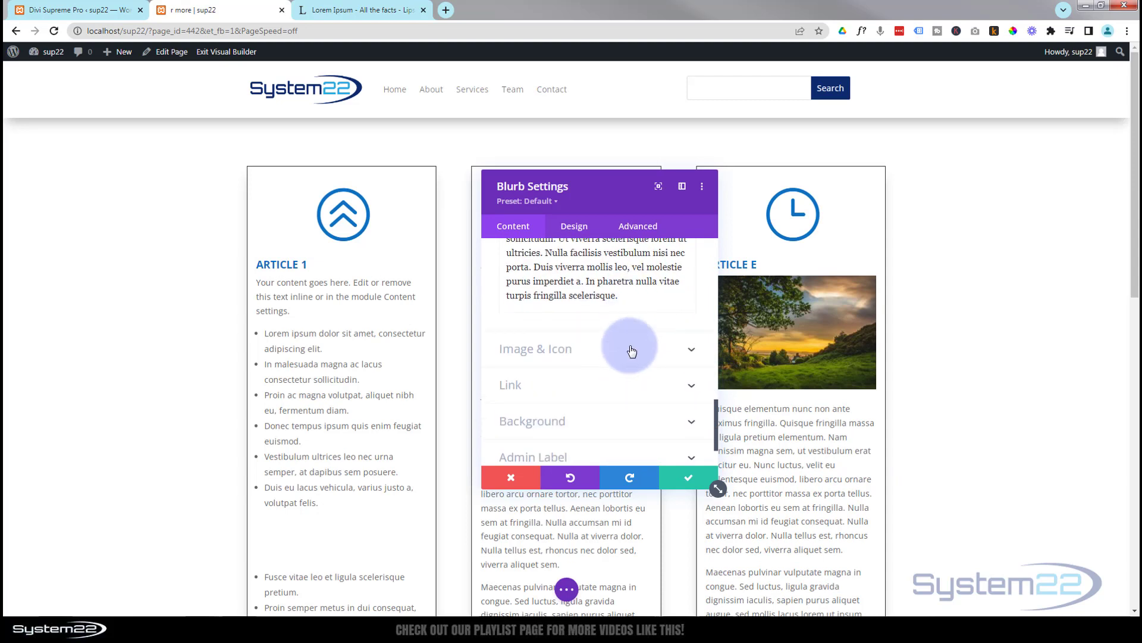
scroll(632, 351, up, 4)
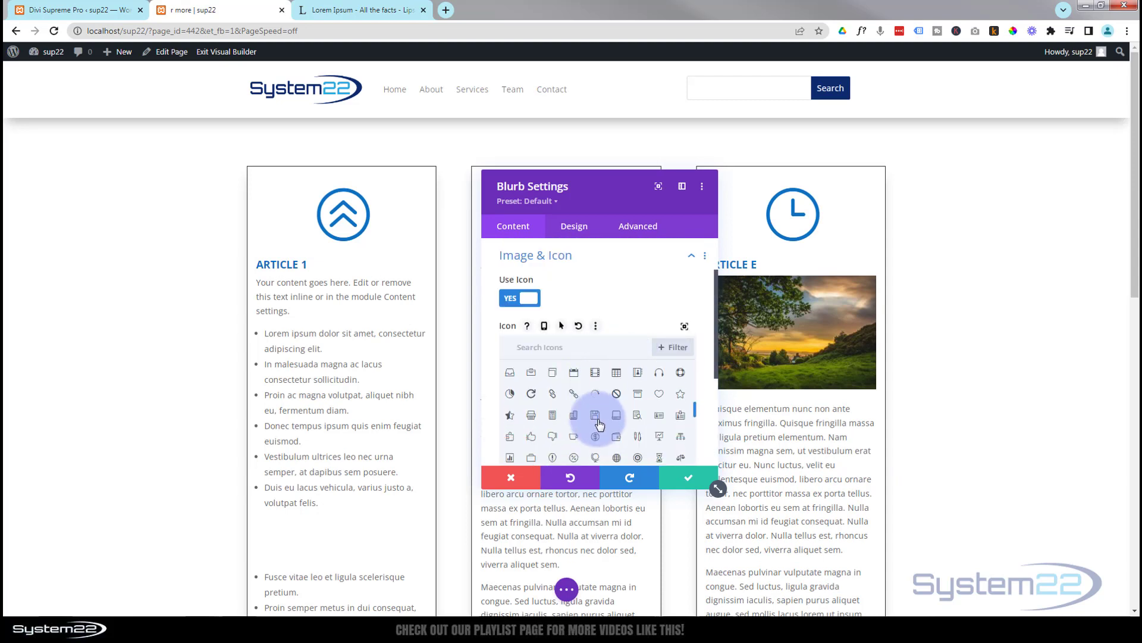
click(535, 396)
click(678, 475)
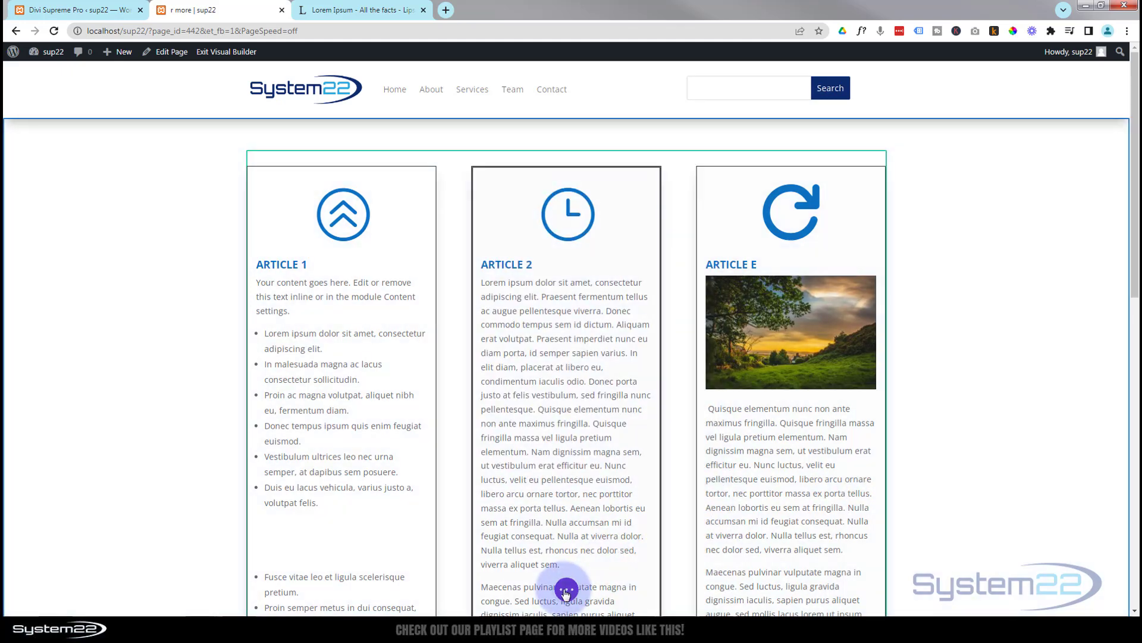
- Exit the Visual Builder to view the live page's three collapsed cards with Learn More! buttons
click(565, 591)
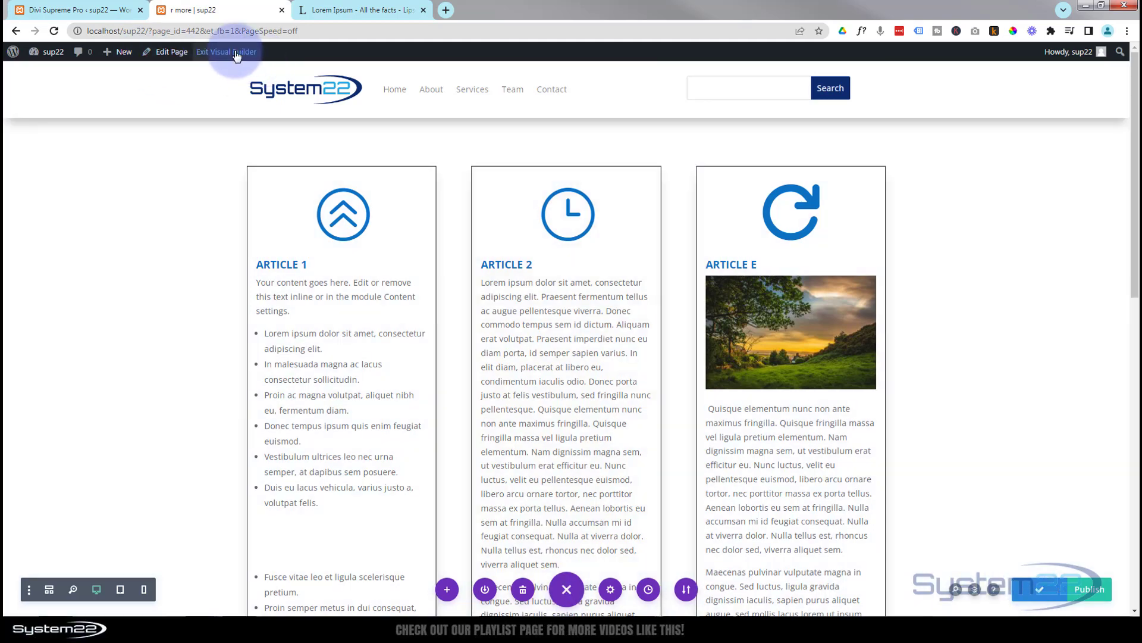
click(236, 53)
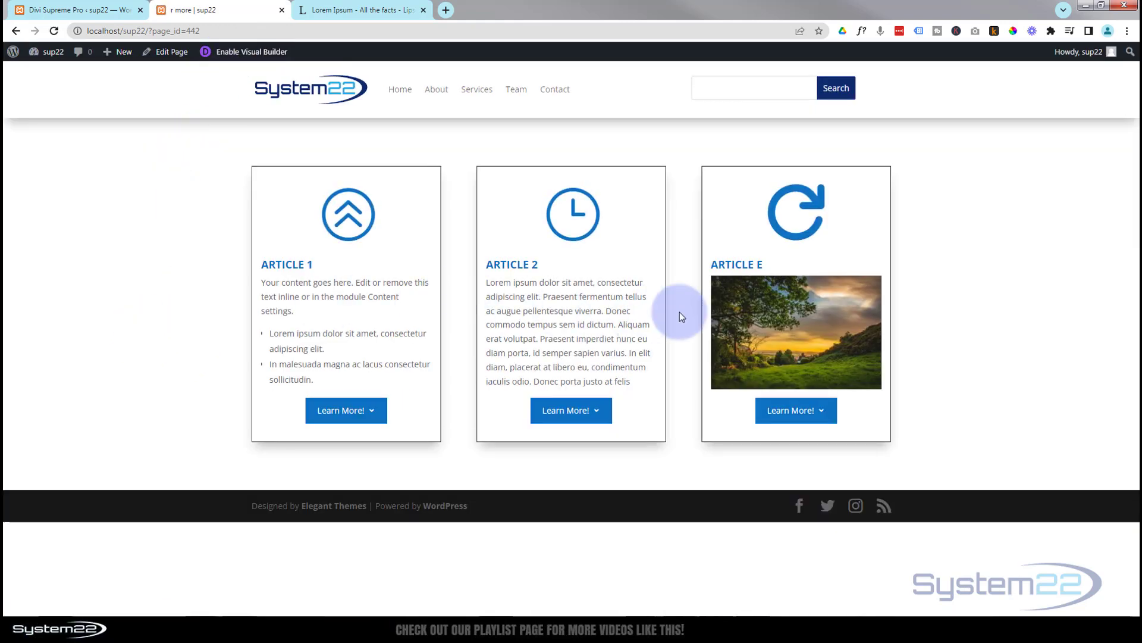
click(340, 410)
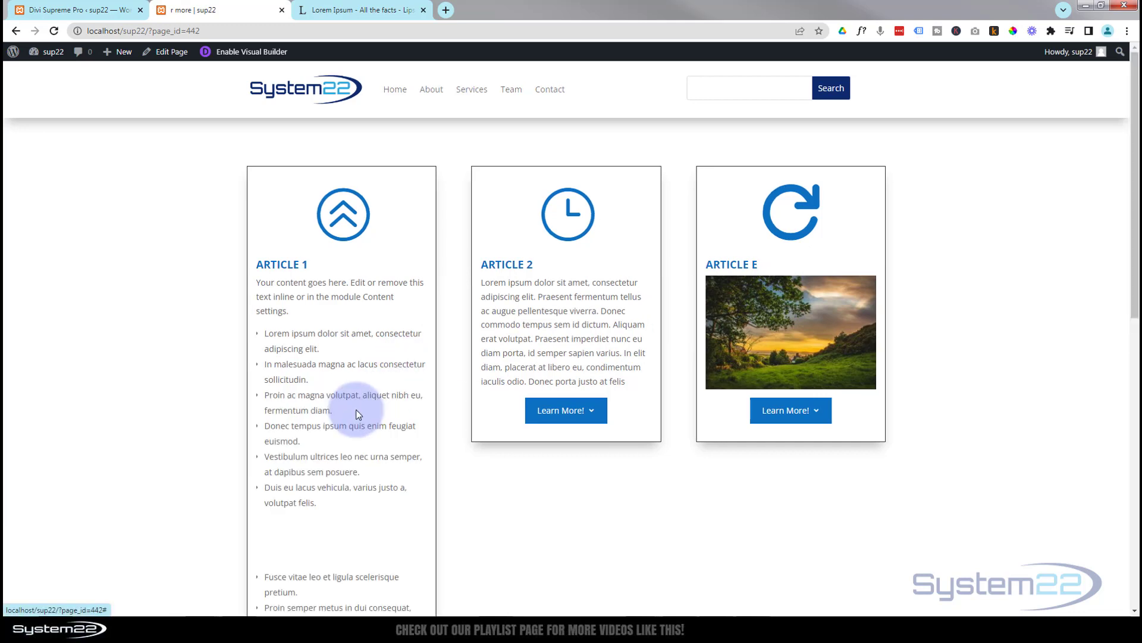
click(559, 410)
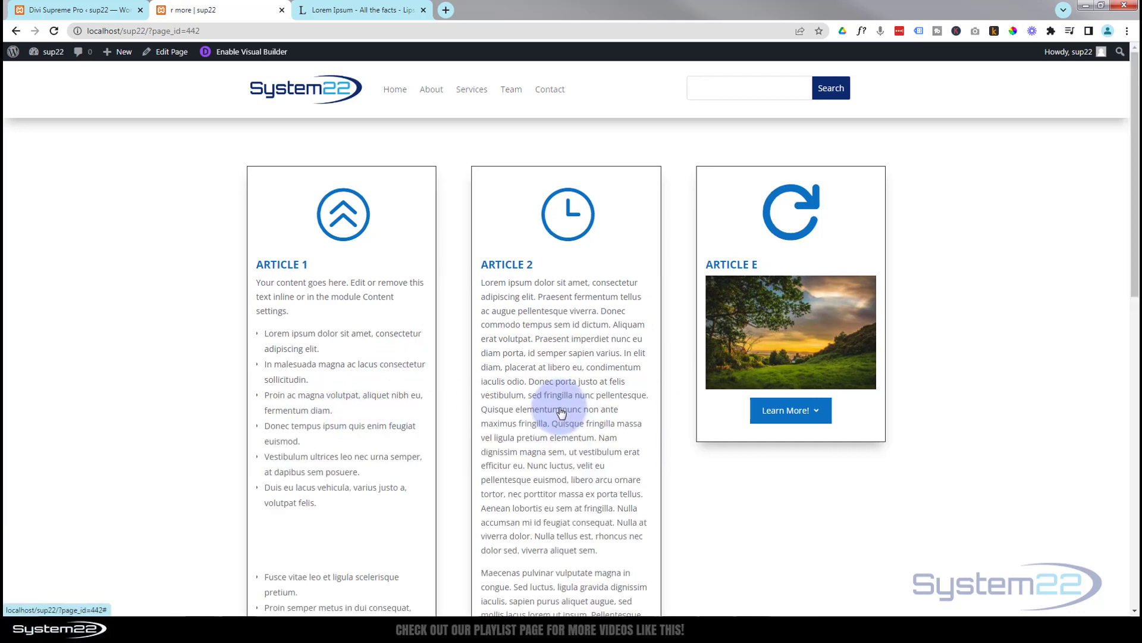
click(779, 411)
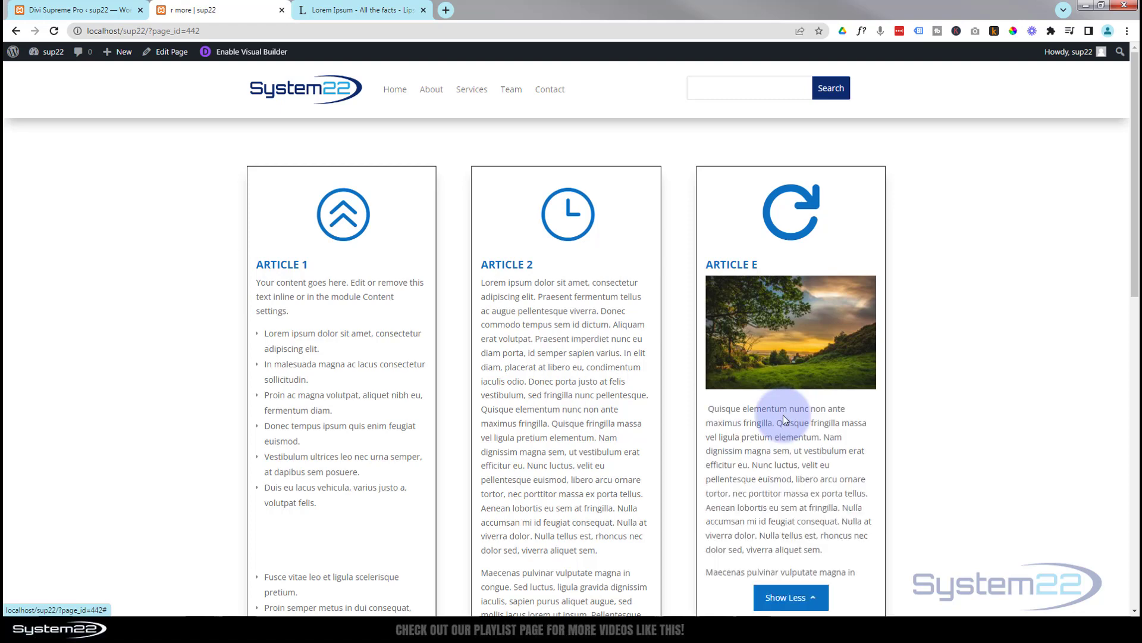
scroll(764, 386, down, 8)
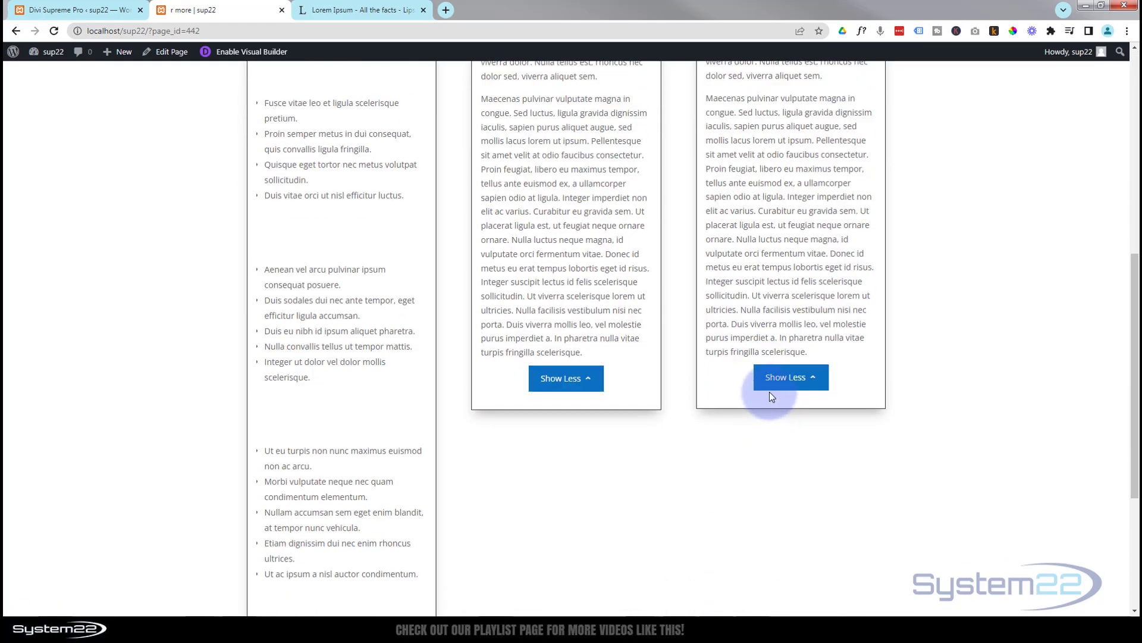
click(775, 380)
click(545, 380)
scroll(539, 384, down, 4)
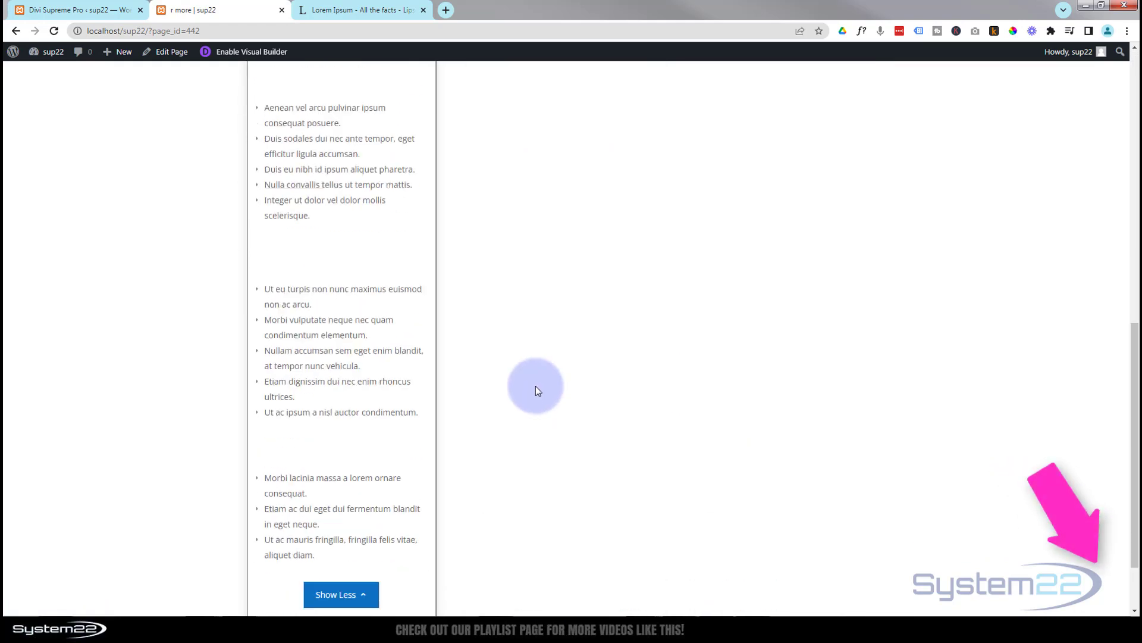
click(322, 505)
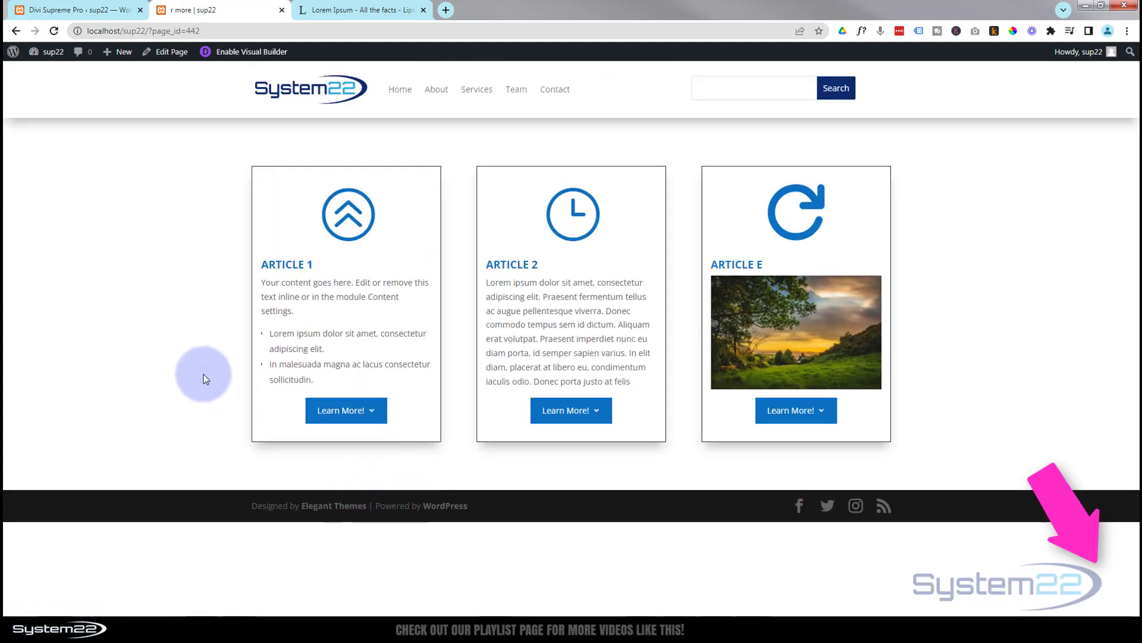
click(357, 410)
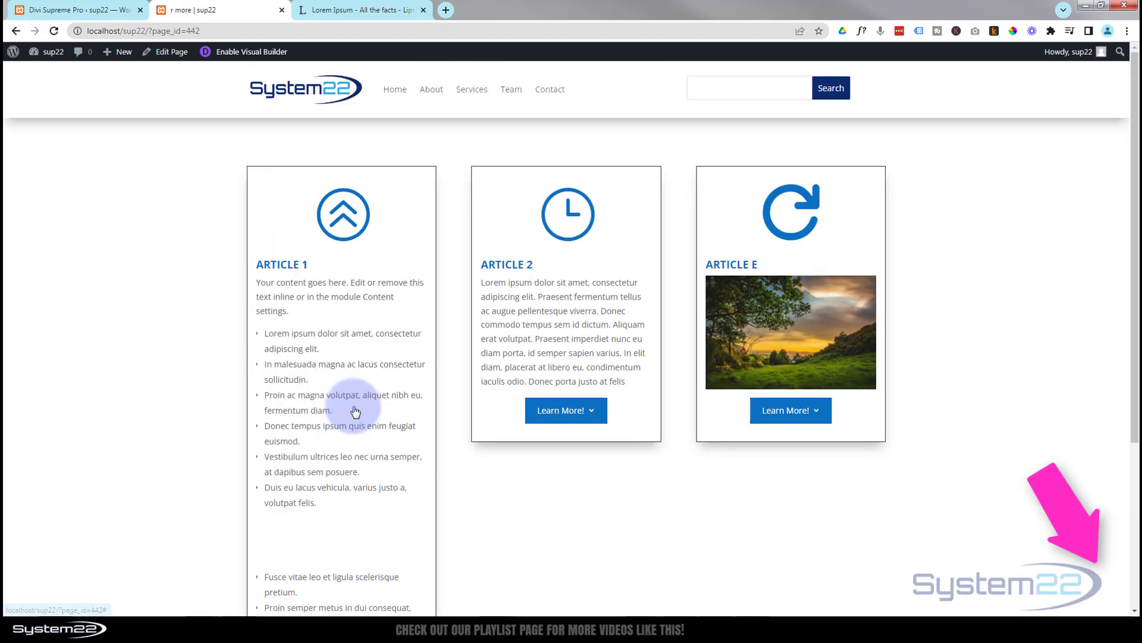
click(547, 419)
click(776, 418)
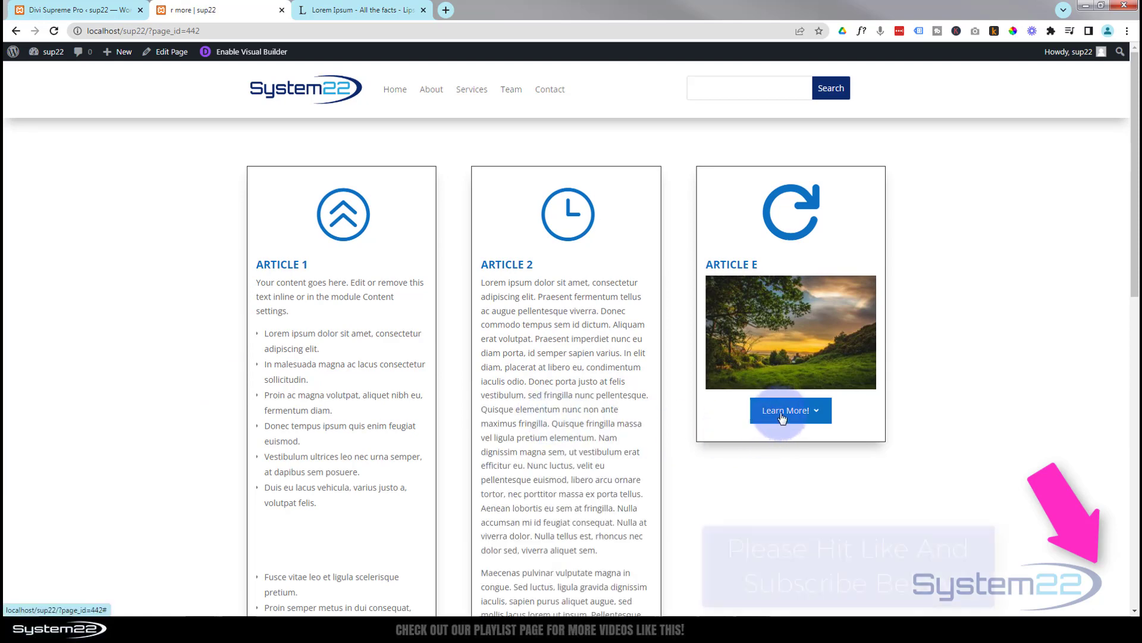
scroll(676, 413, down, 2)
scroll(598, 421, down, 6)
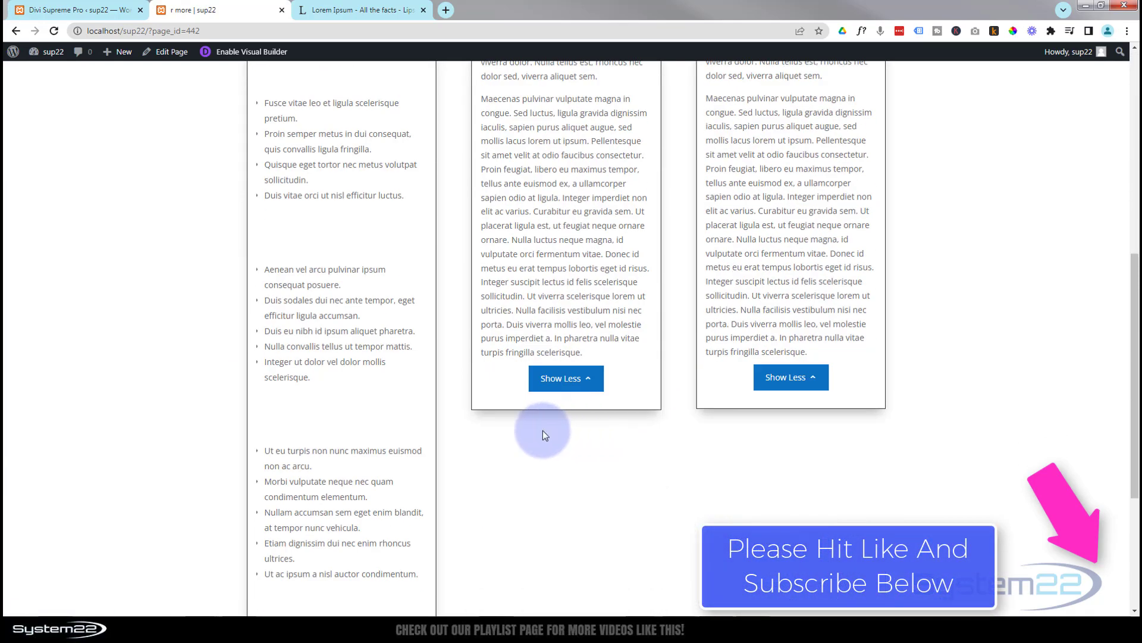
scroll(530, 429, down, 3)
scroll(530, 428, down, 2)
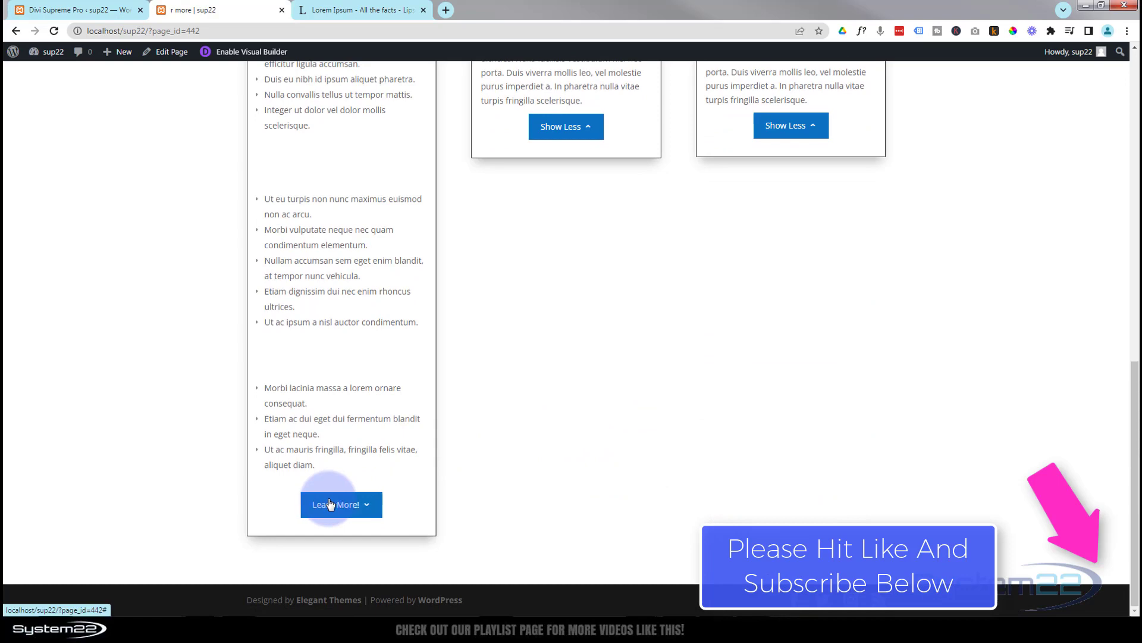
click(334, 502)
click(572, 507)
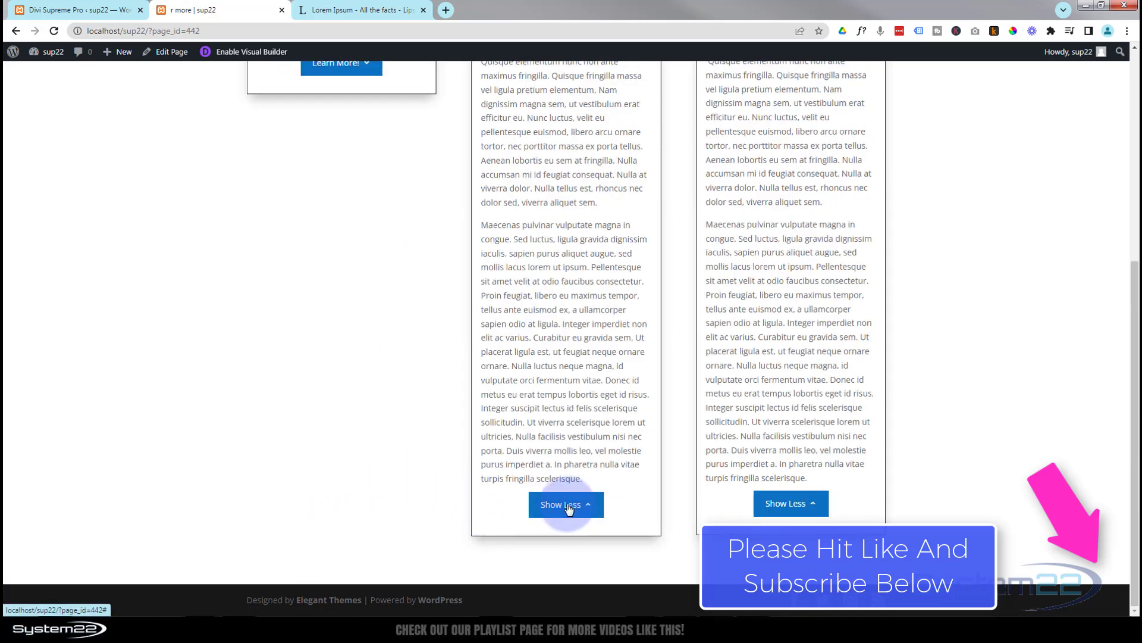
click(777, 509)
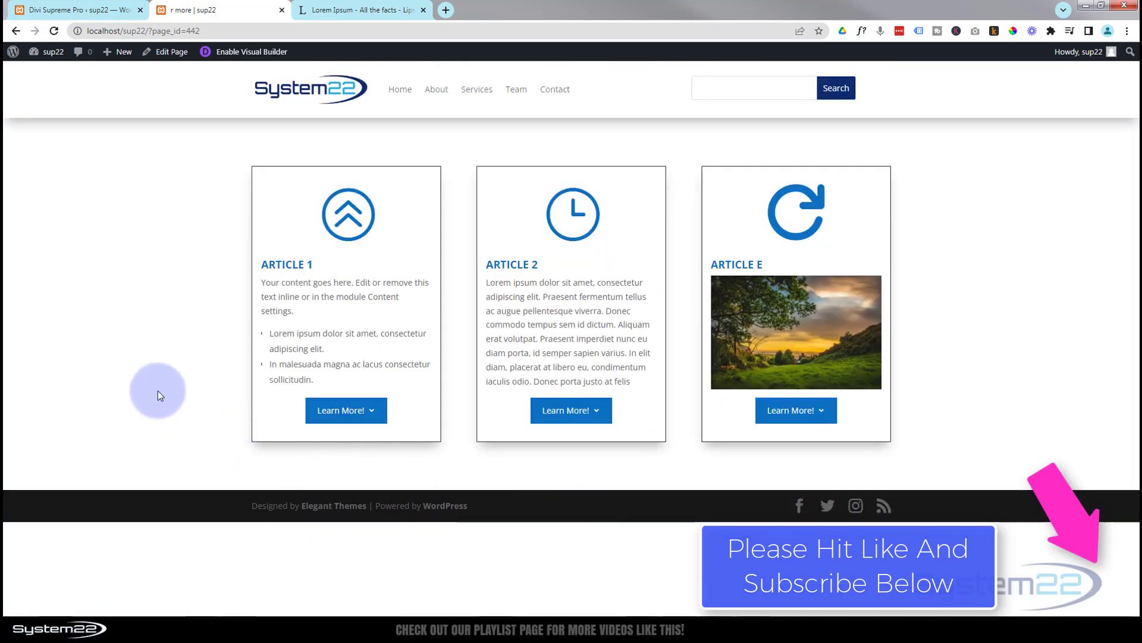